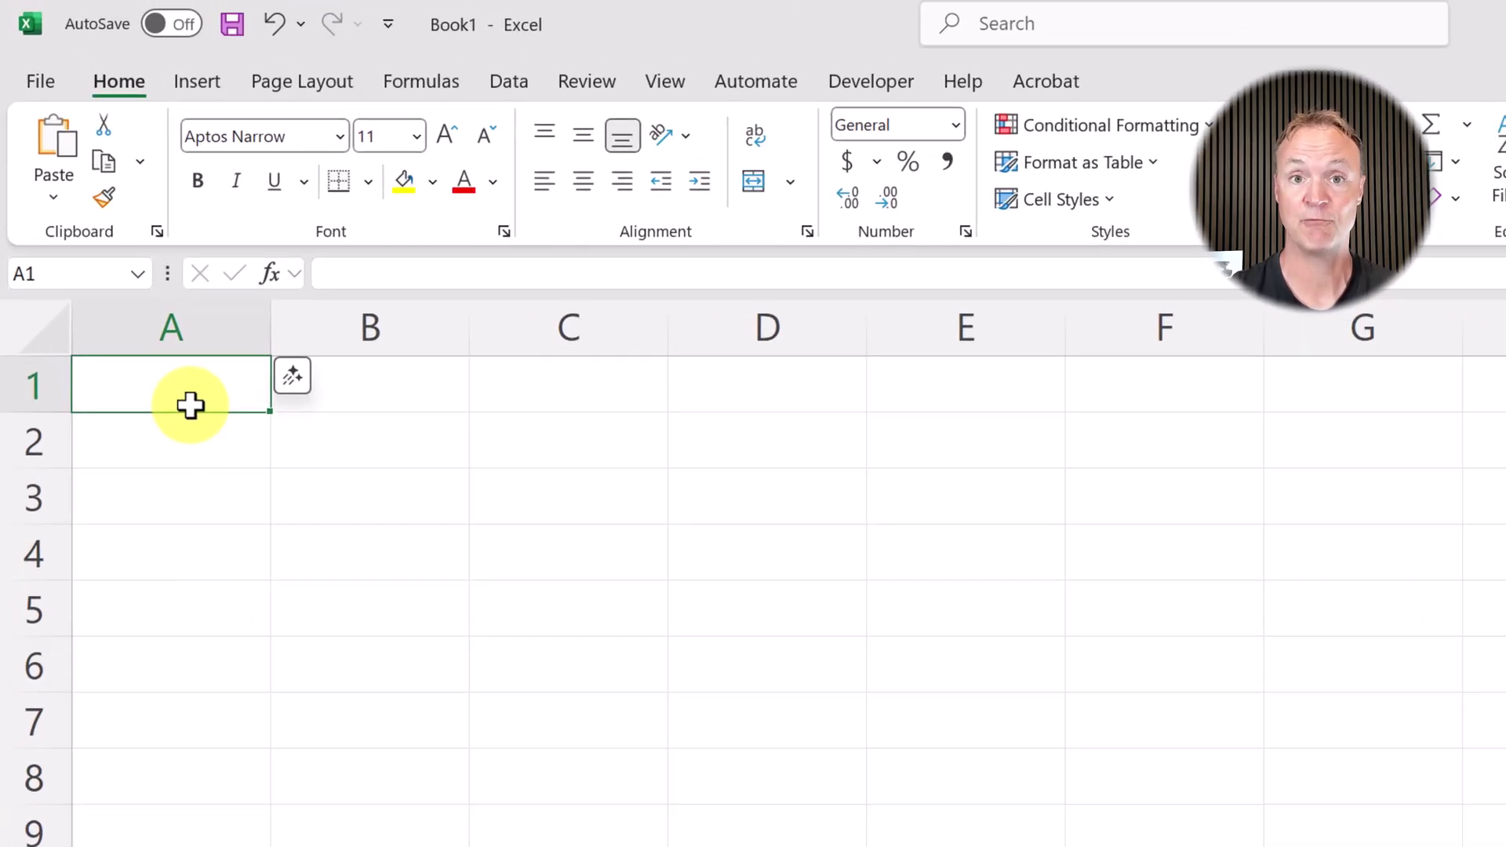
text(=)
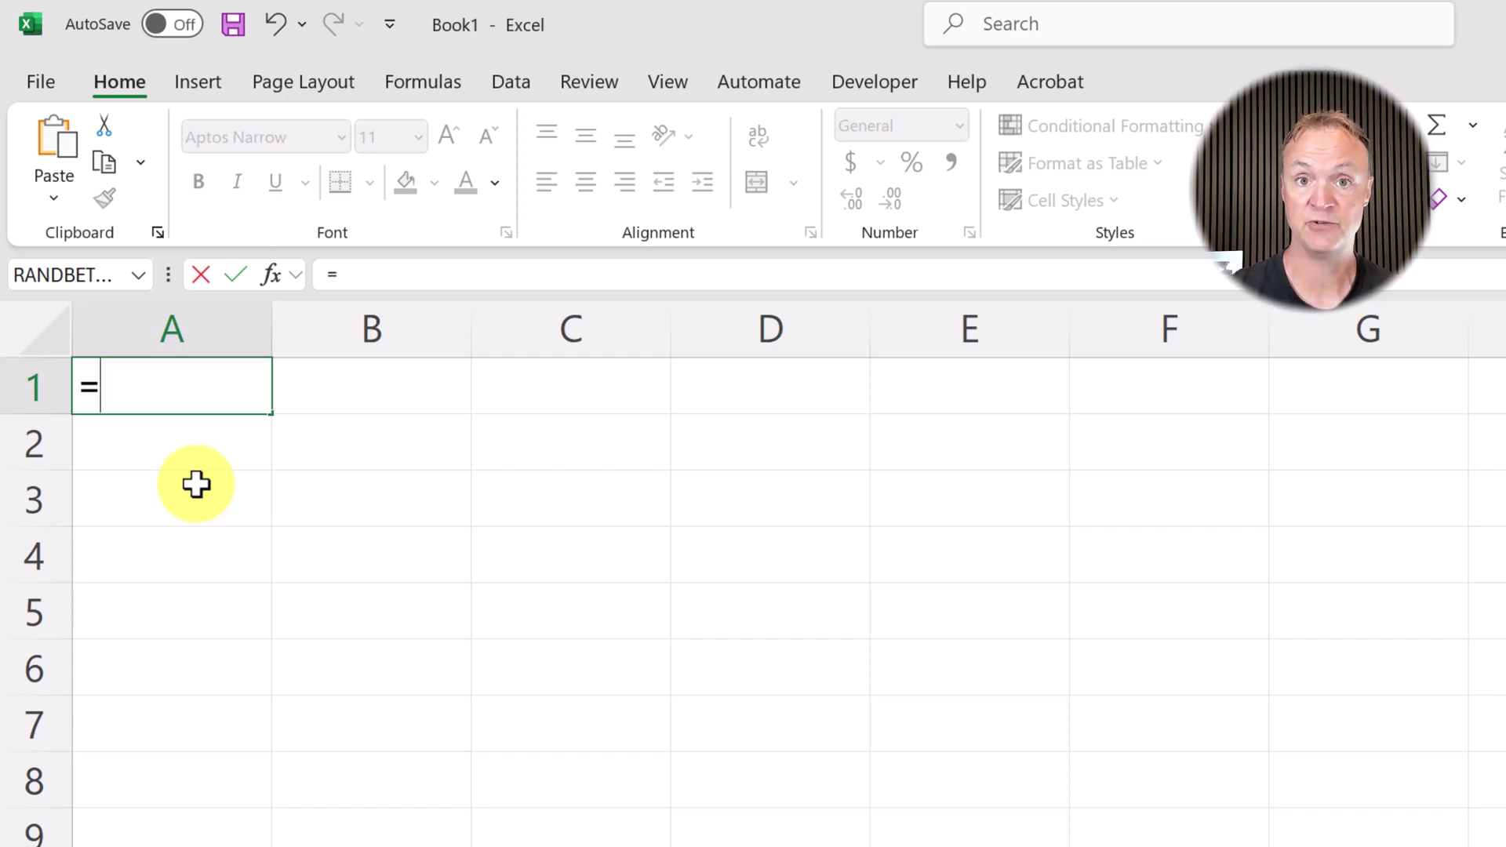
text(10)
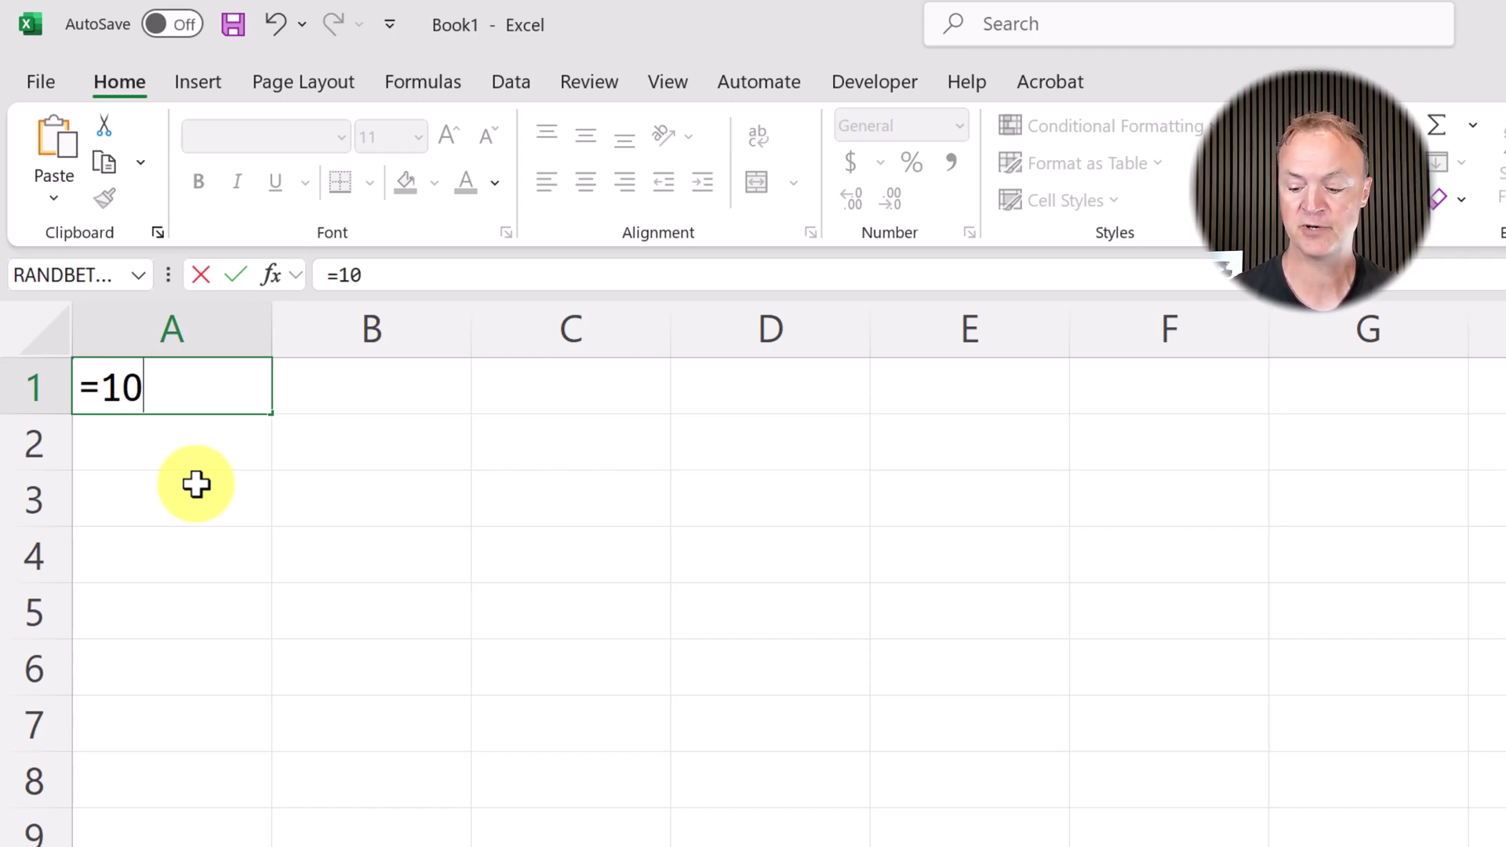
text(+5)
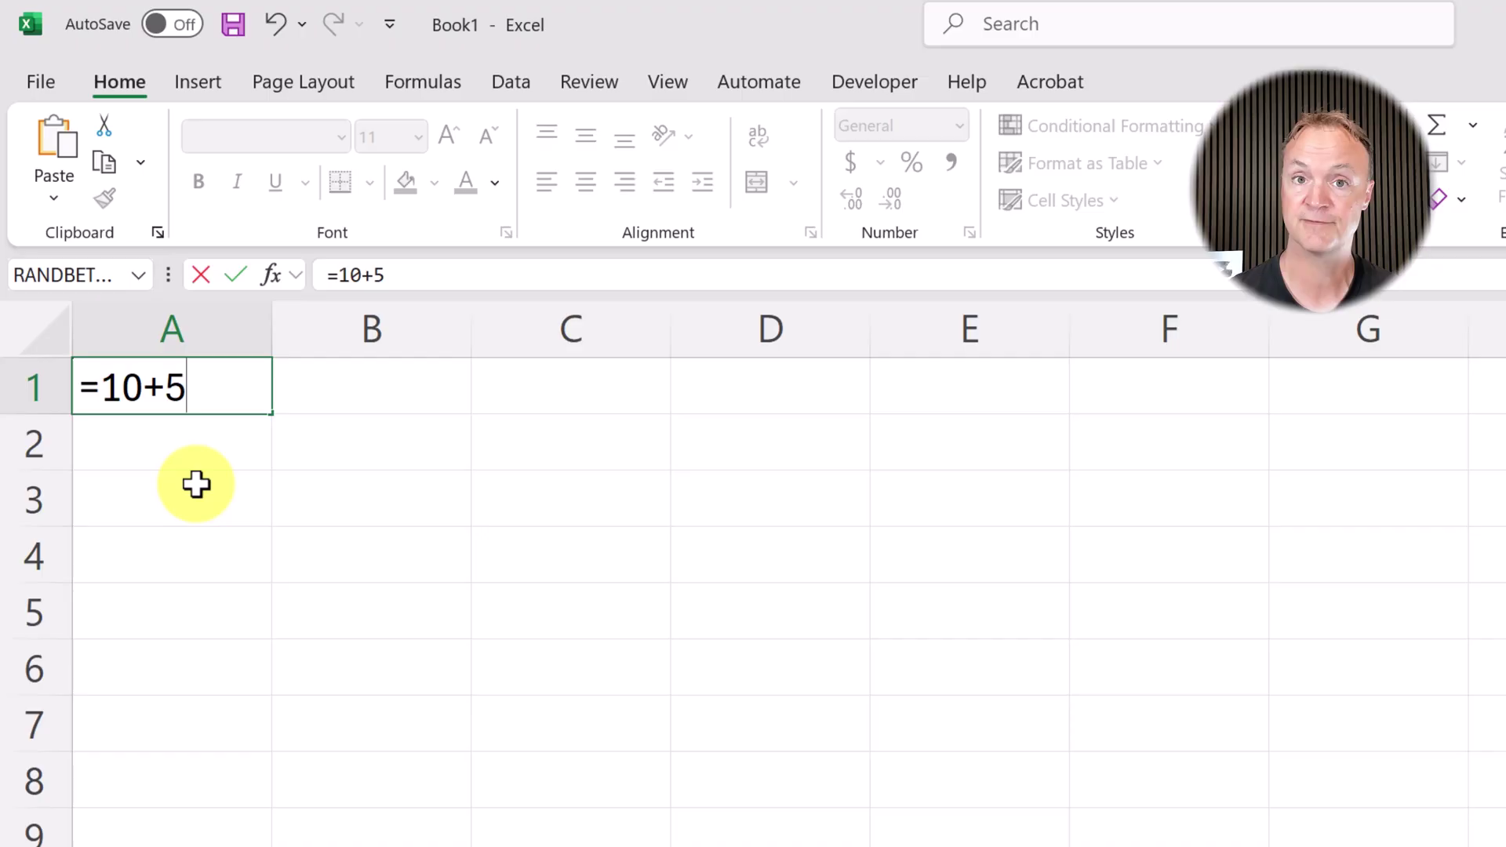
Step: Enter =10+5 in A1 and check that it shows 15
key(Return)
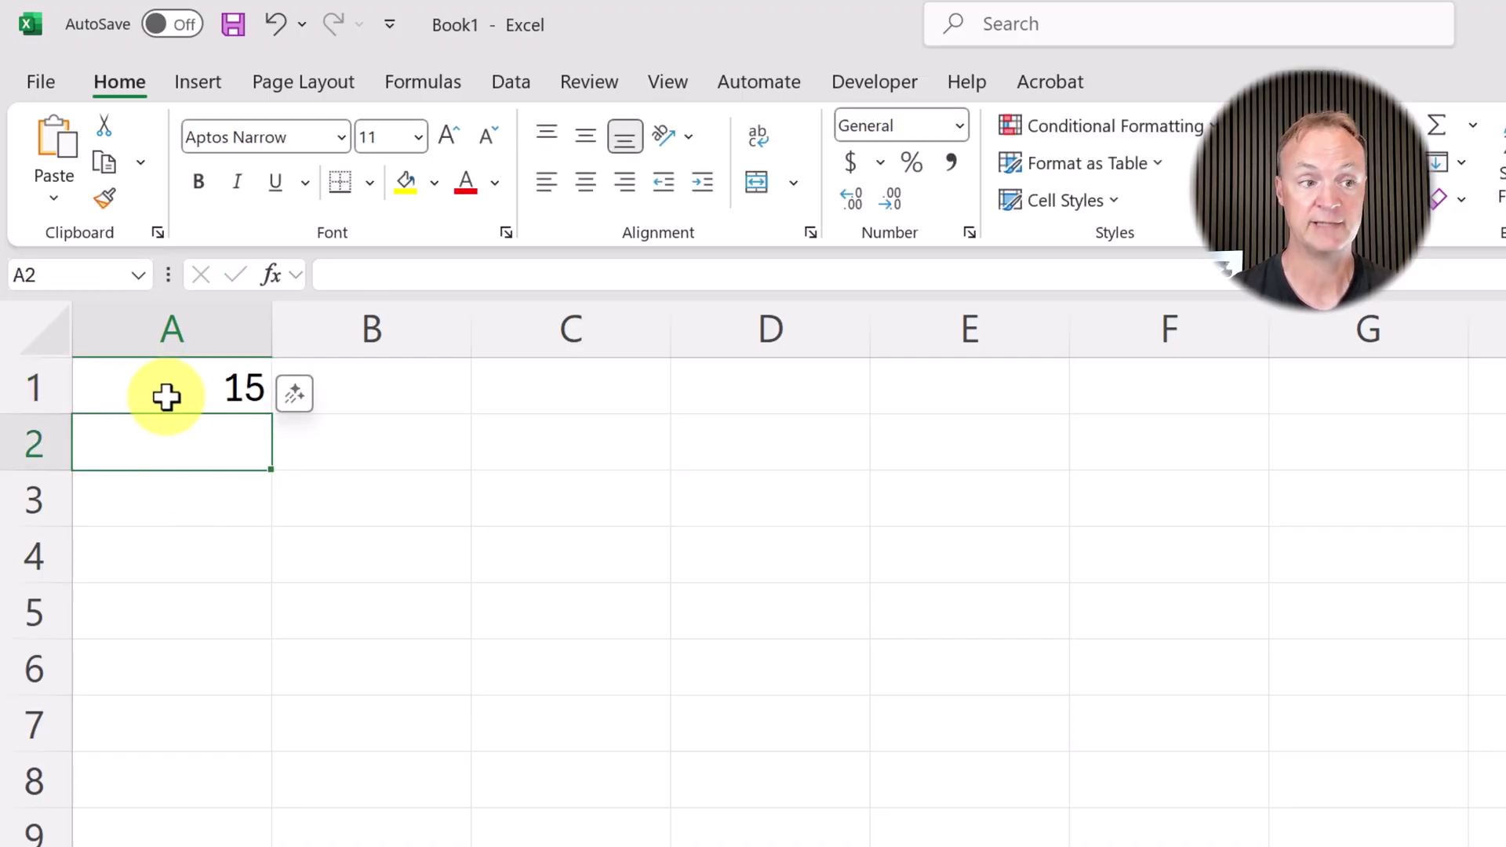
click(167, 397)
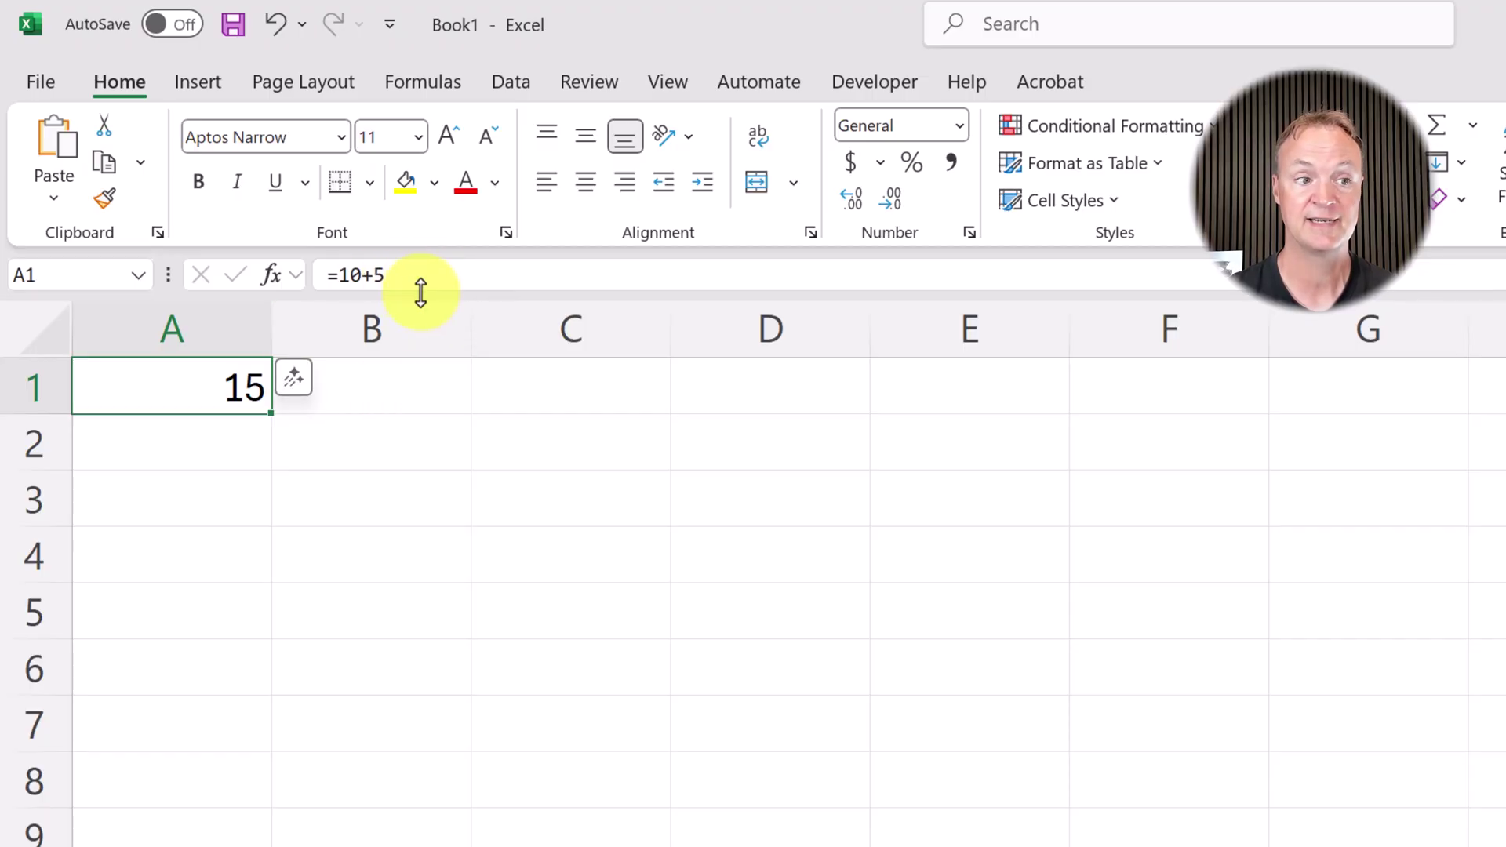
double_click(178, 404)
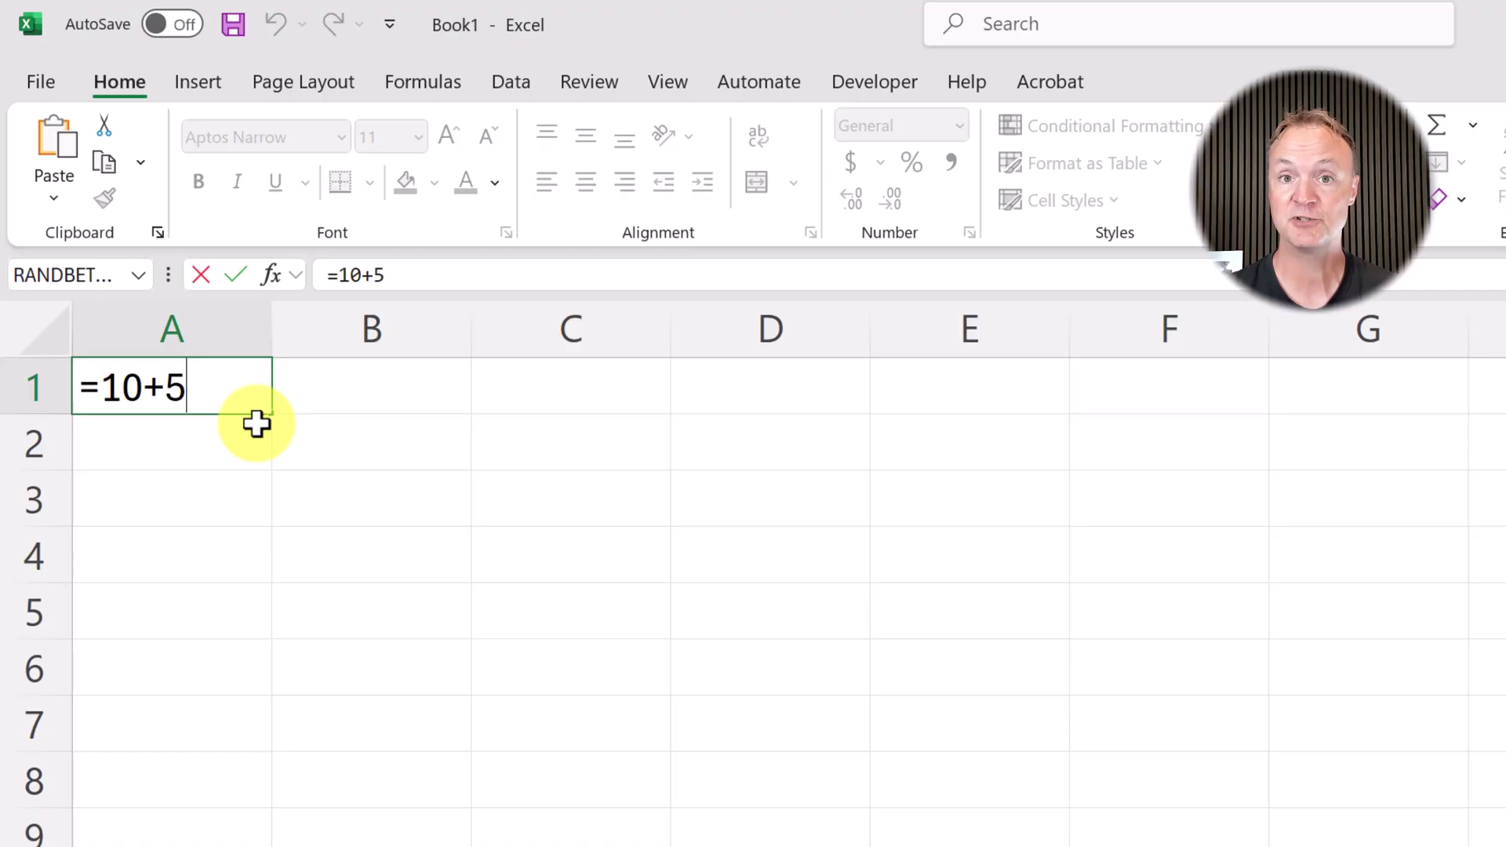
click(190, 510)
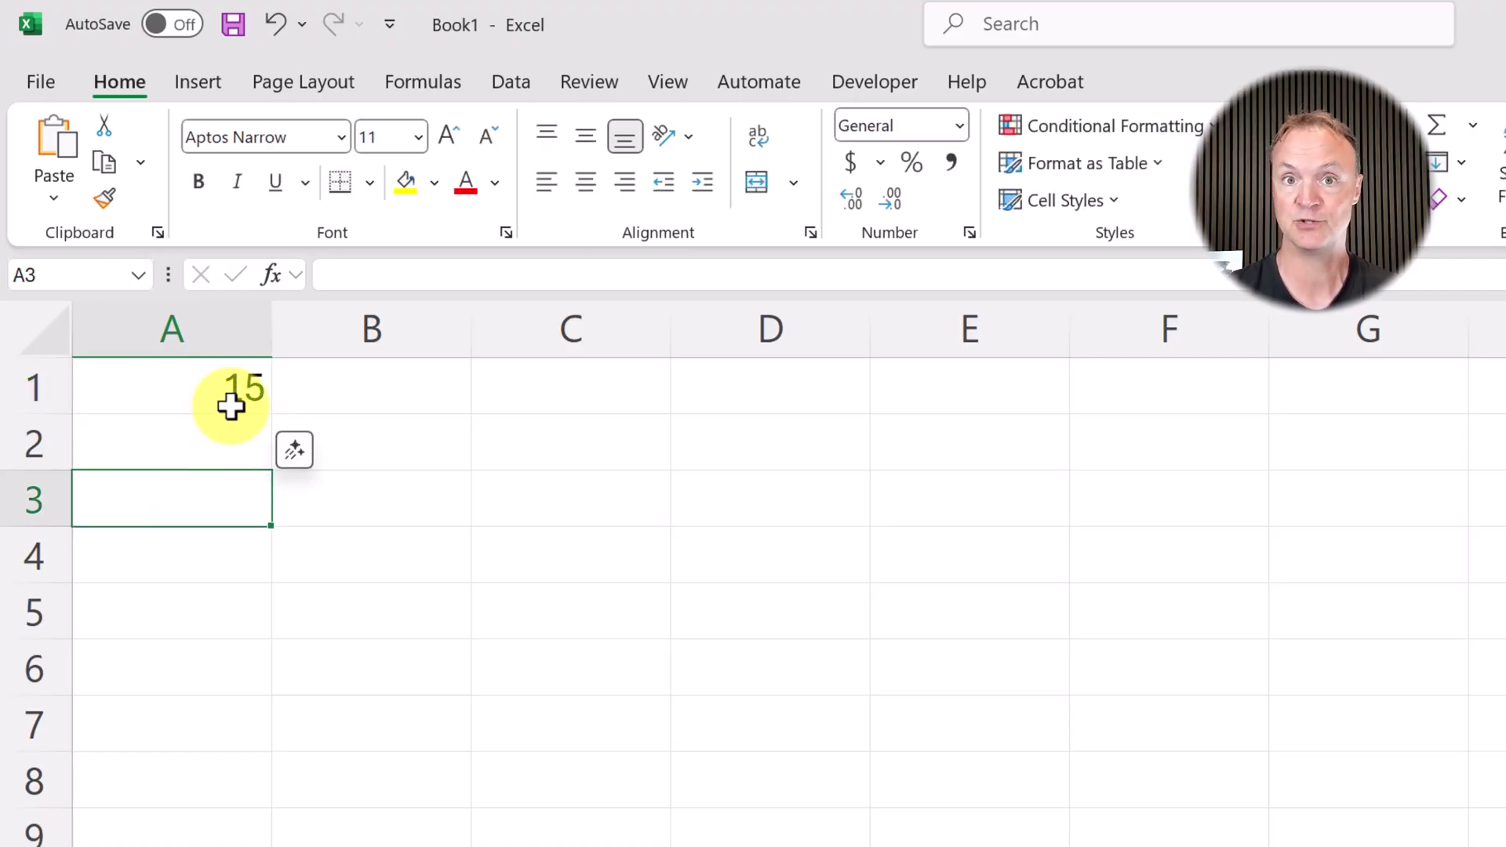
Step: Enter =8-6, =8*5 and =9/3 in B1, C1 and D1, giving 2, 40 and 3
click(383, 384)
text(=)
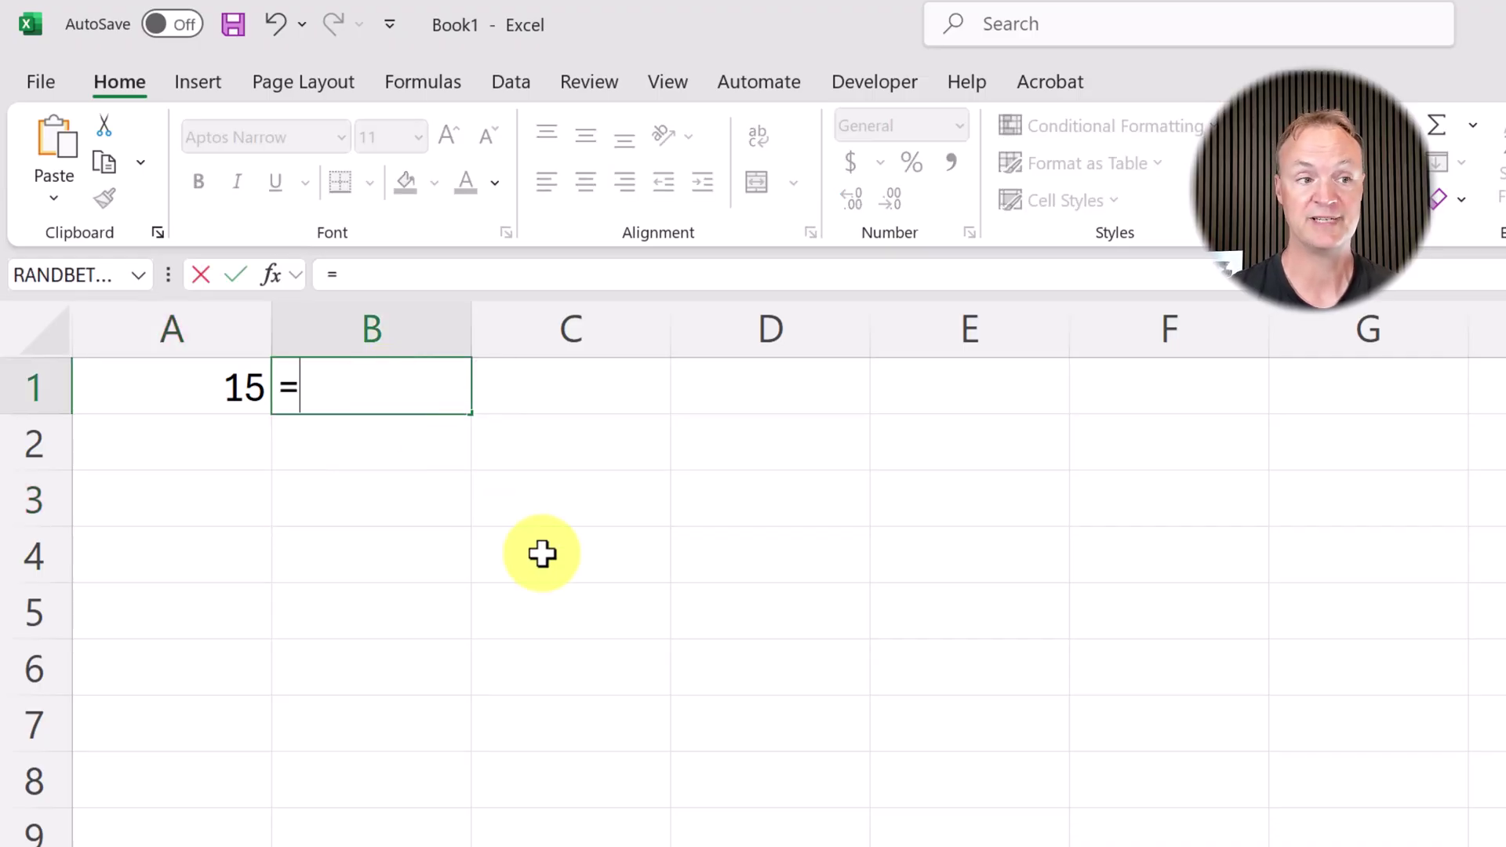
text(8-)
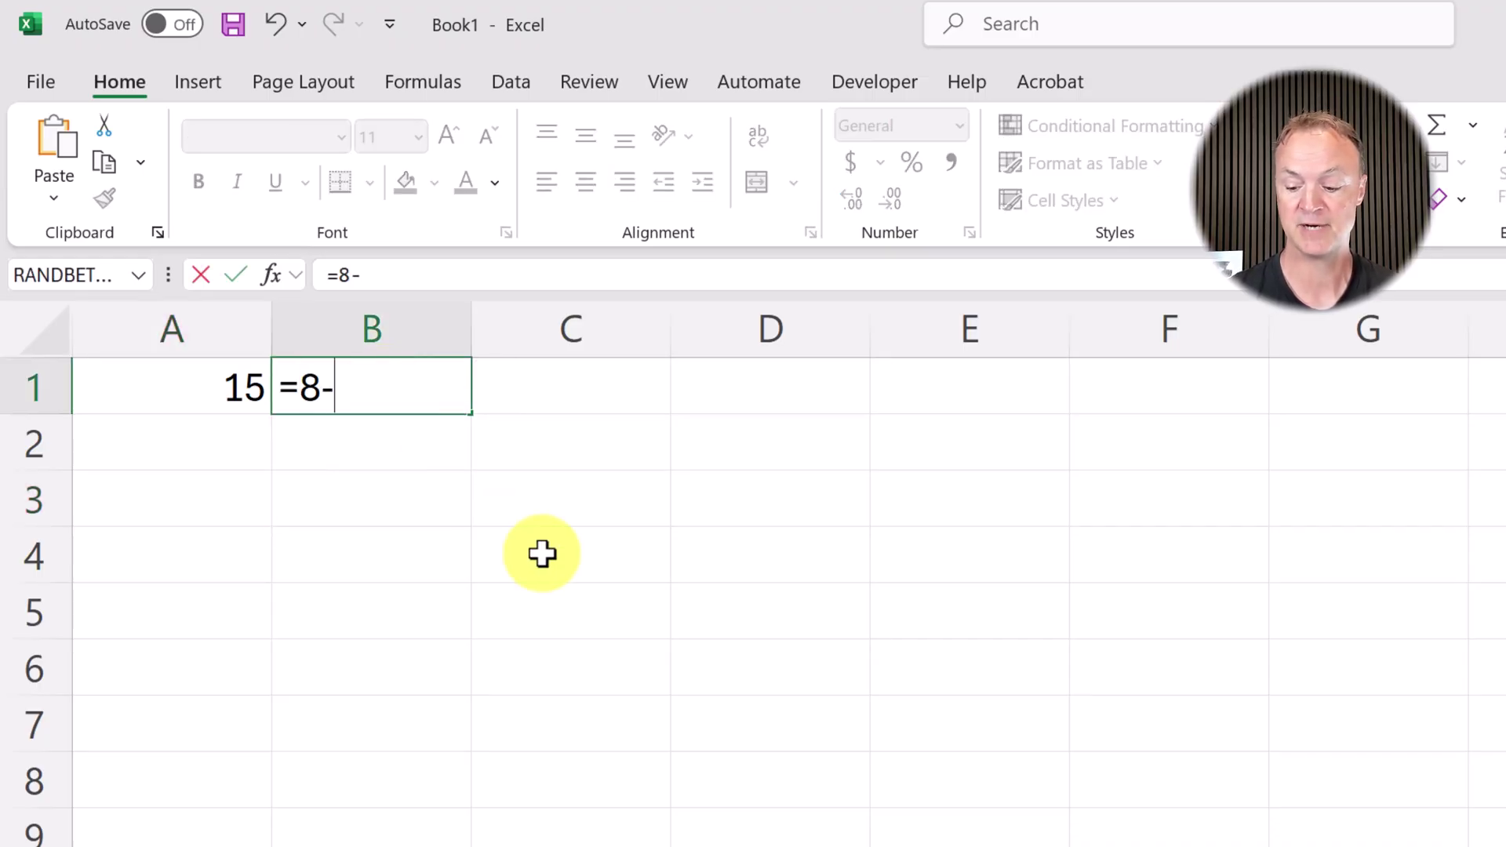
text(6)
key(Return)
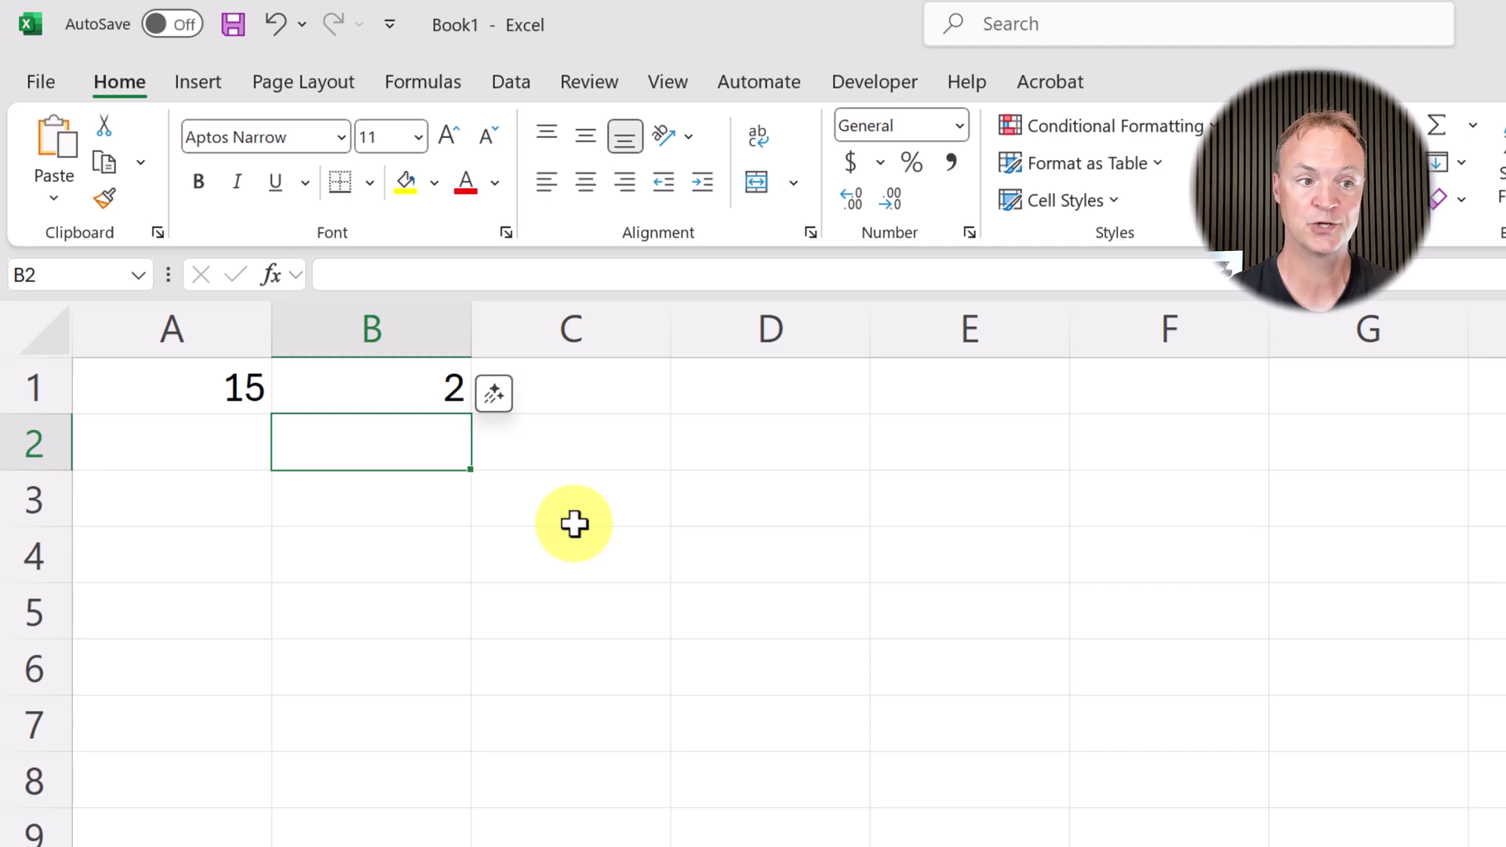
click(585, 388)
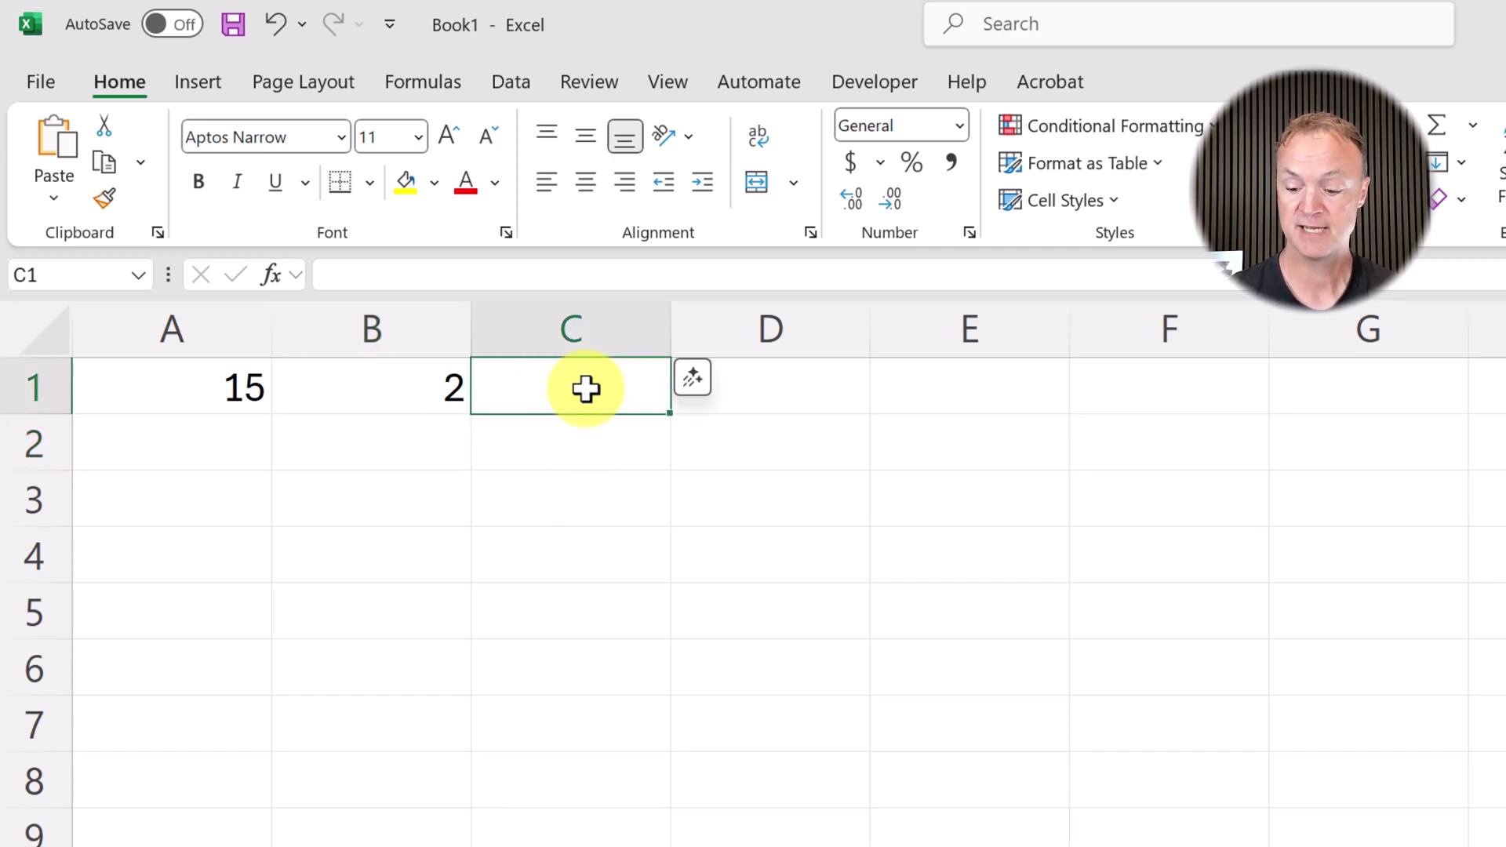
text(=8)
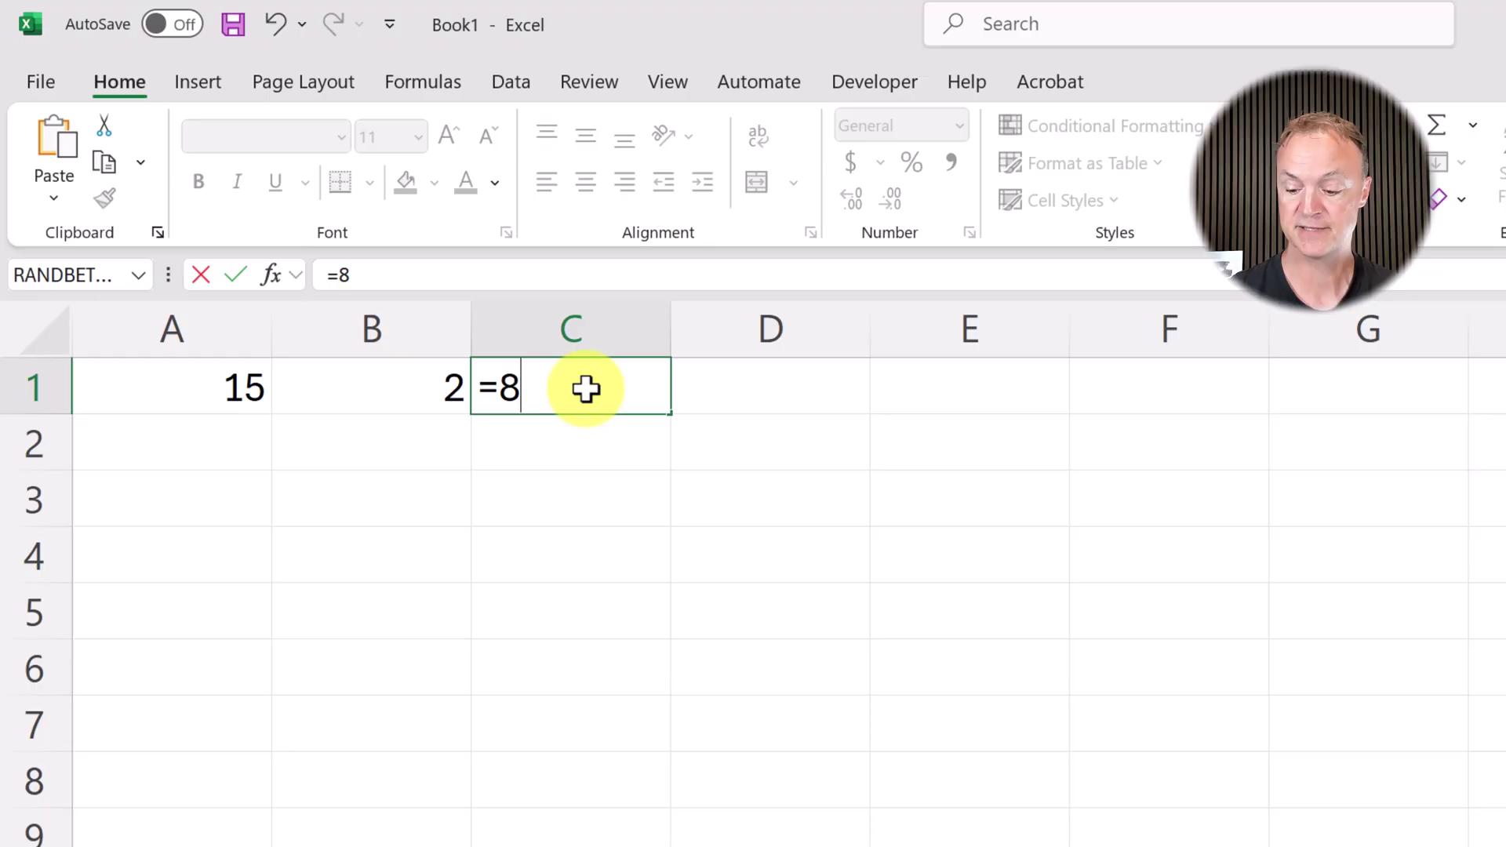
text(*5)
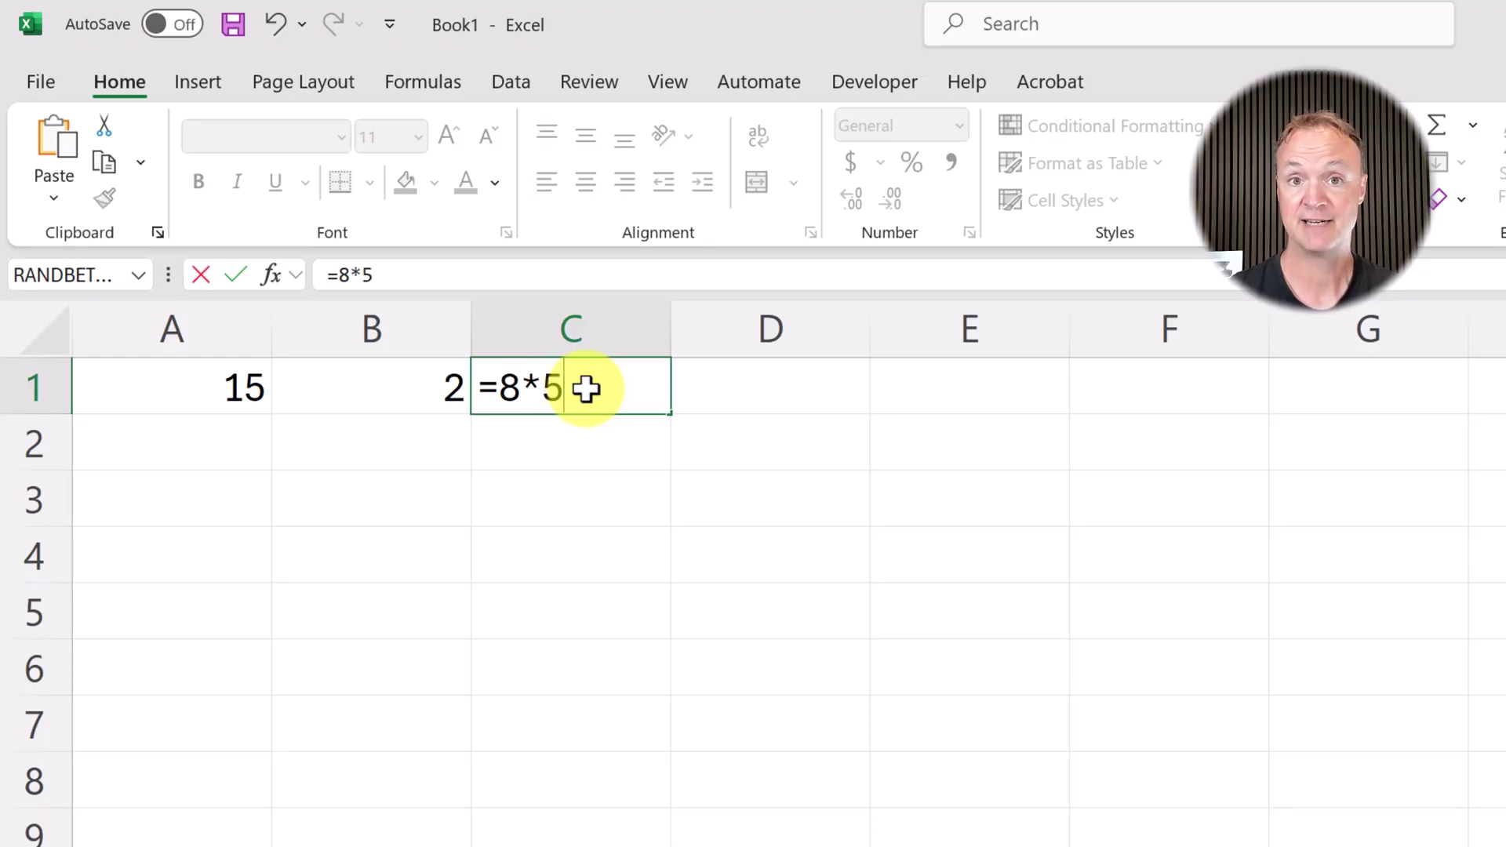
key(Return)
click(752, 394)
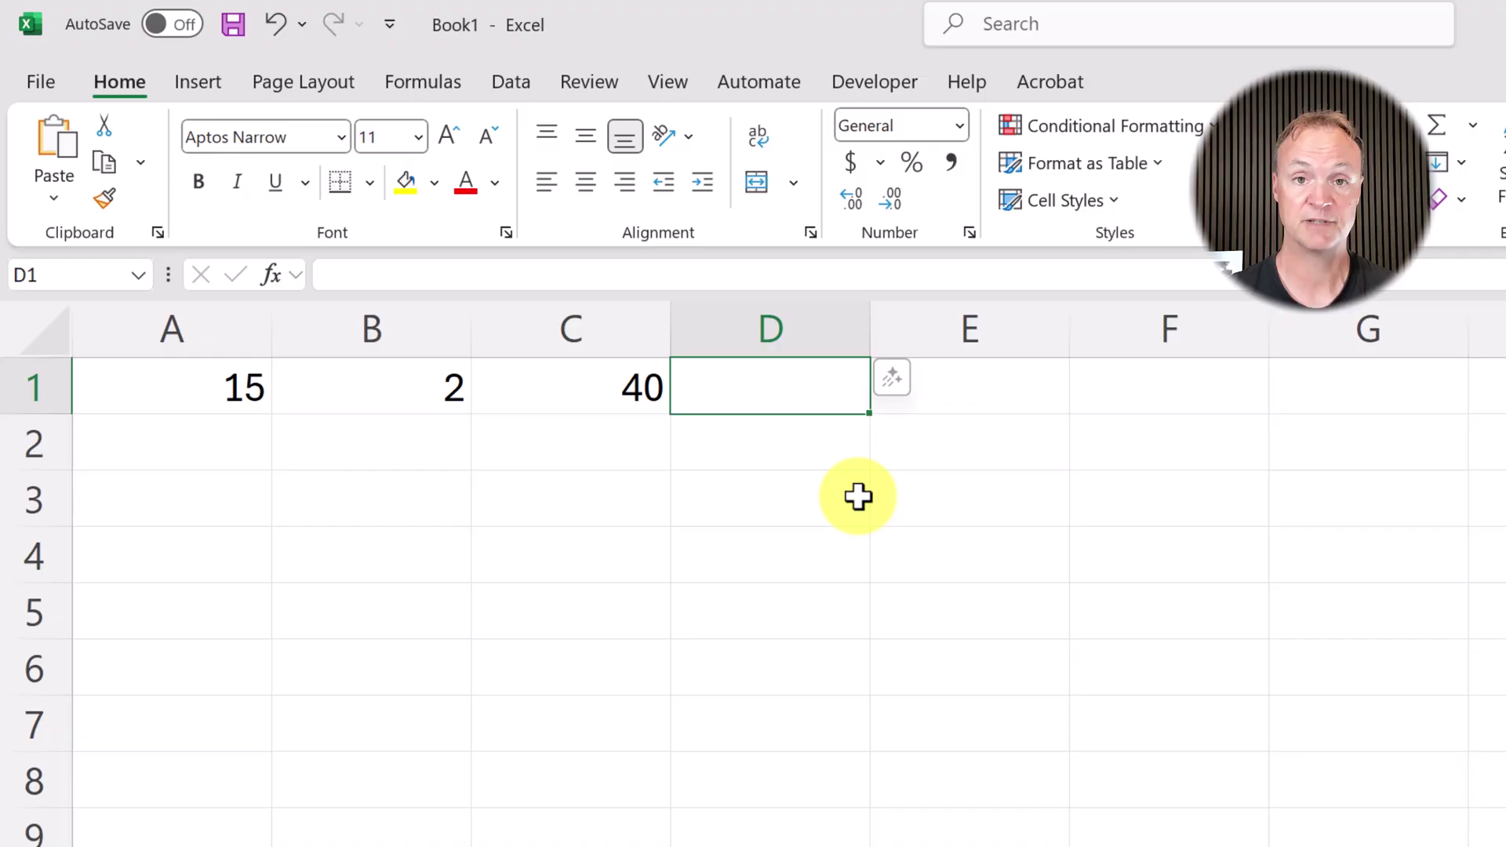
text(=)
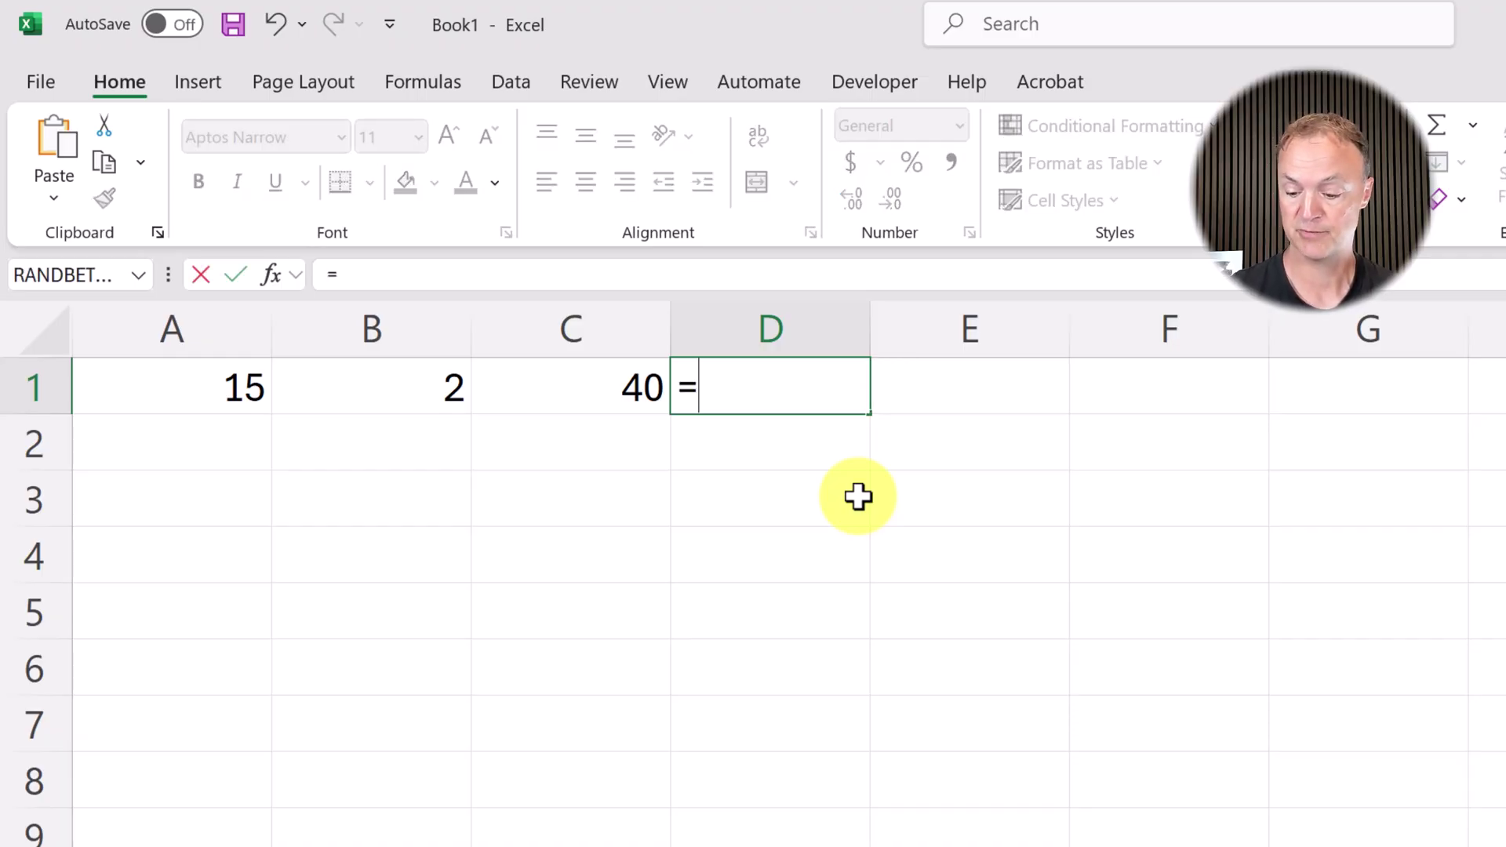
text(9/)
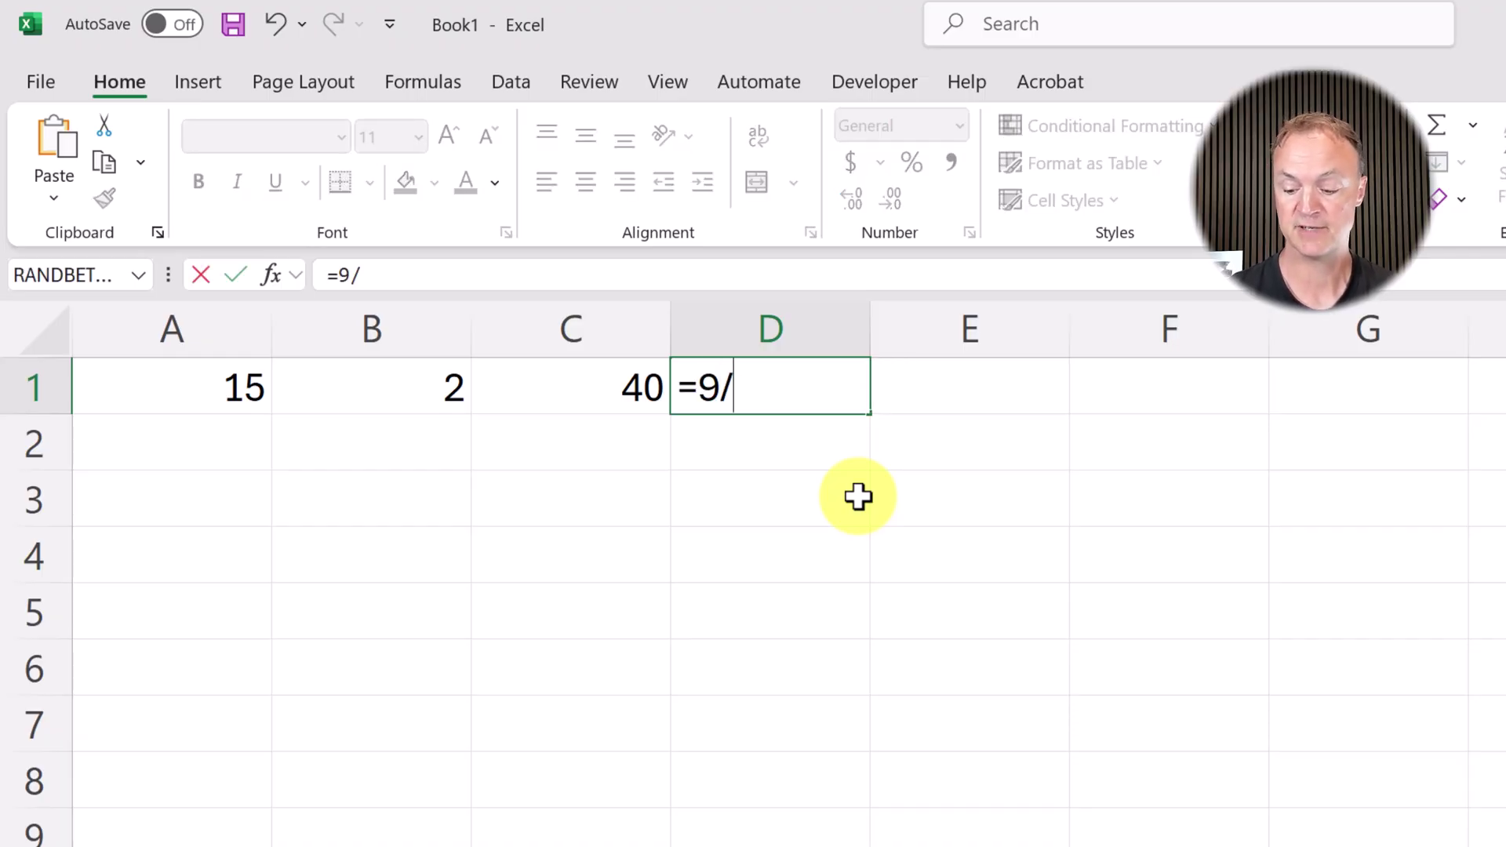
text(3)
key(Return)
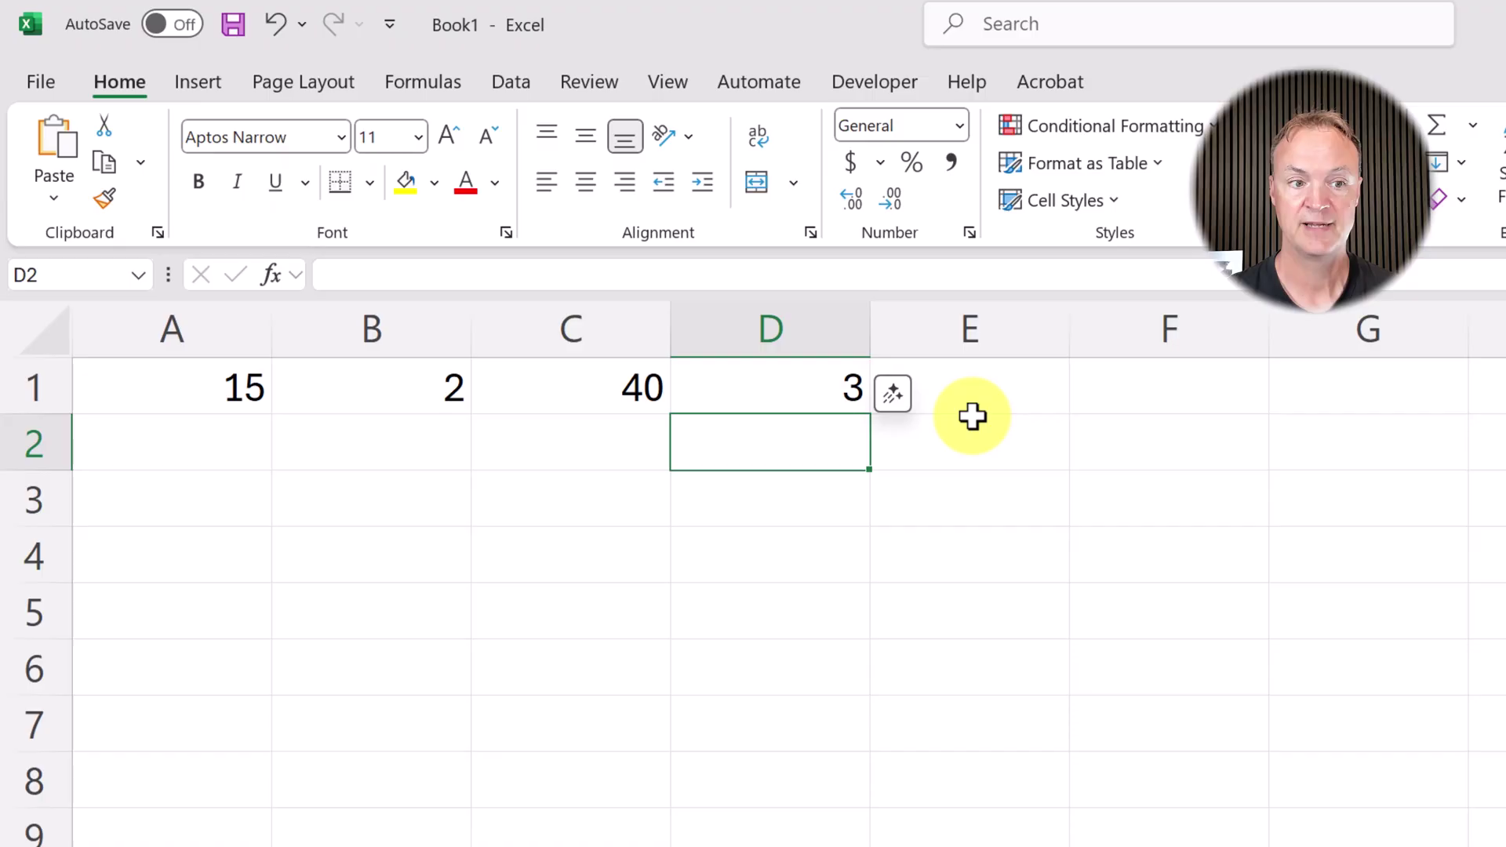
Step: Enter =7-5*2 in E1 to demonstrate operator precedence
click(969, 410)
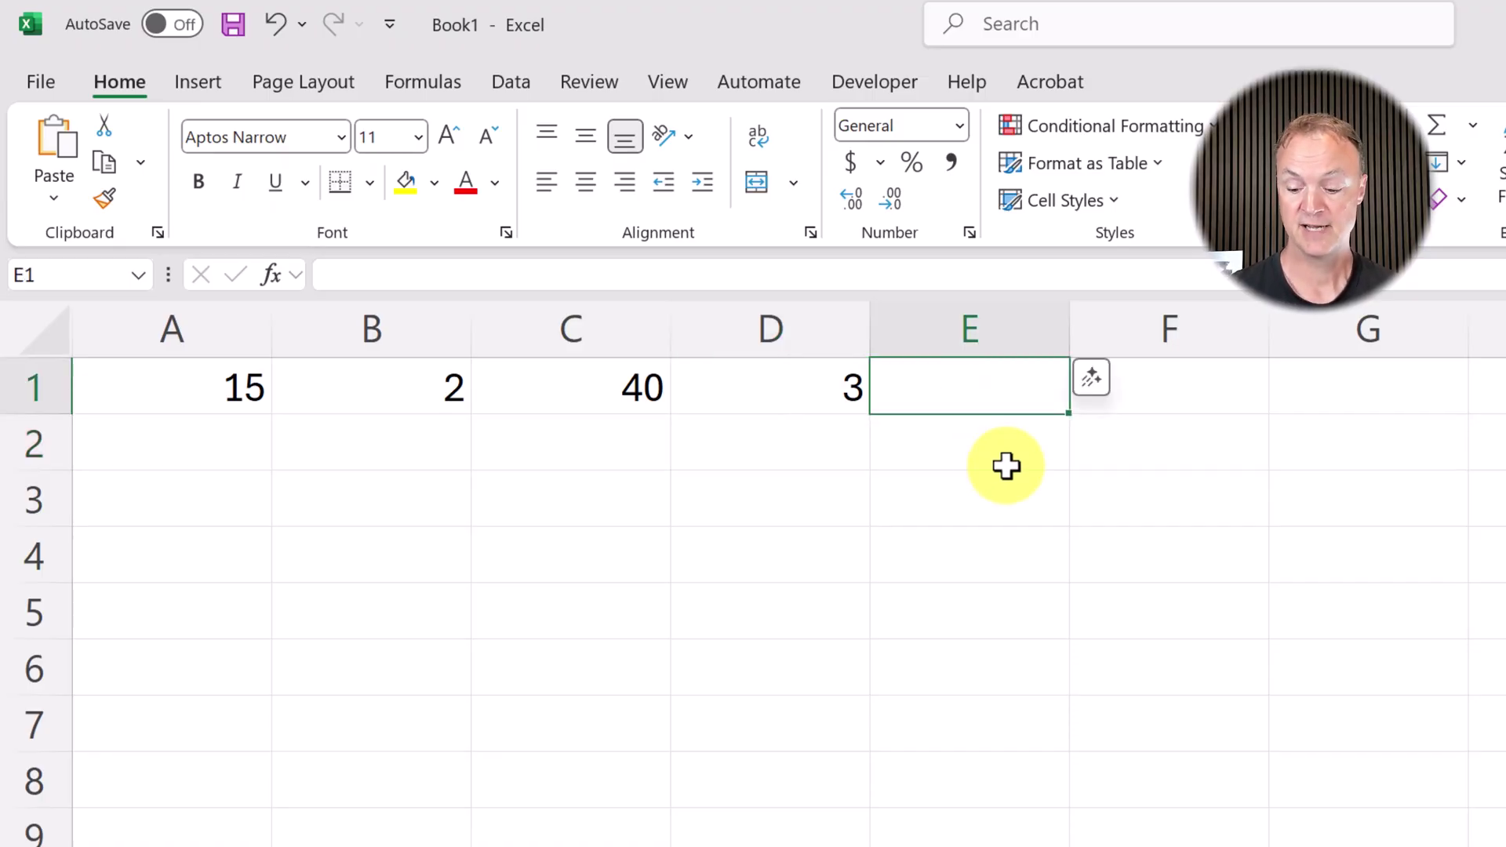
text(=7)
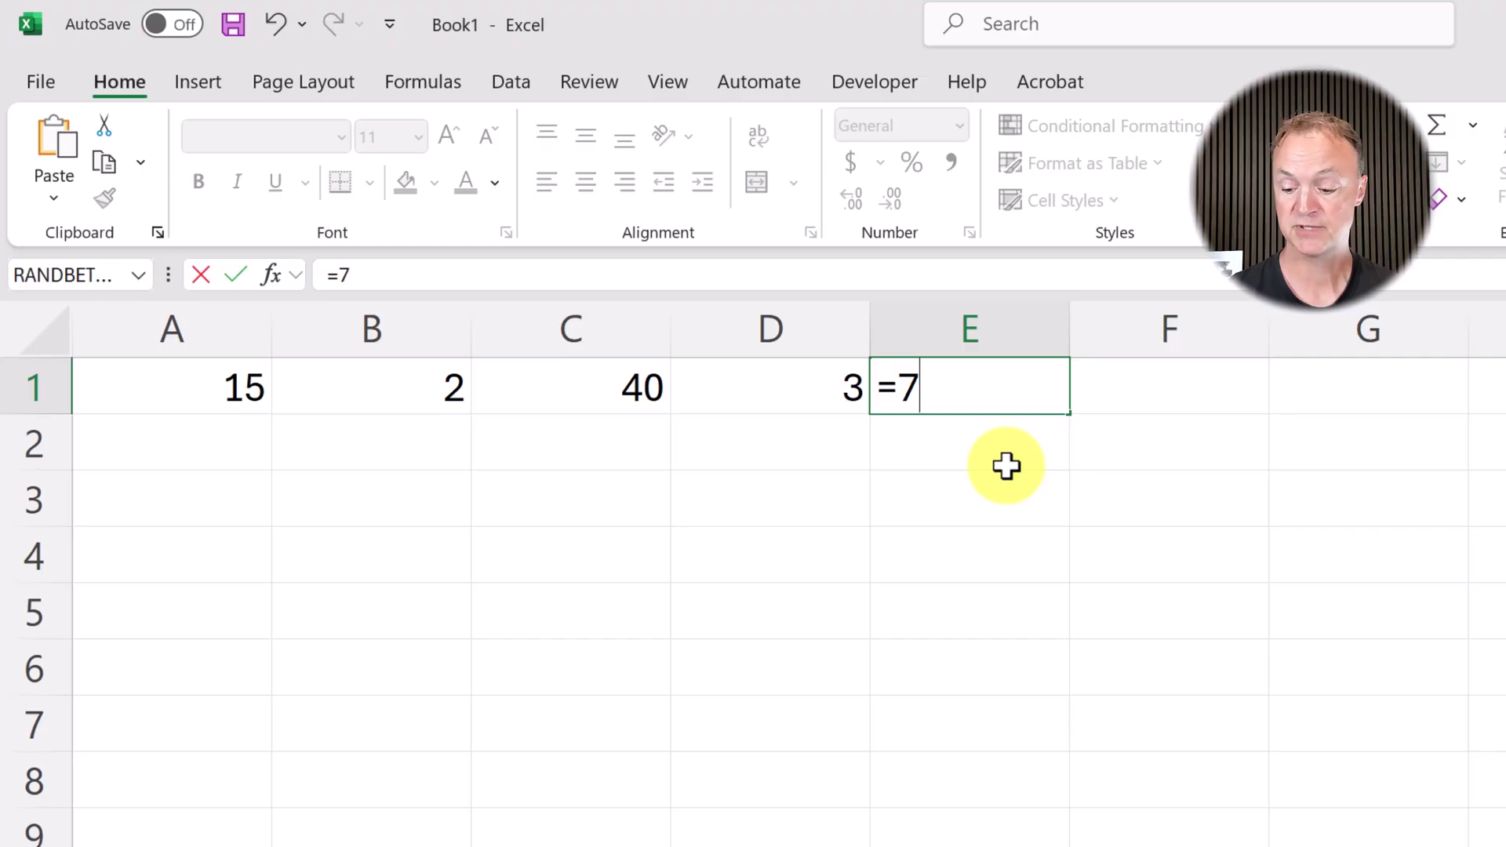
text(-5)
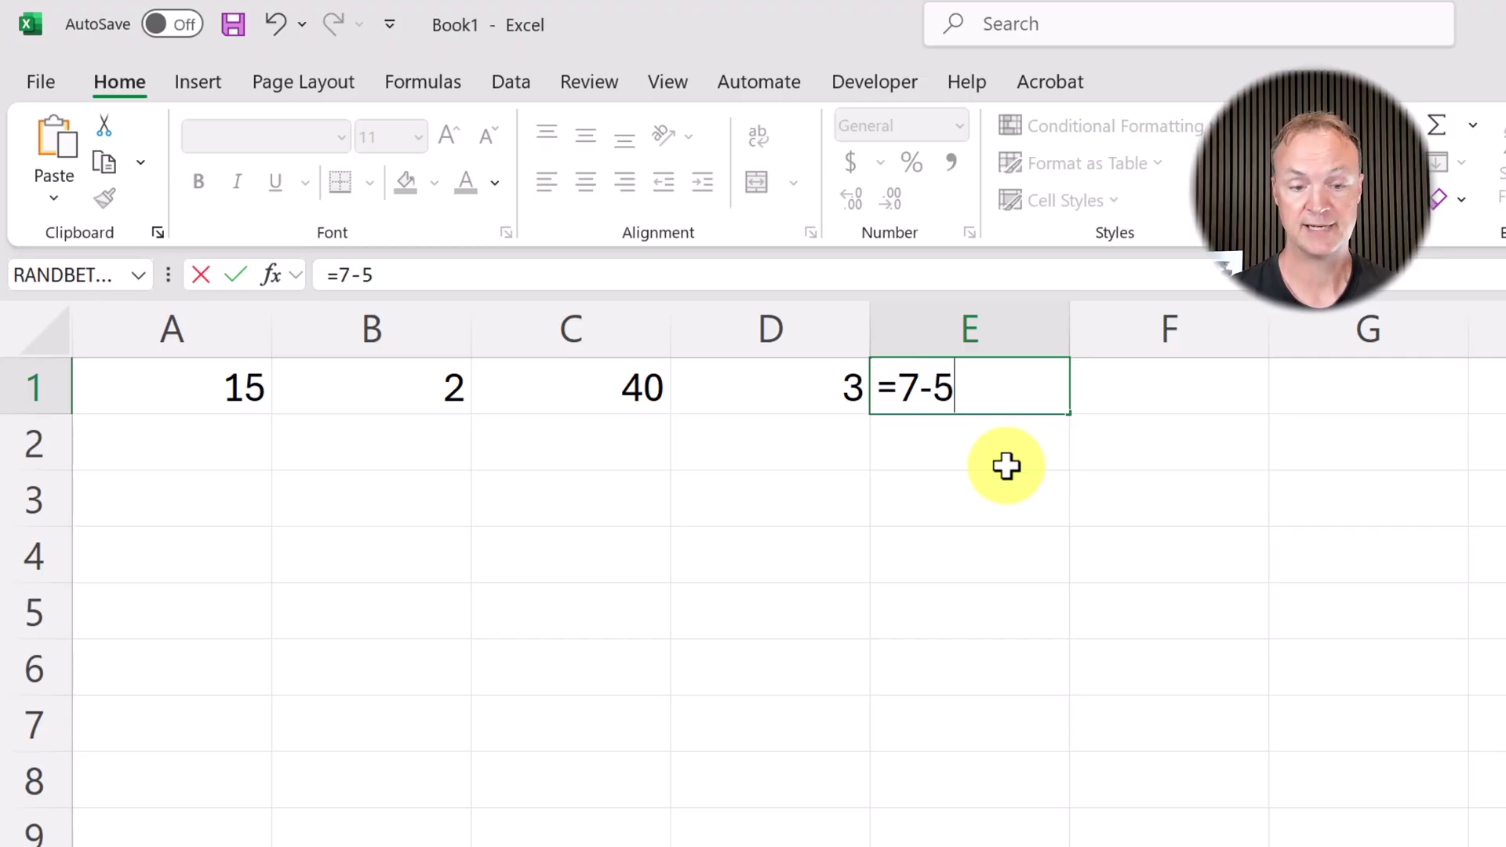
text(*)
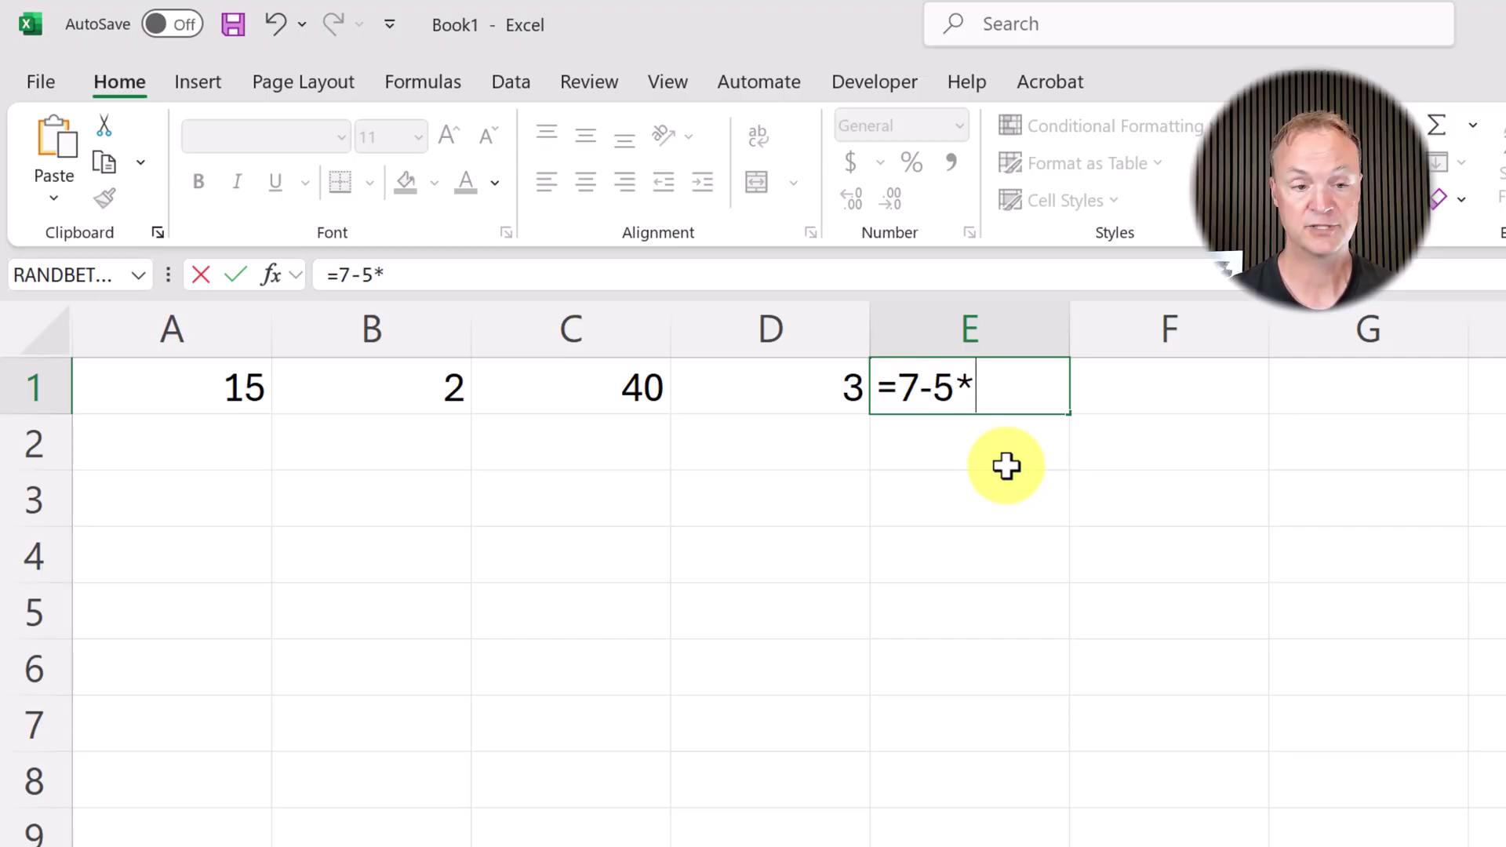
text(2)
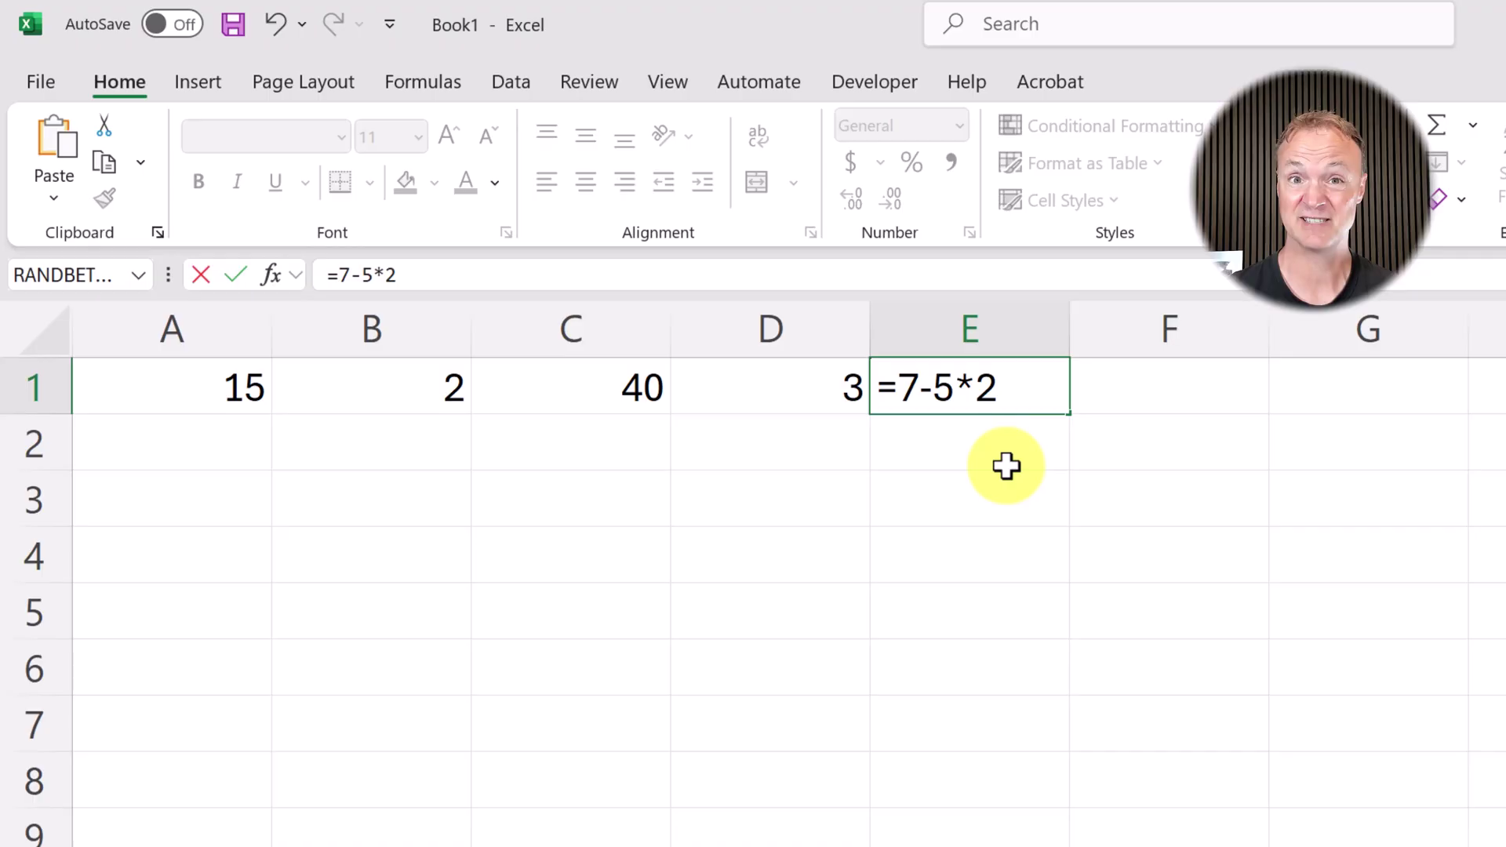
key(Return)
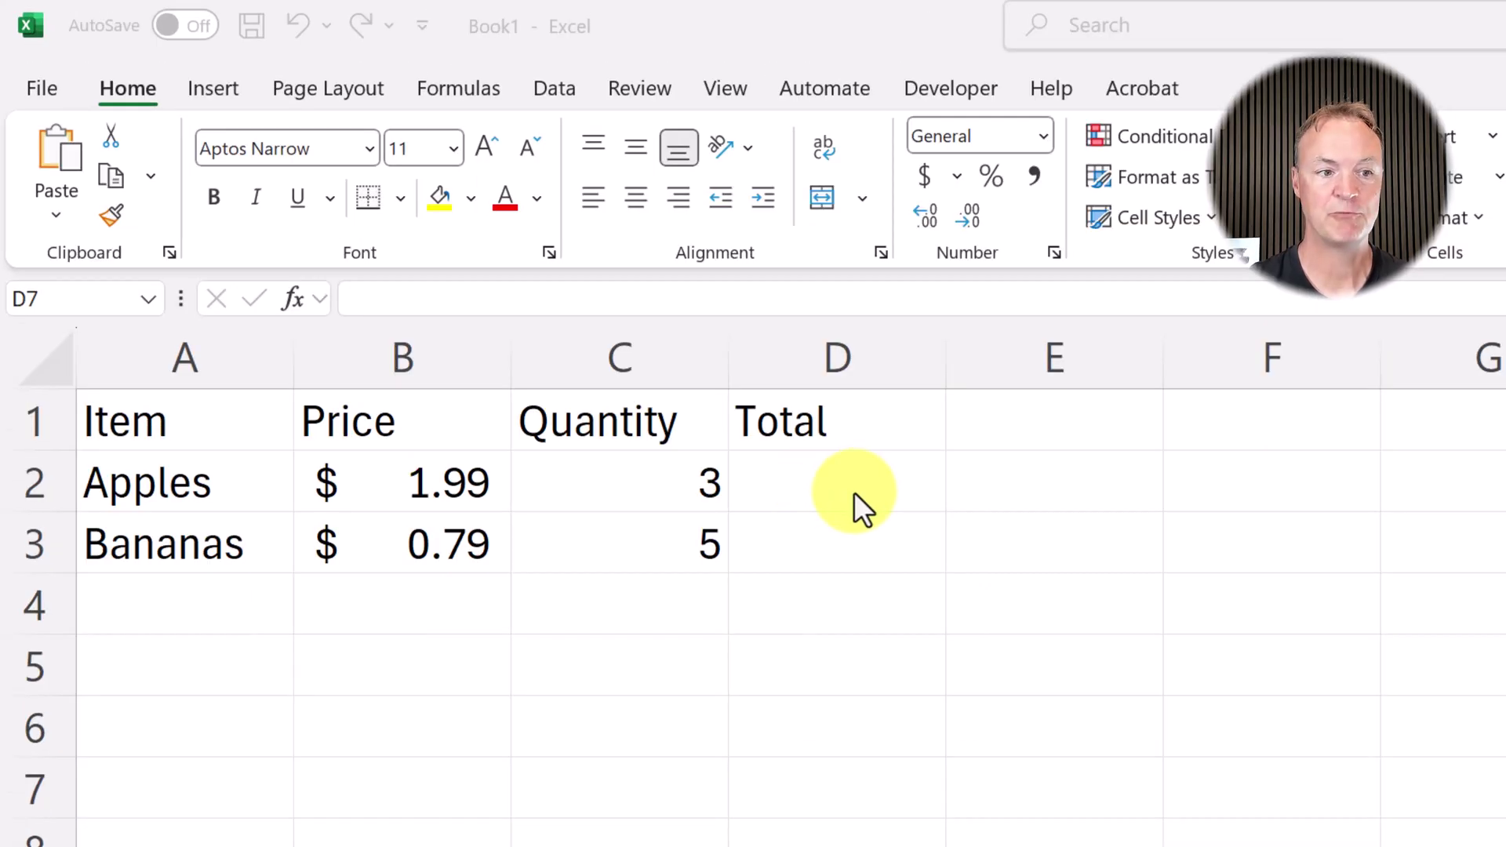
click(852, 491)
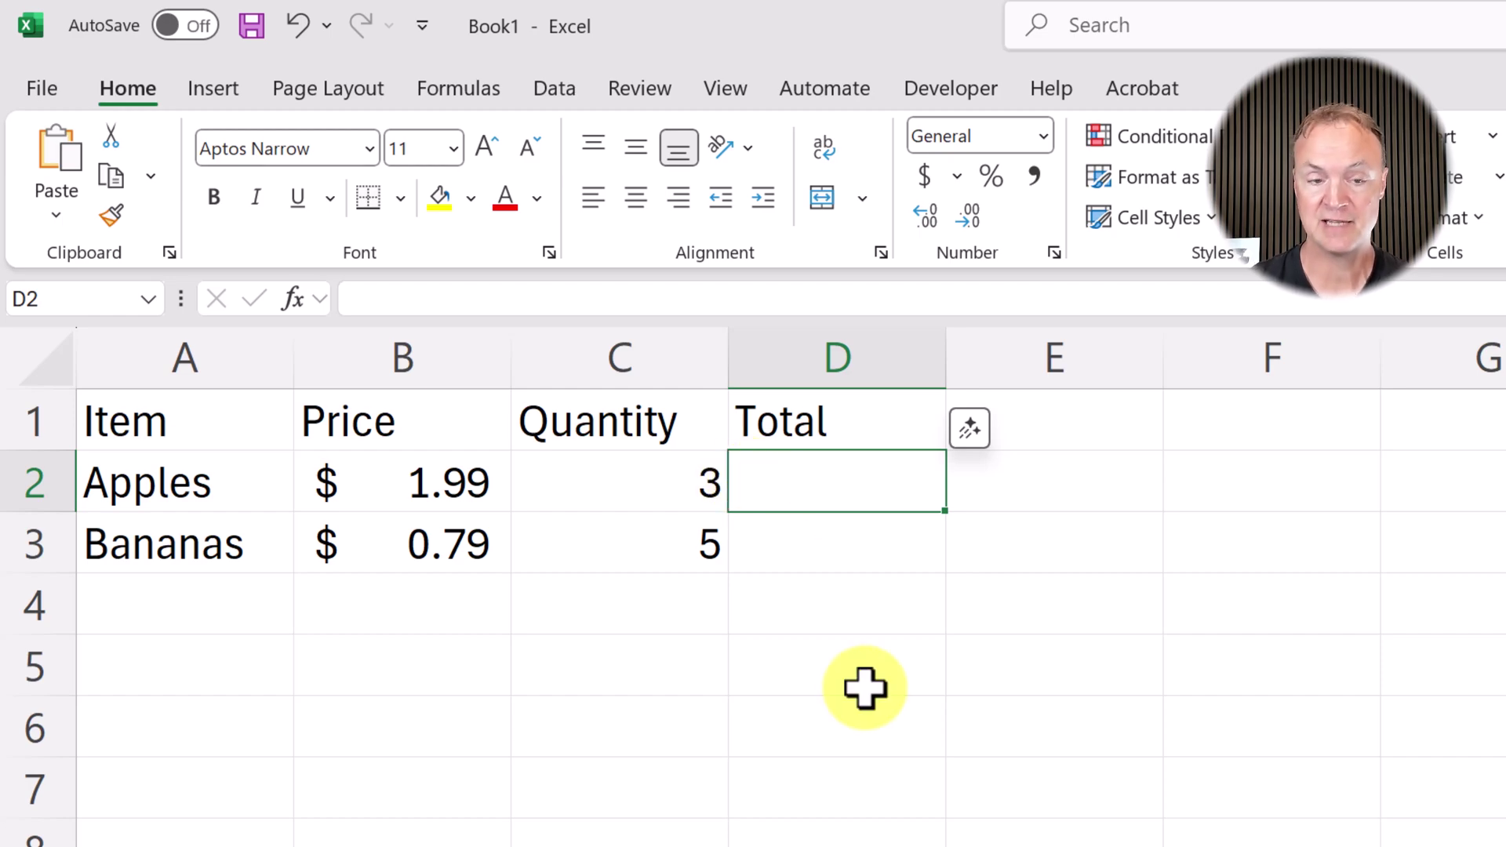
text(=)
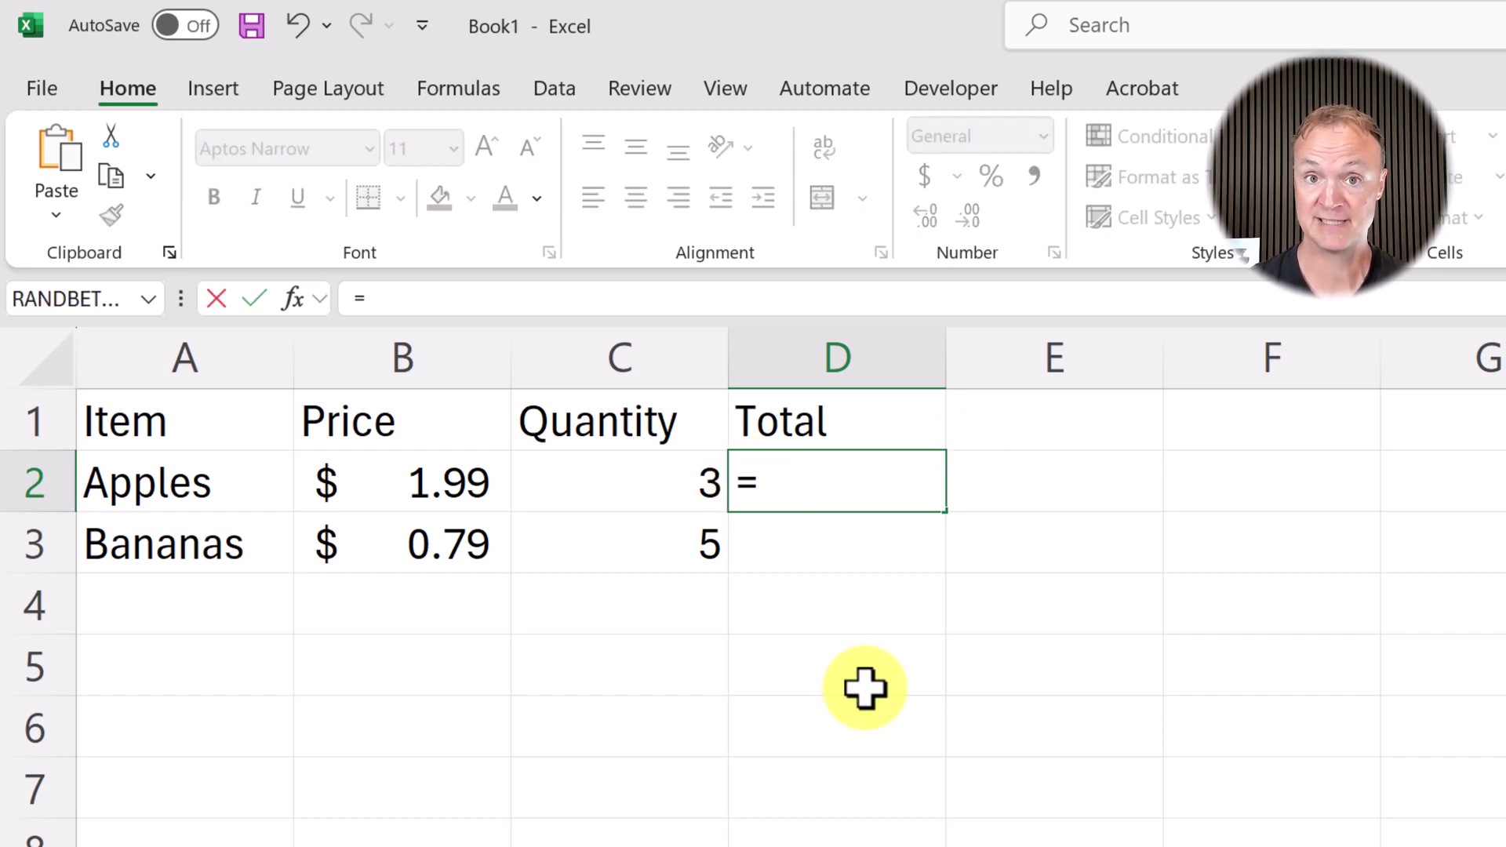
text(1.)
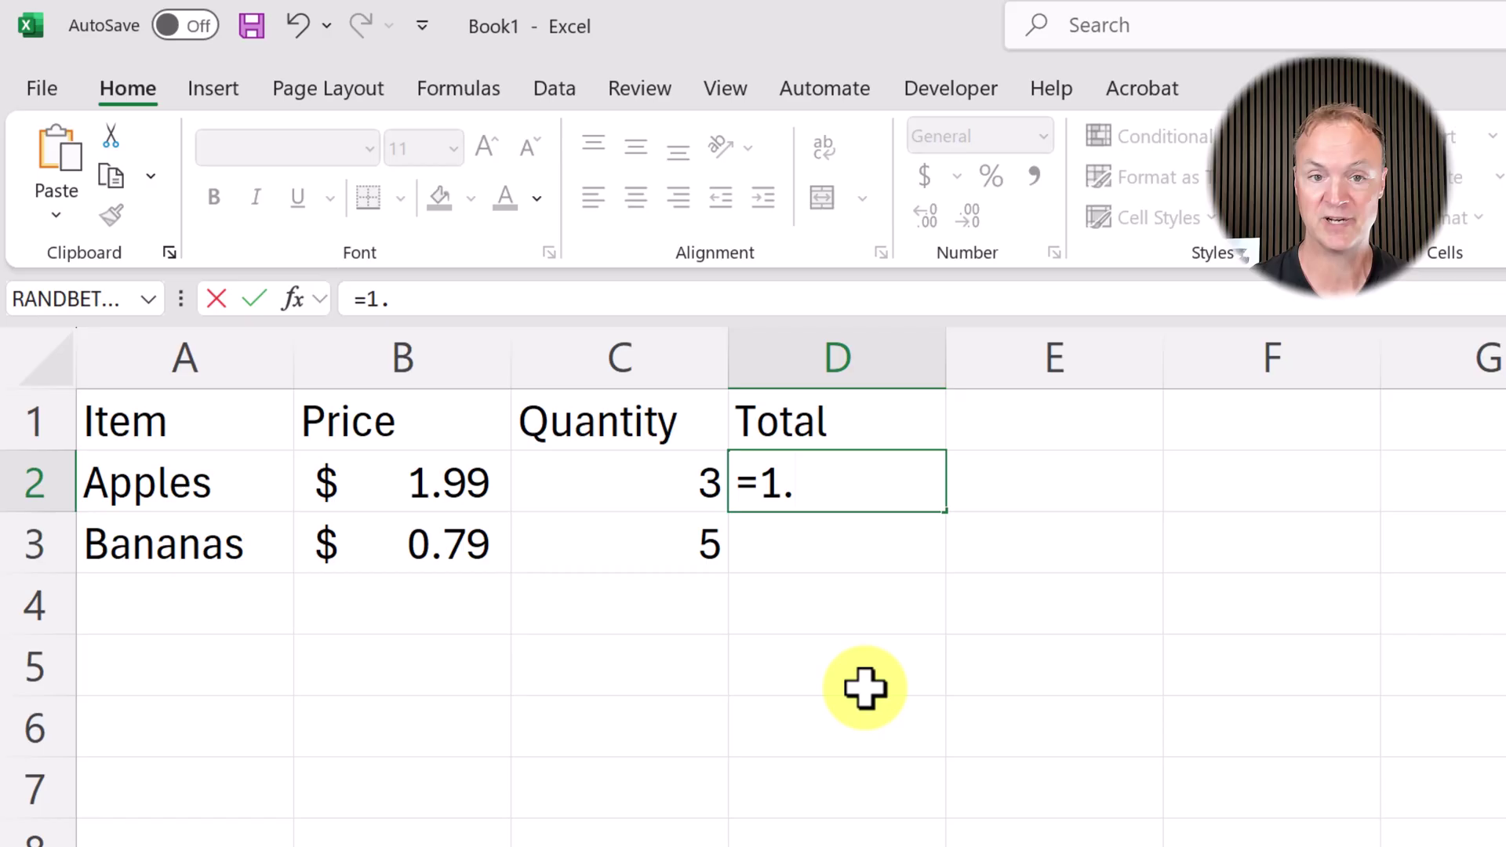
text(99*3)
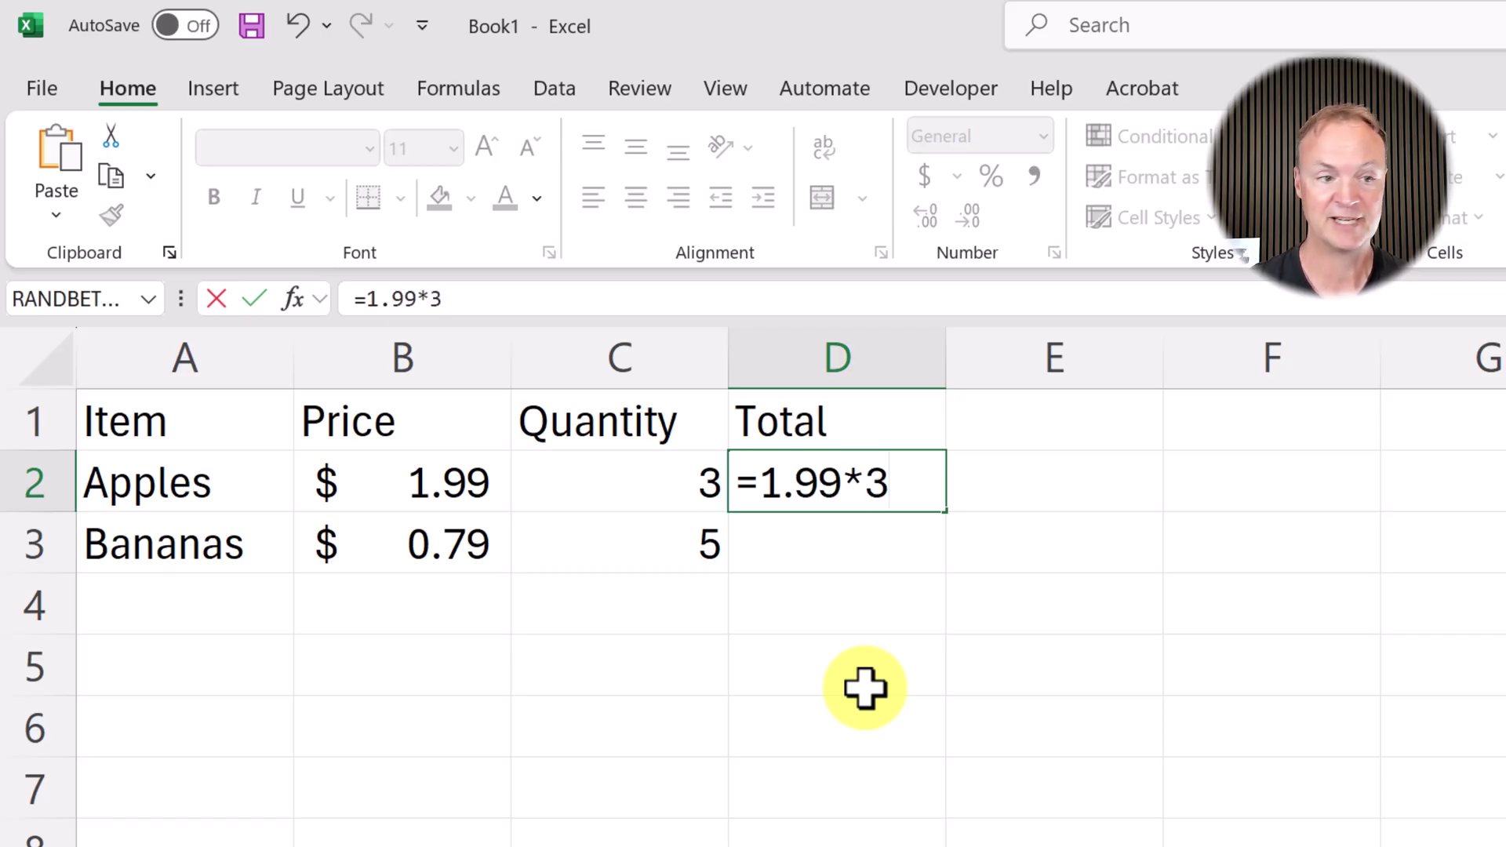
key(Return)
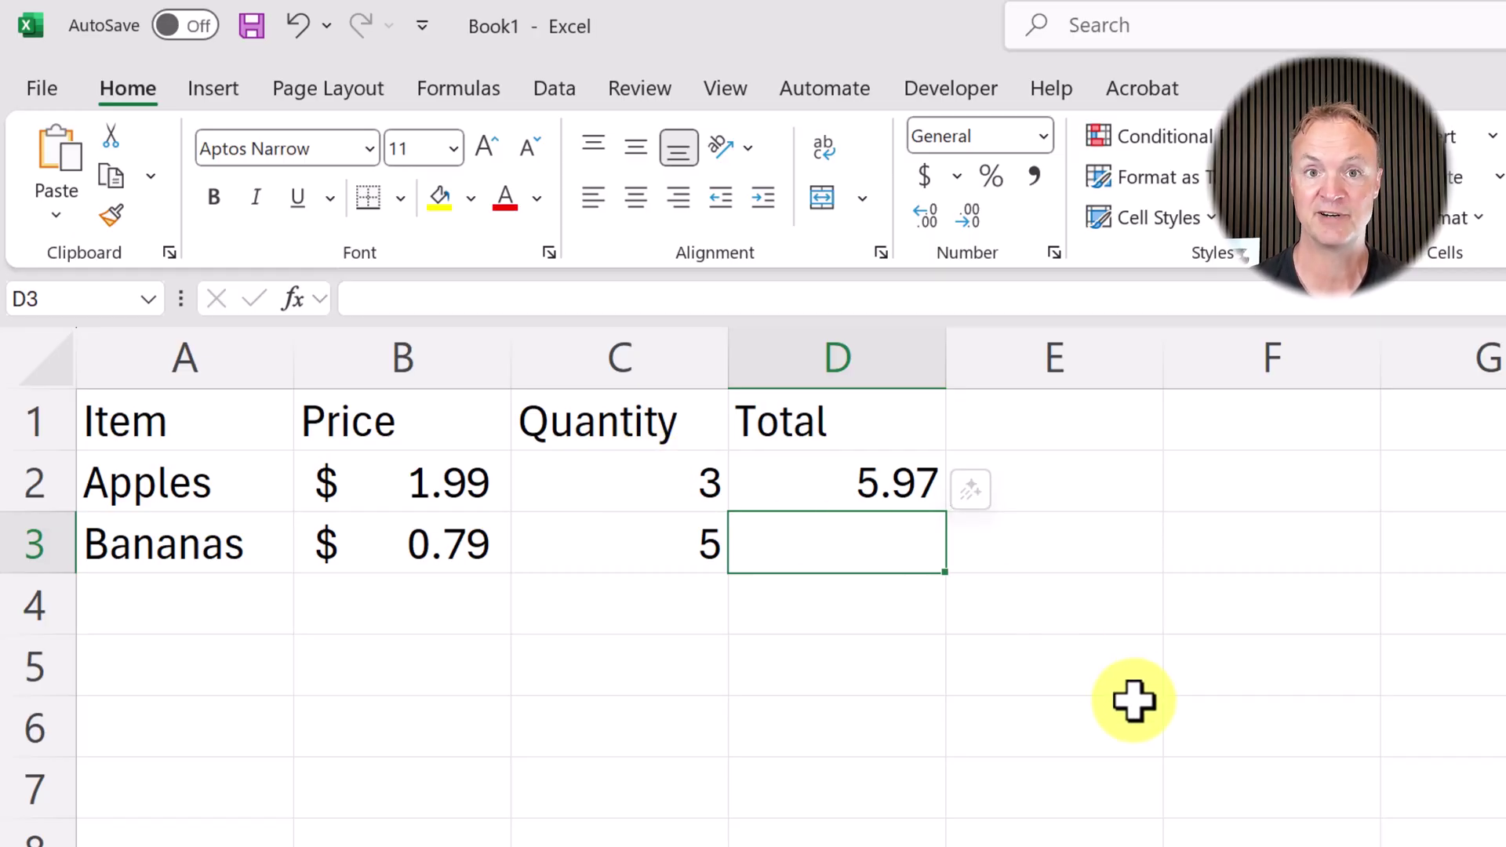
click(890, 491)
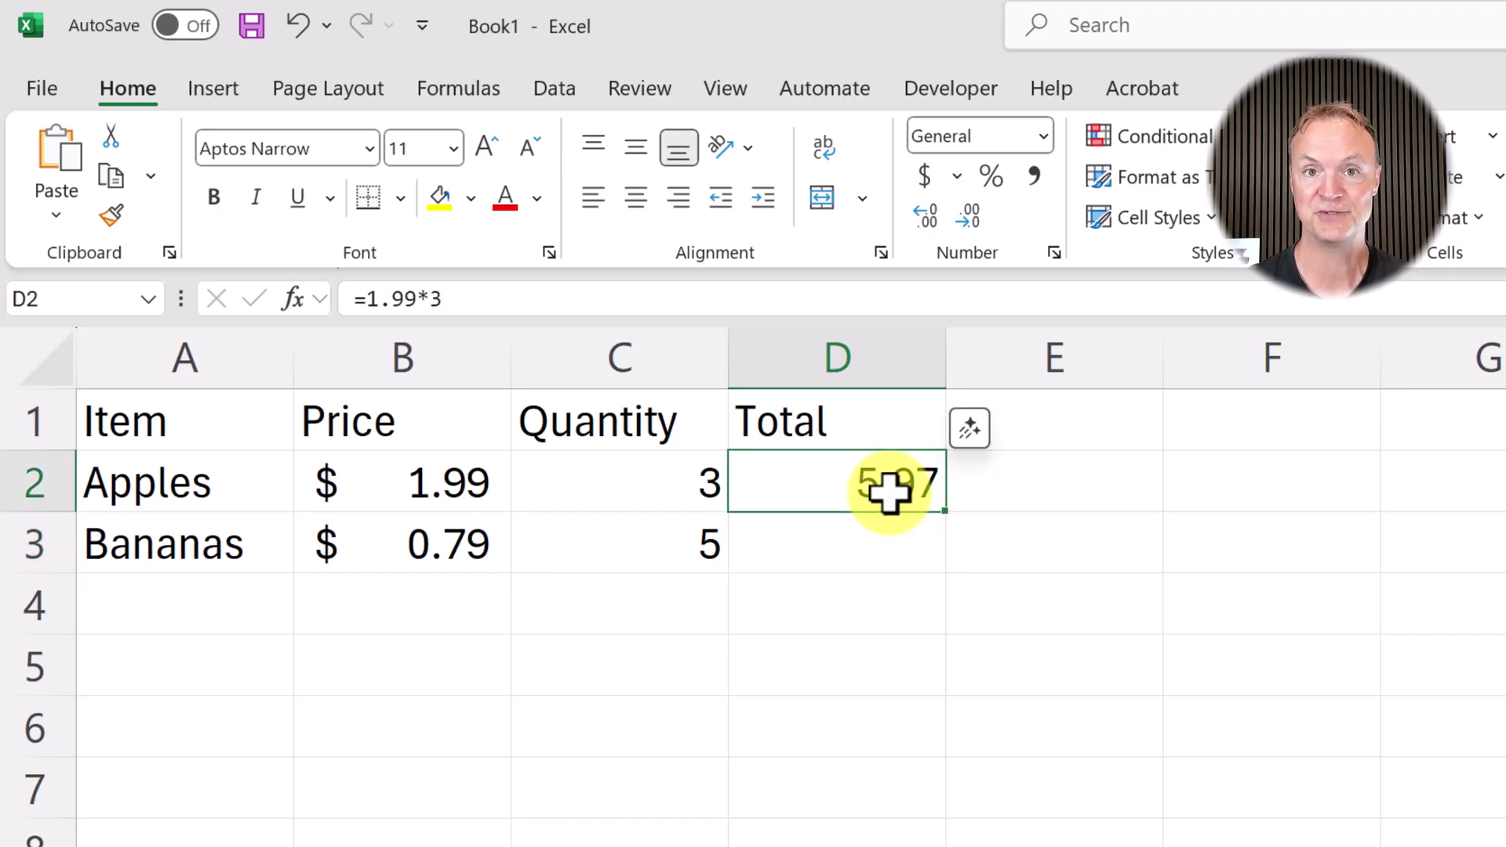
key(Delete)
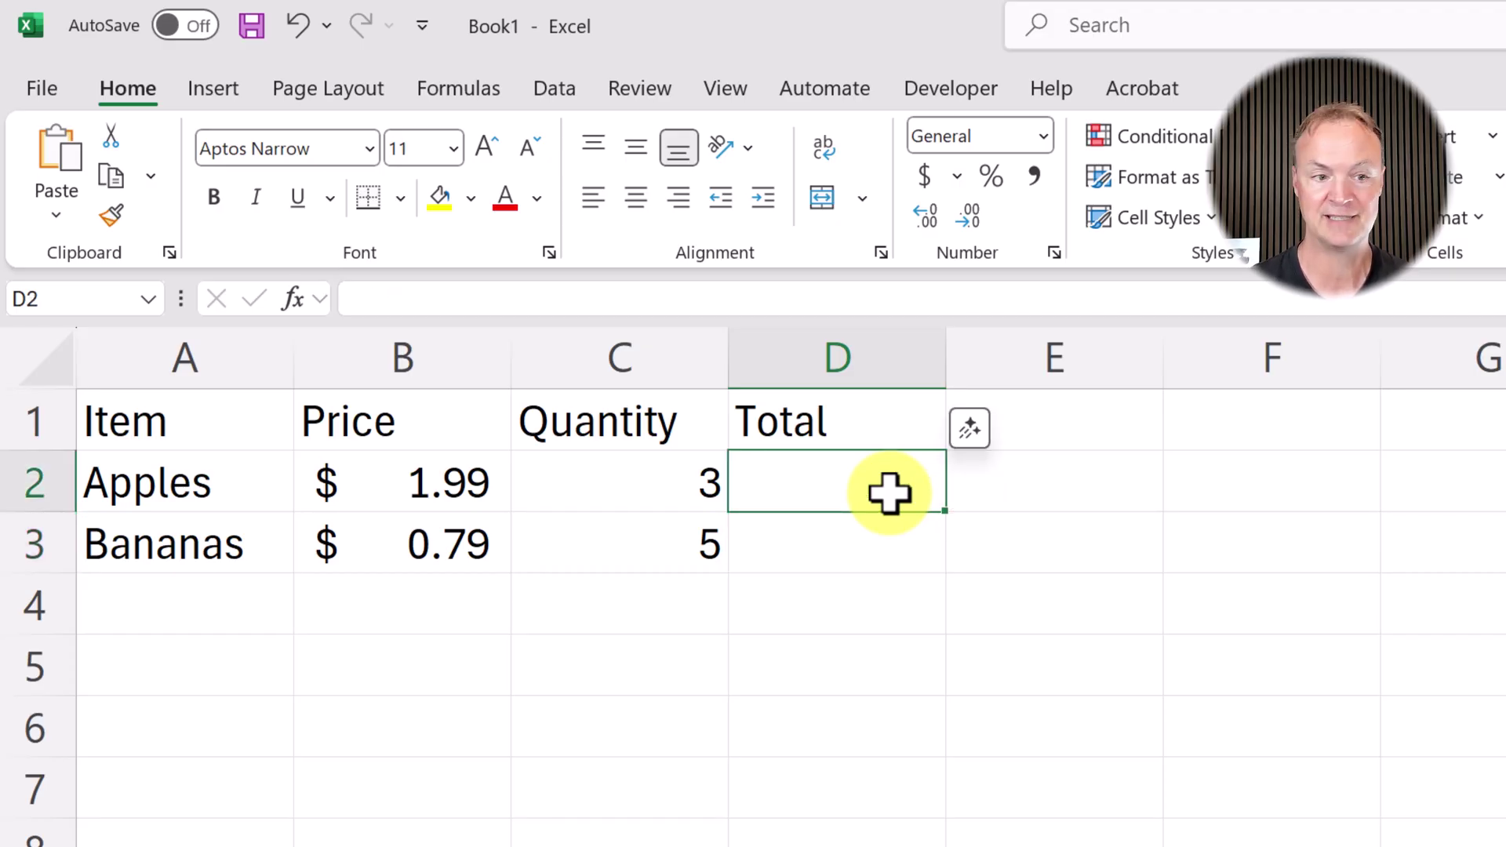
Step: Set D2 to =B2*C2 and change the Apples quantity to 7, giving $13.93
click(929, 593)
click(883, 494)
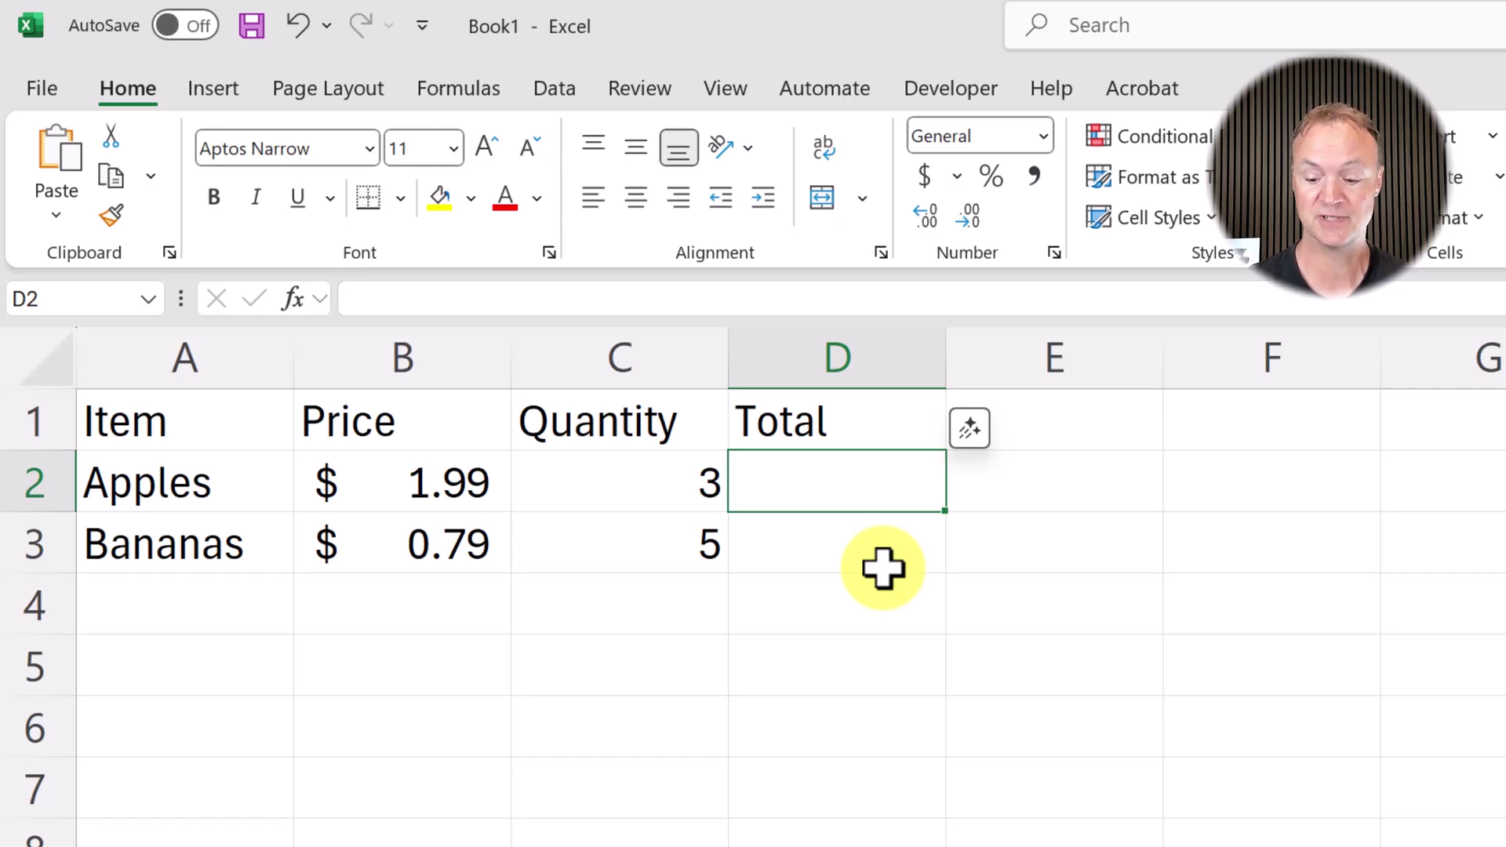
text(=)
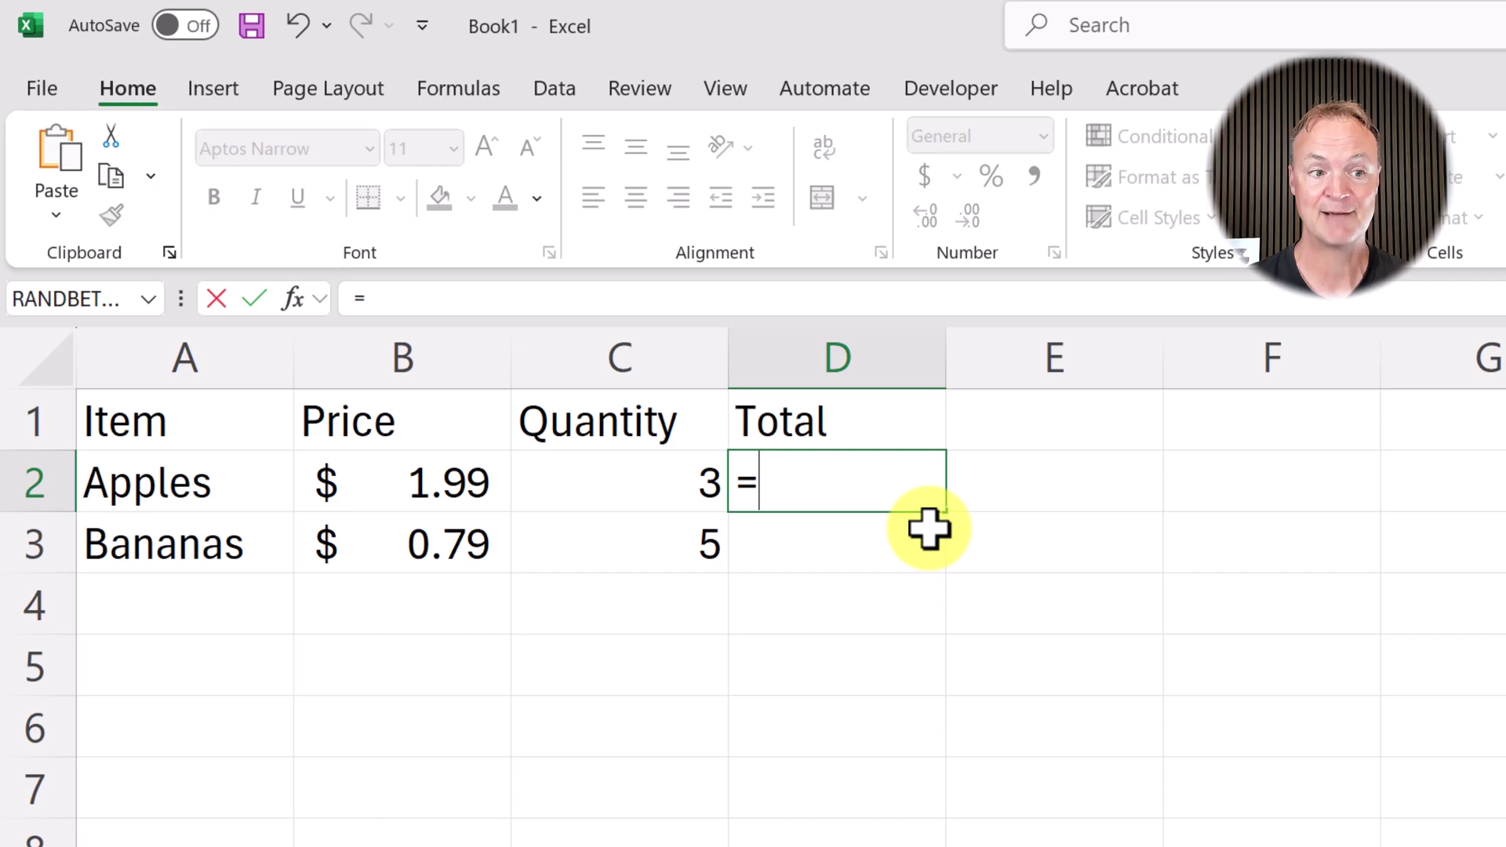
click(435, 484)
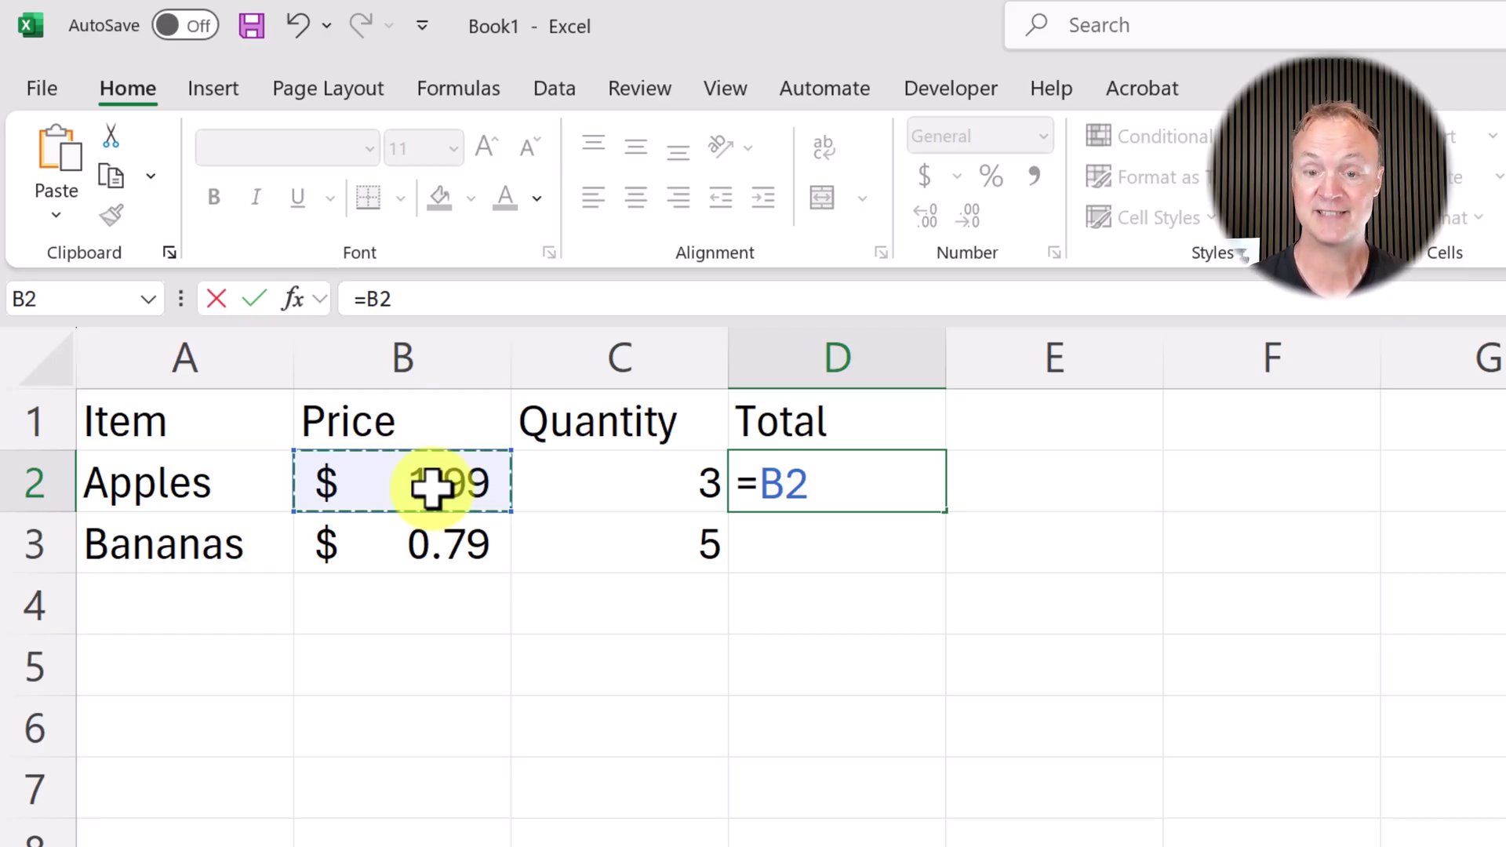
text(*)
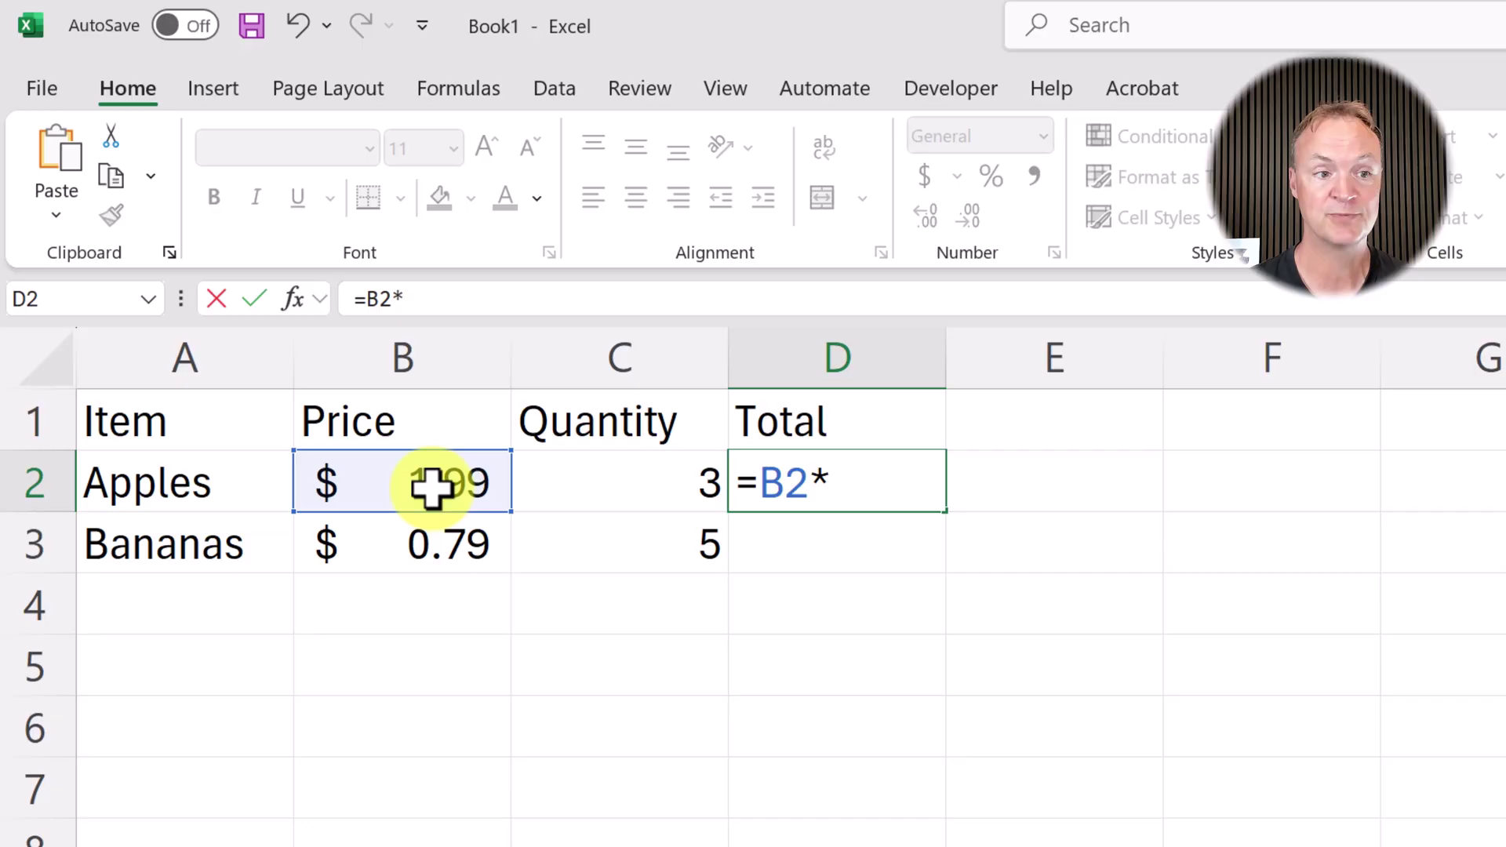
click(655, 483)
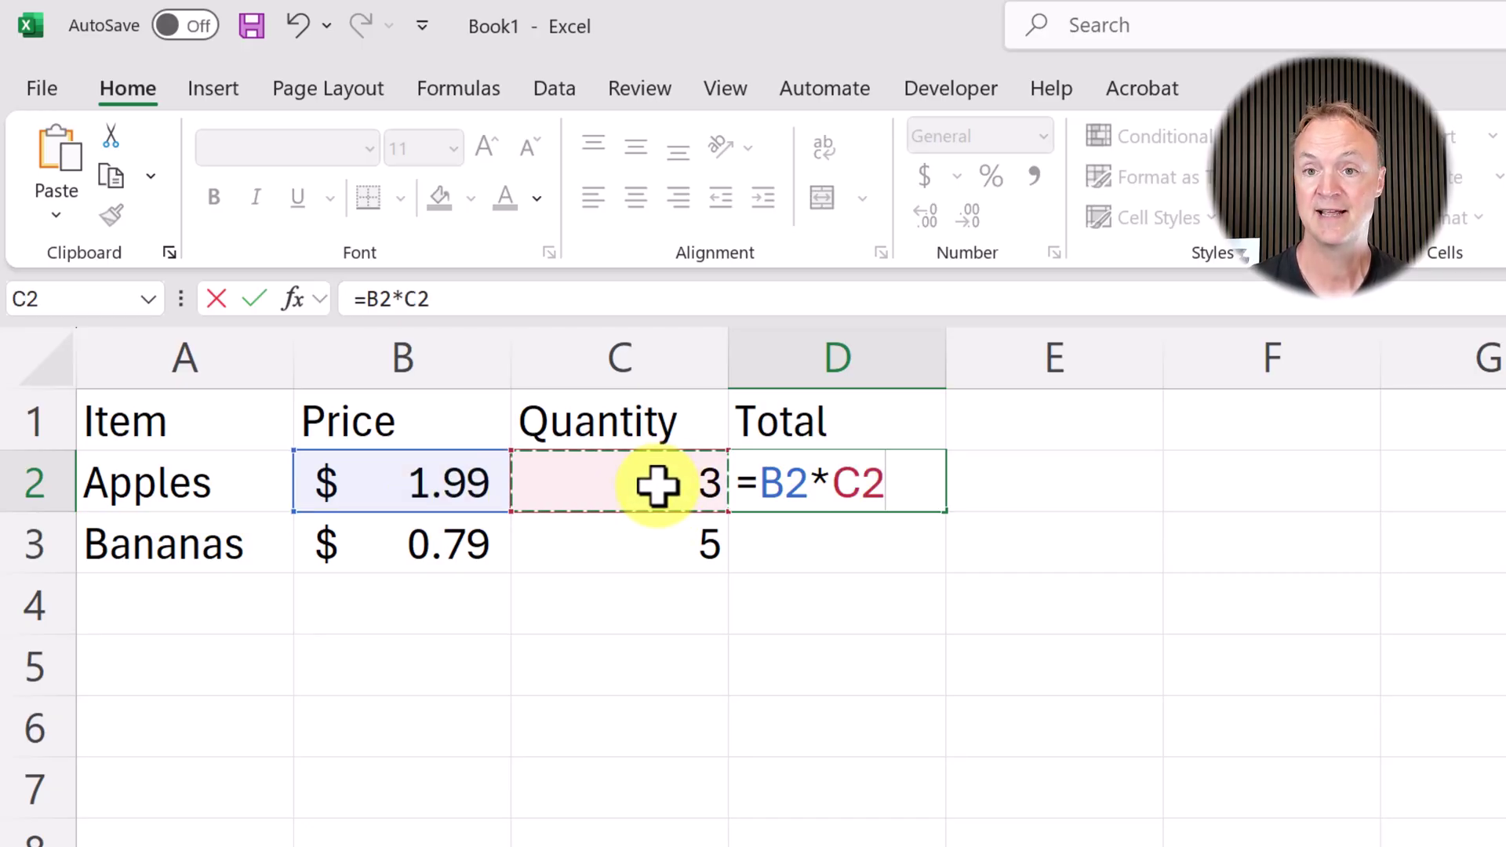
key(Return)
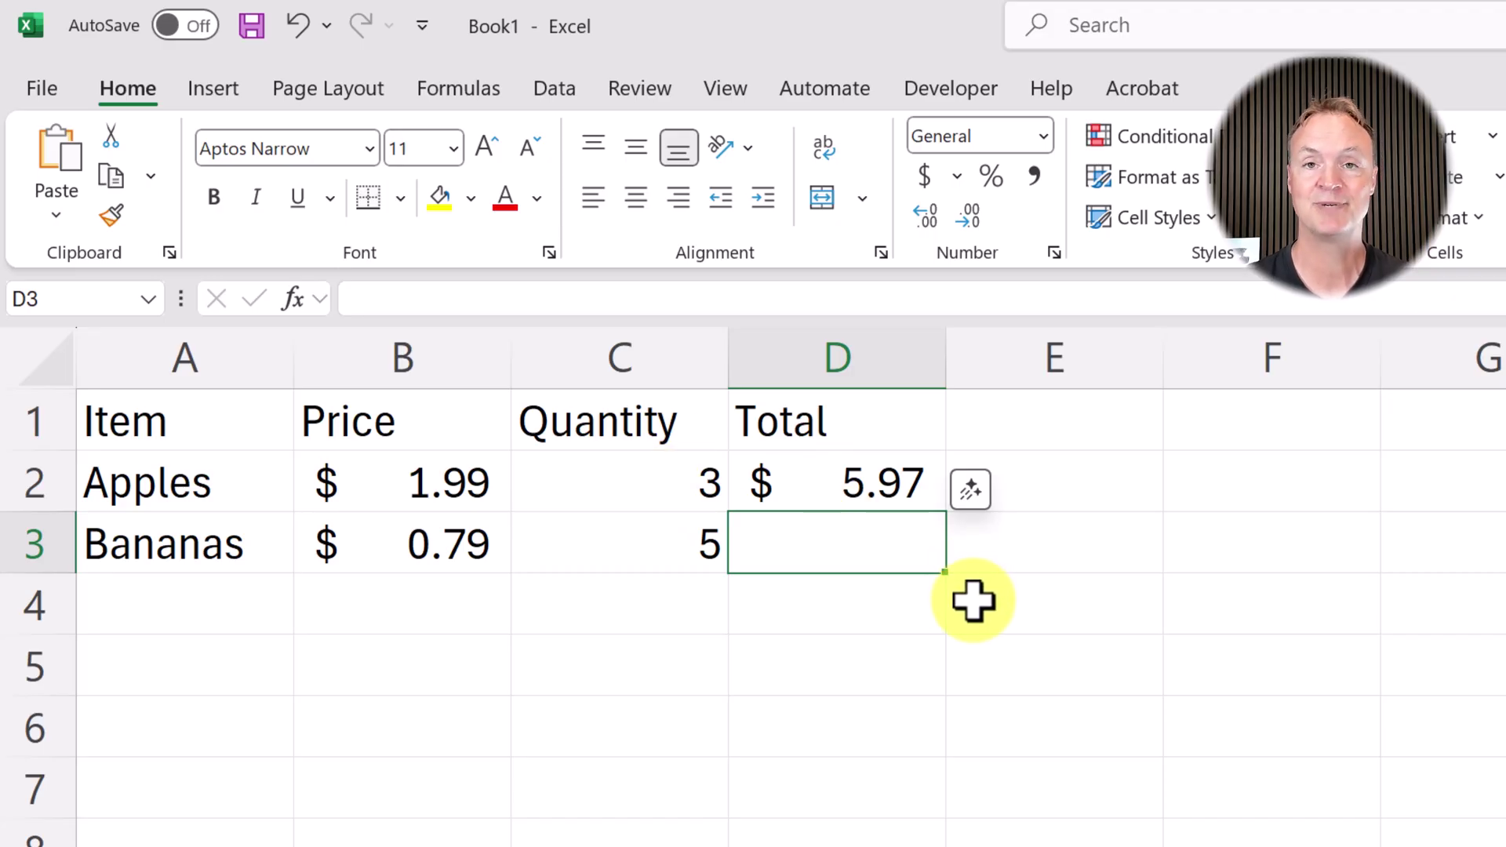
click(671, 485)
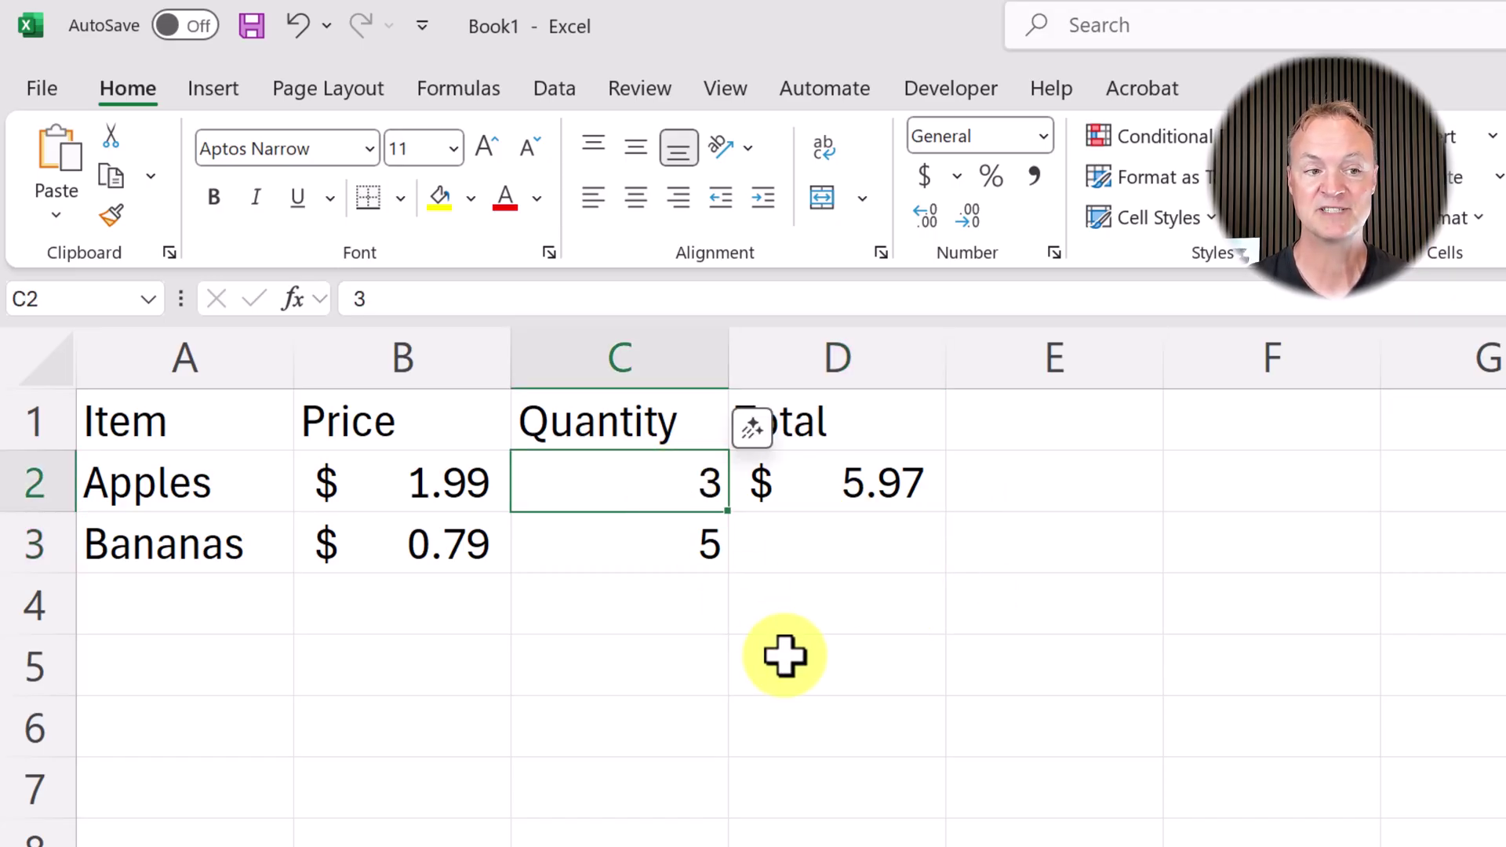
text(7)
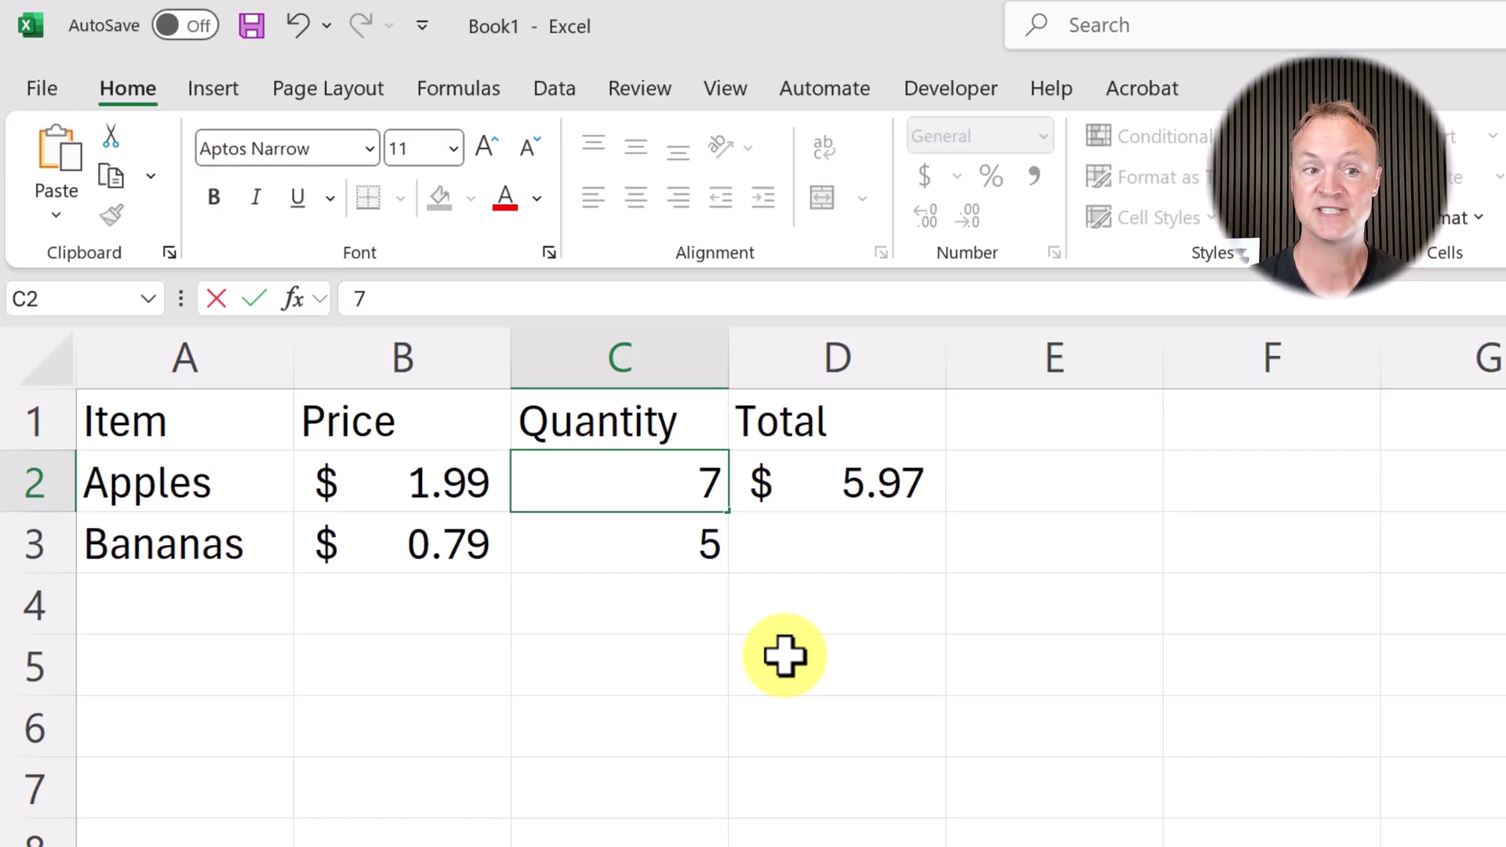
key(Return)
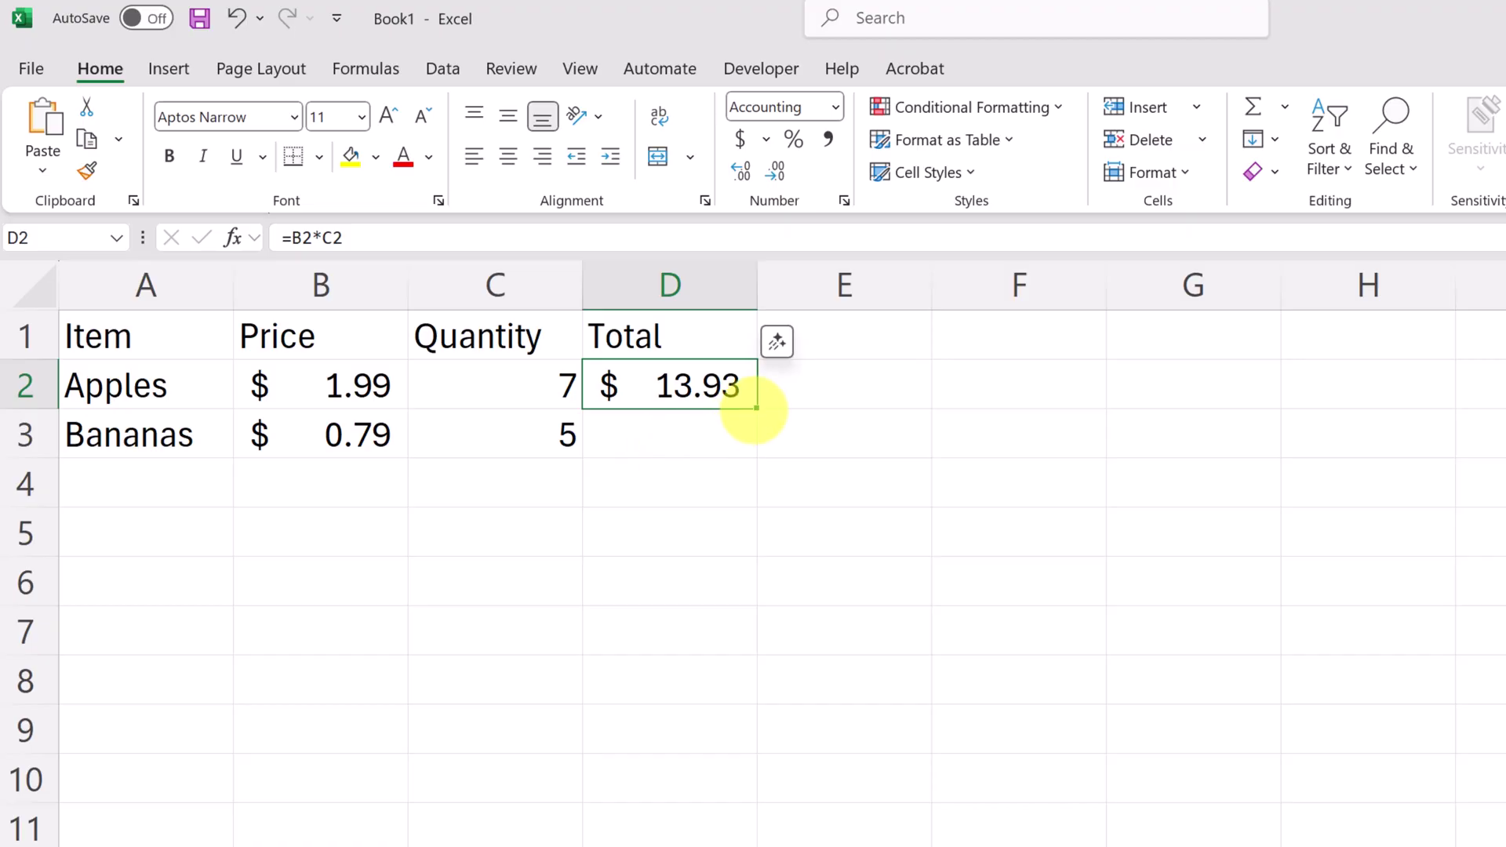
Step: Fill D2's formula down to D3 and check it reads =B3*C3 ($3.95)
drag(755, 409, 754, 446)
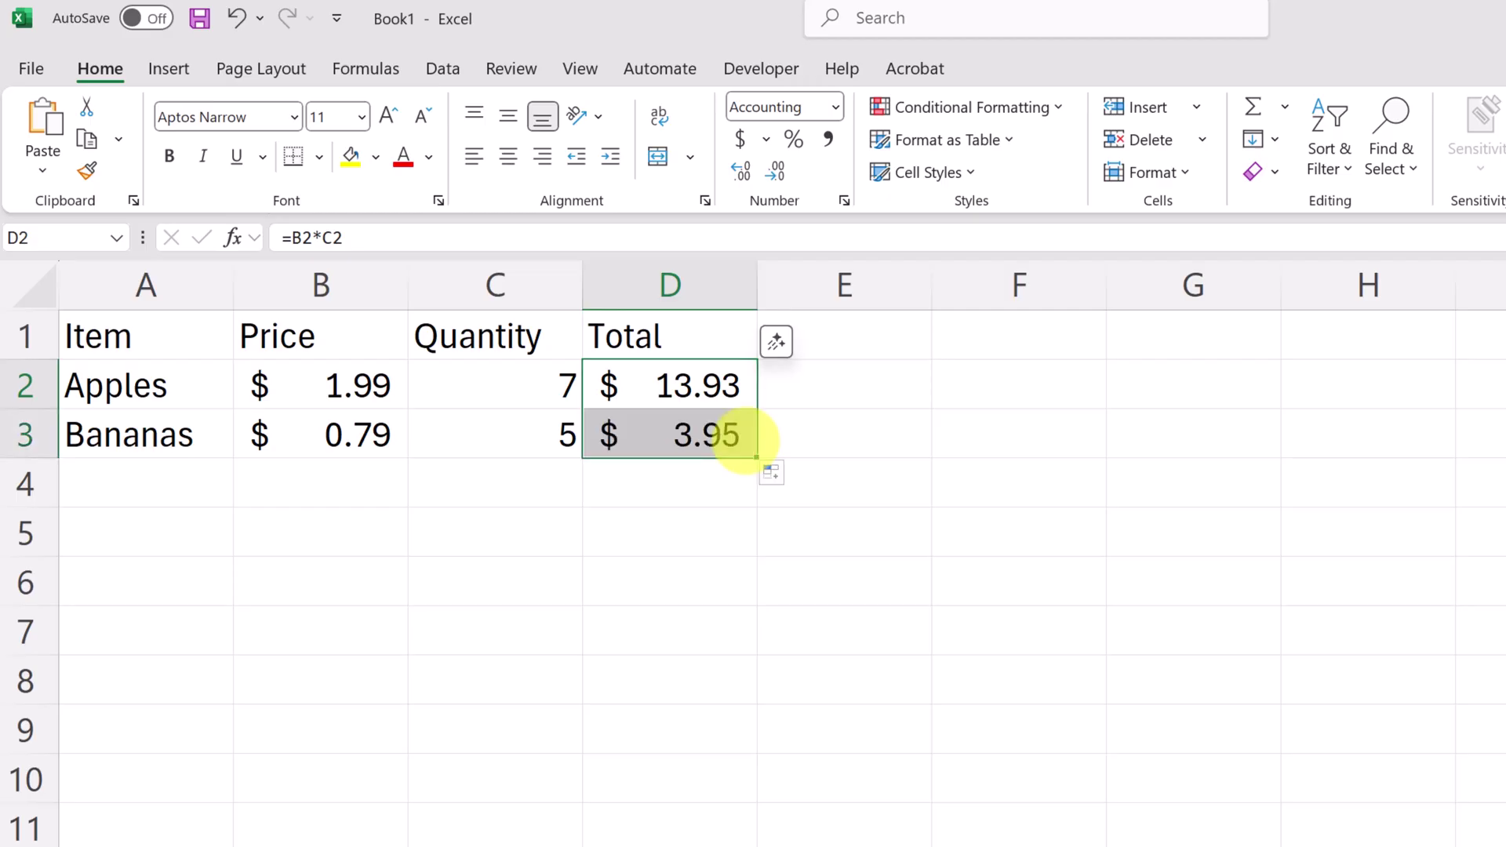
double_click(701, 436)
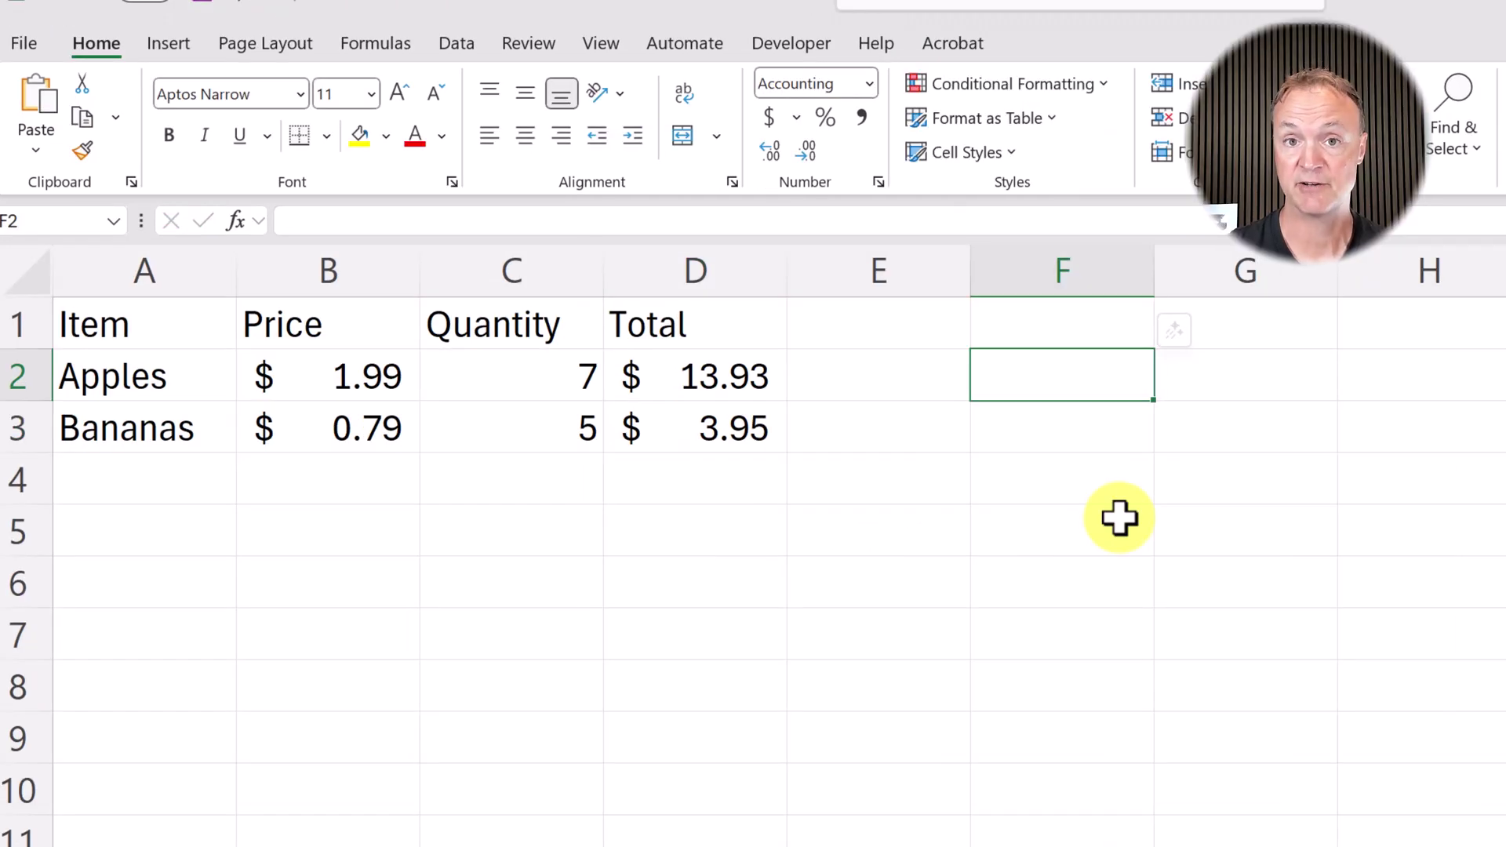
Step: Enter the label Tax Rate in F1 and 5% in G1
click(1038, 327)
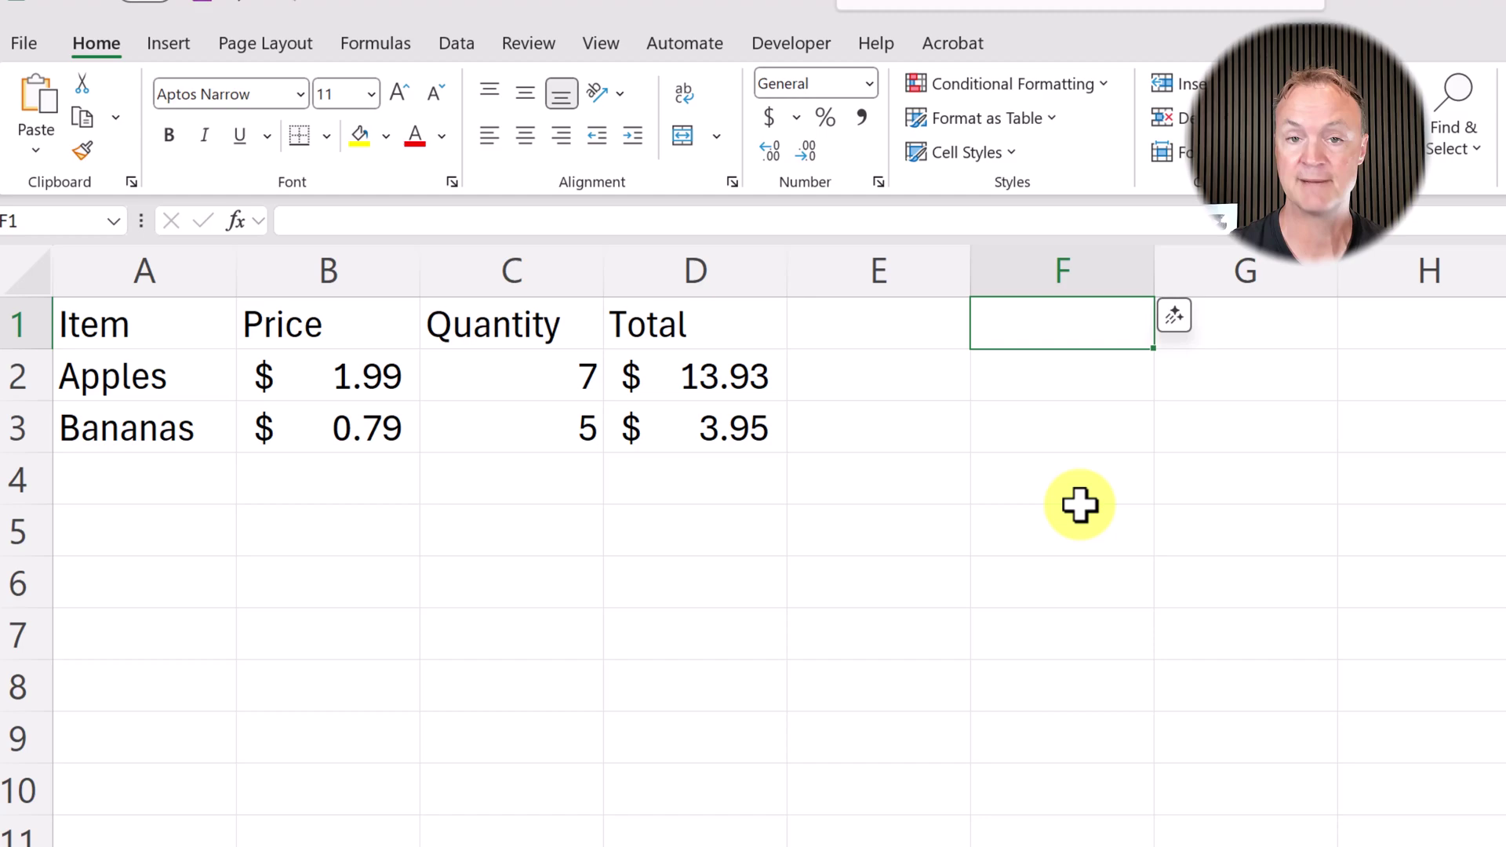
text(Tax)
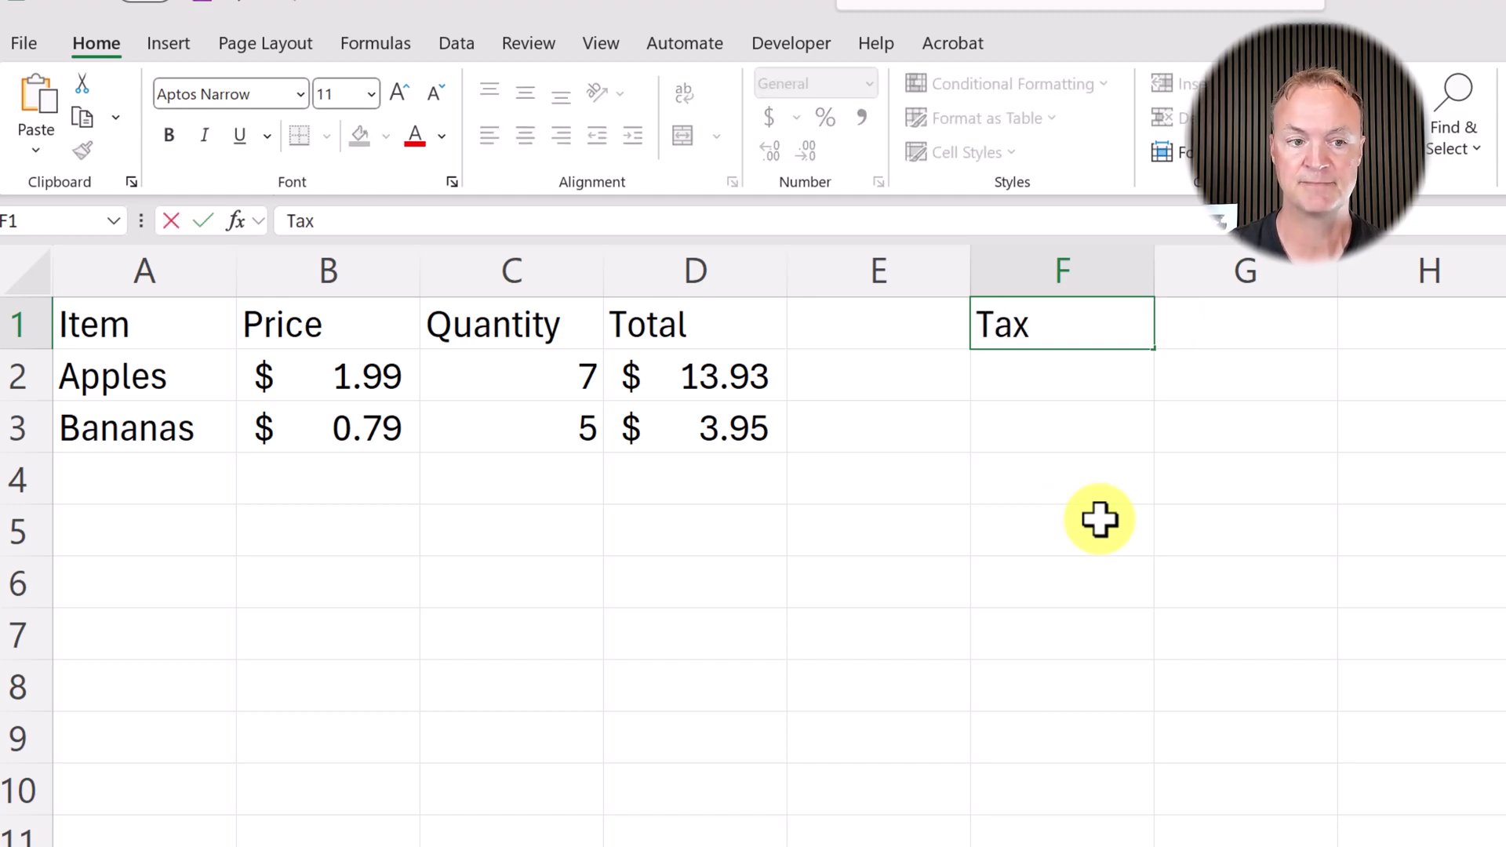
text( Rate)
key(Tab)
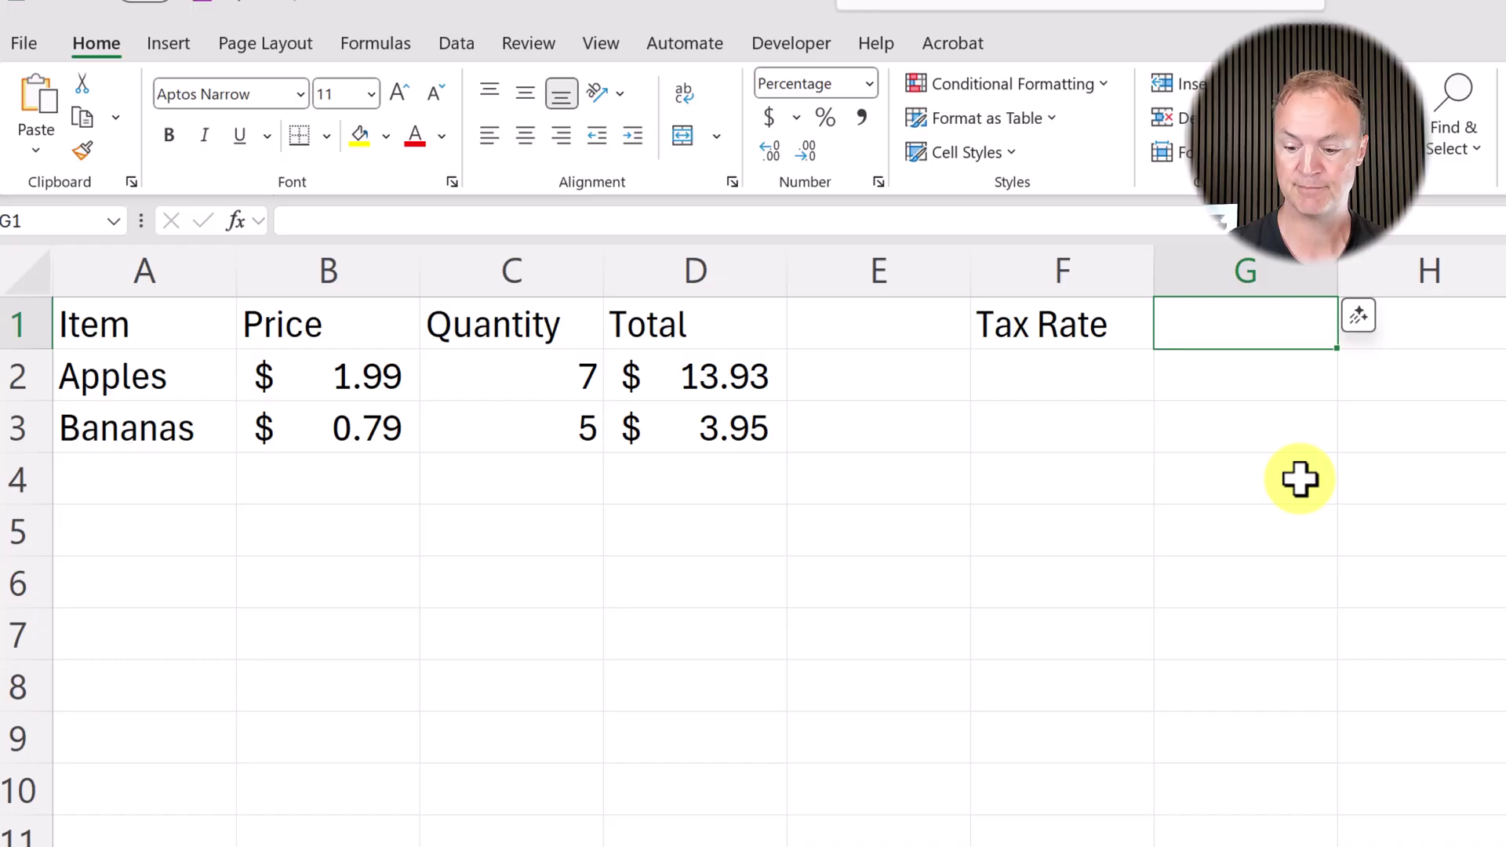
text(5)
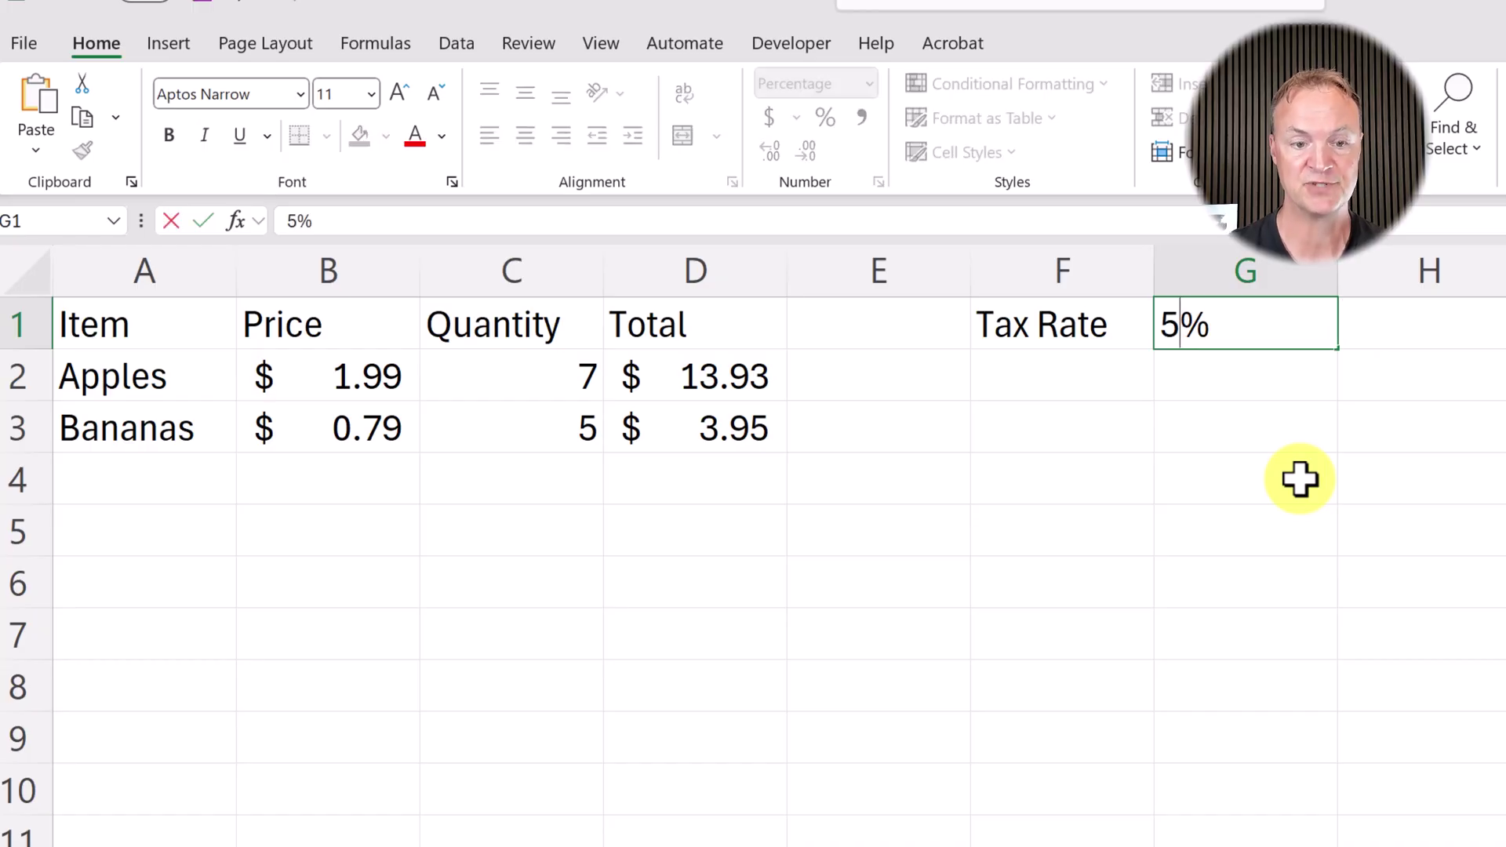
key(Return)
mouse_move(1244, 325)
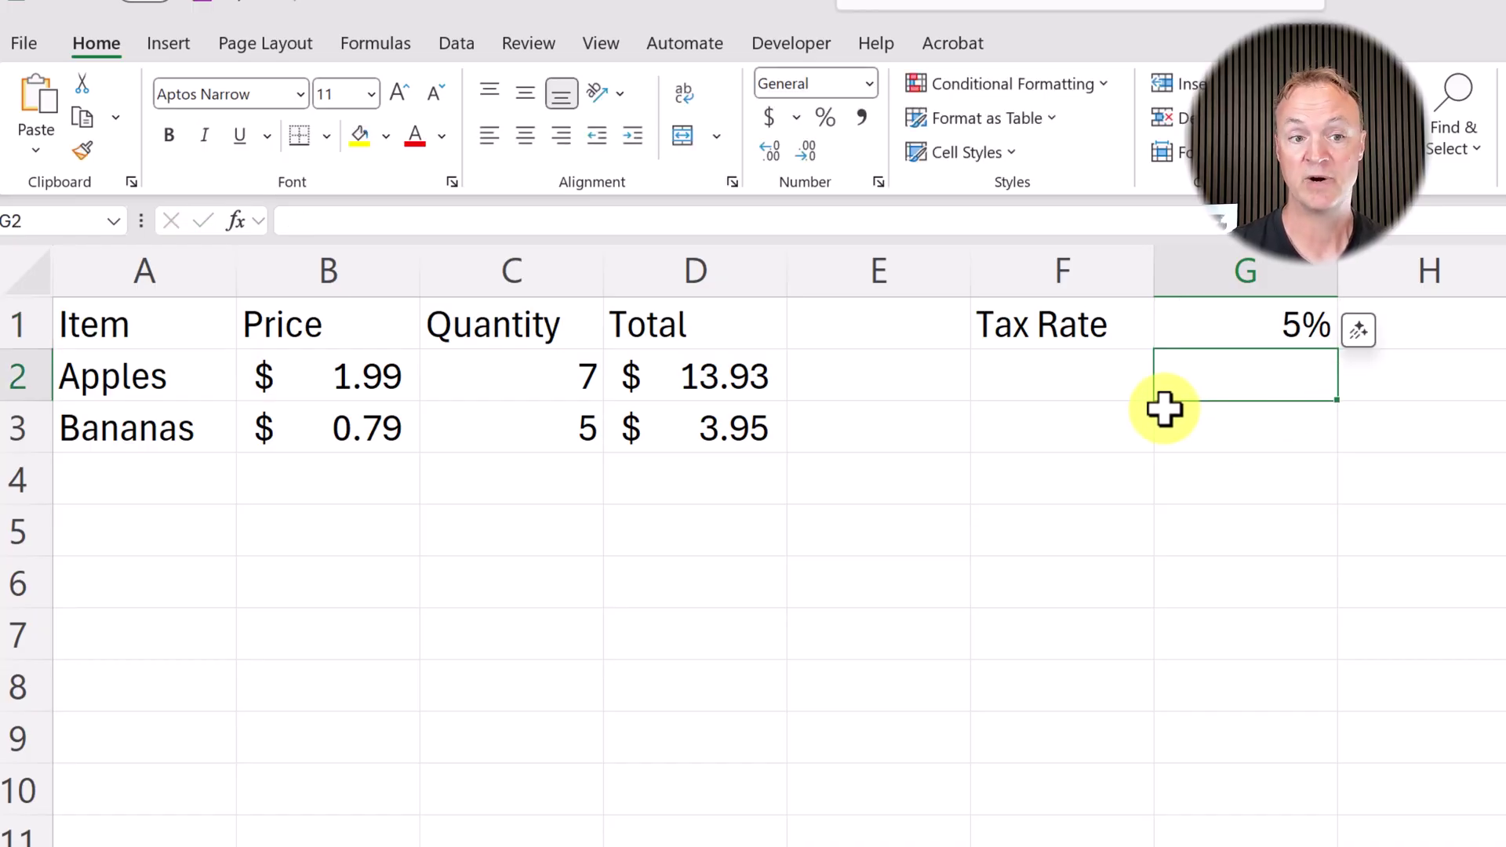
click(1059, 391)
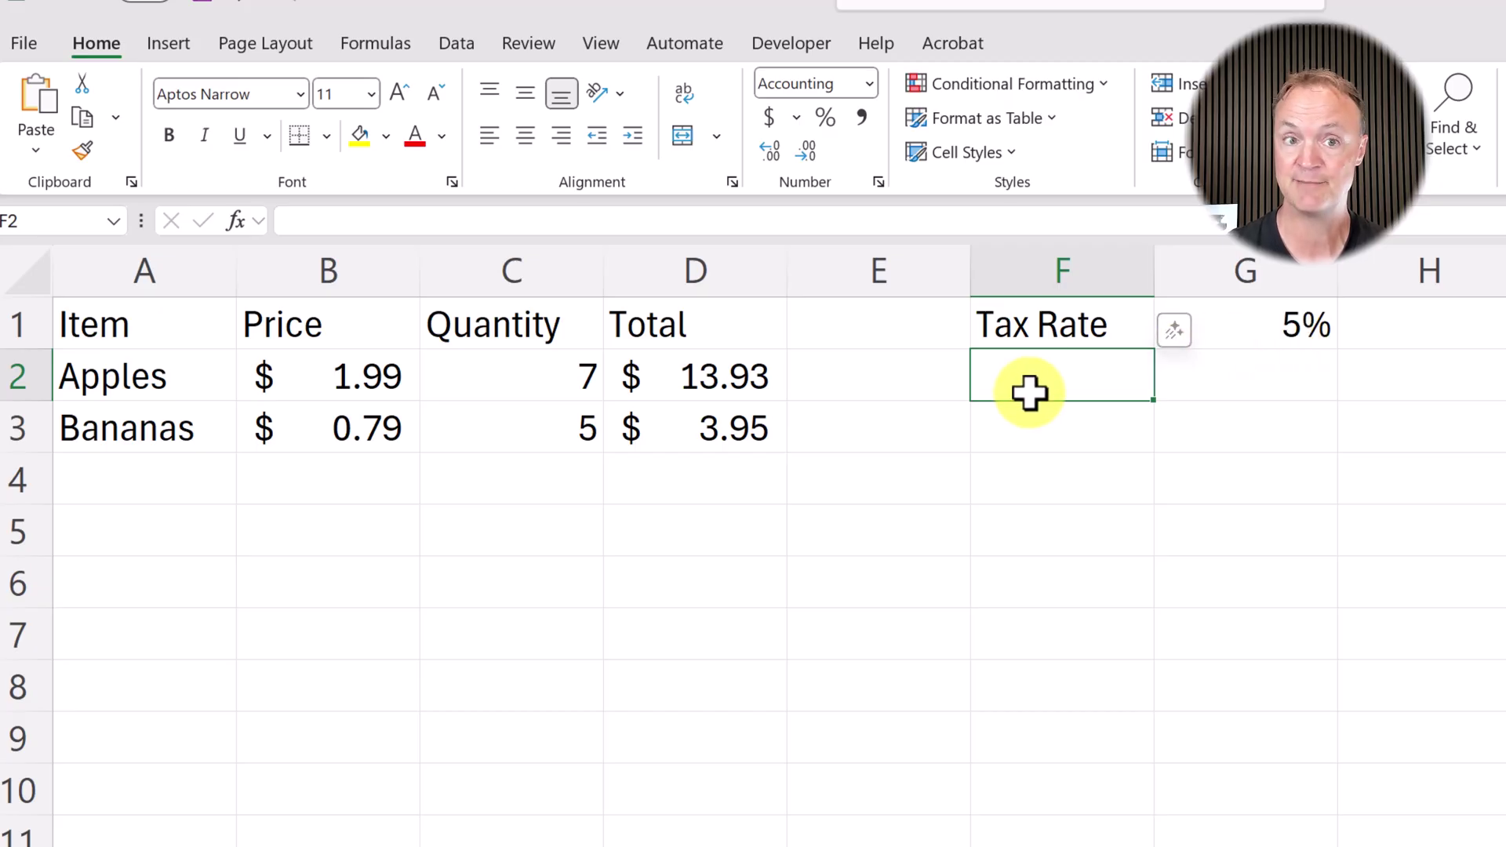
text(=)
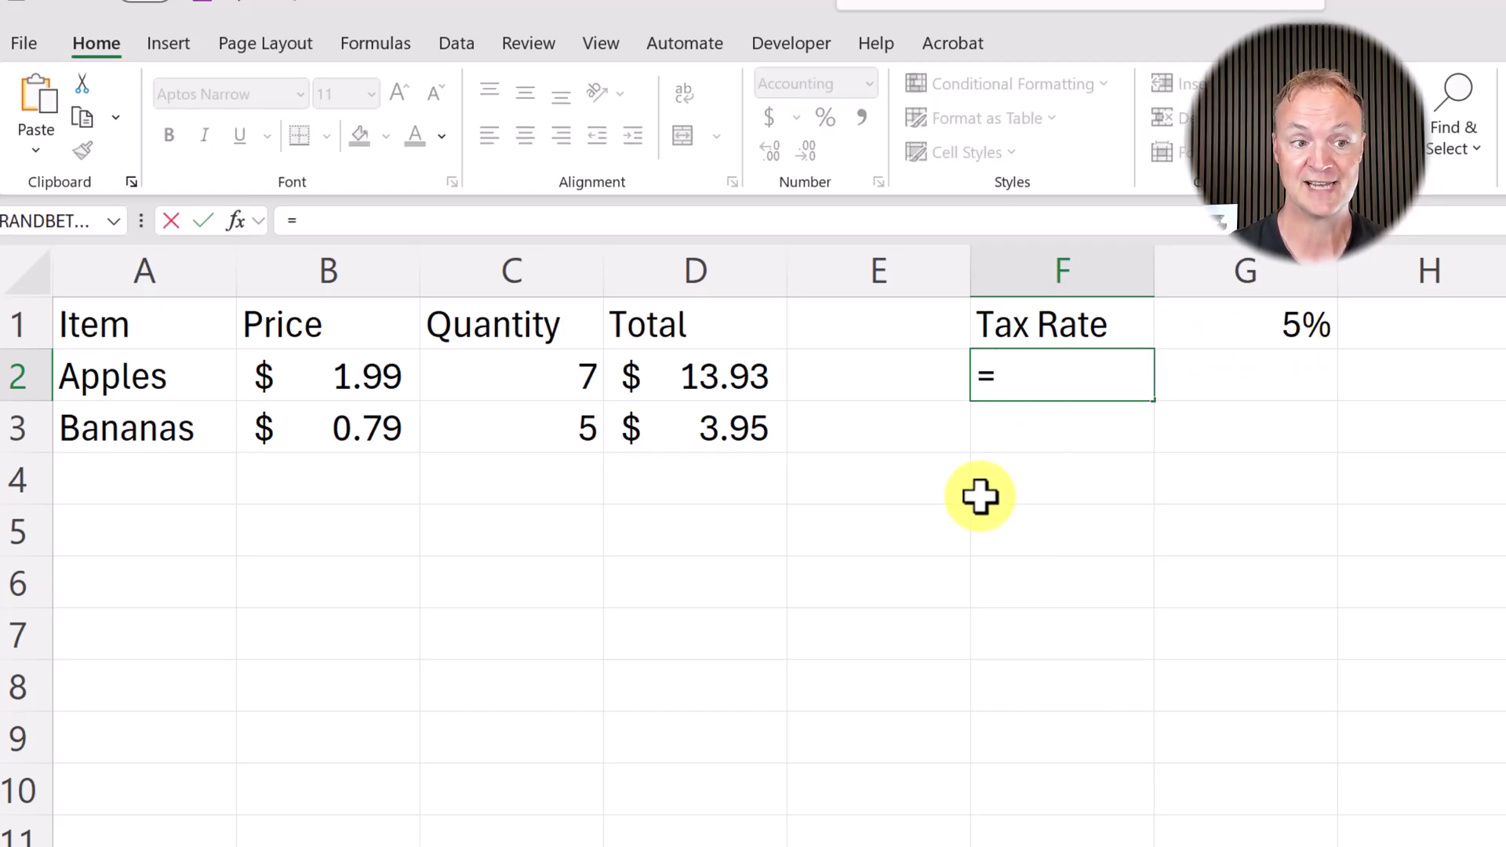
Step: Enter =D2*G1 in F2 for a $0.70 Apples tax
click(743, 374)
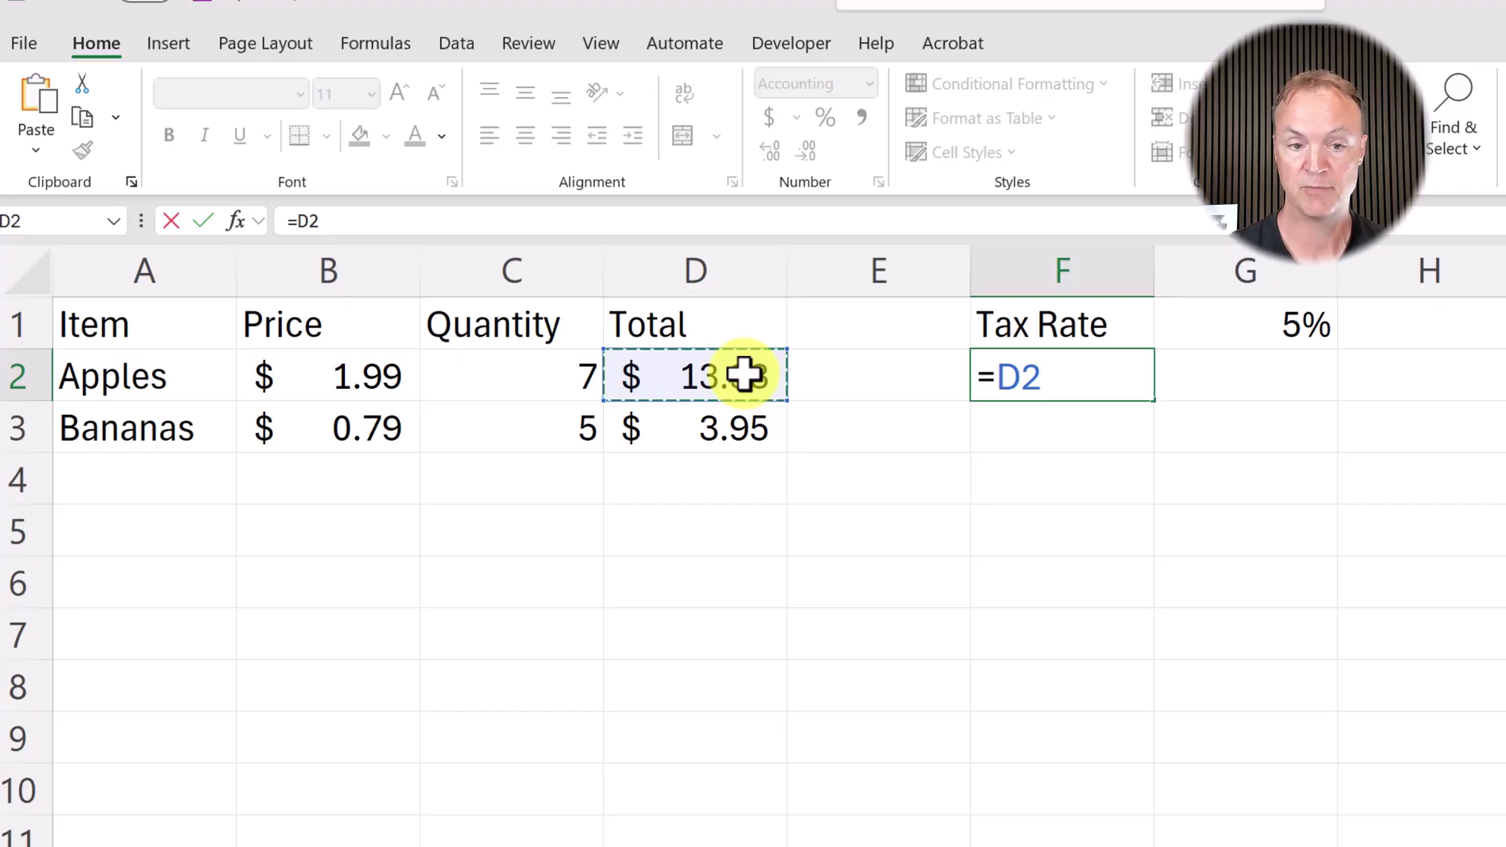
text(*)
click(1276, 336)
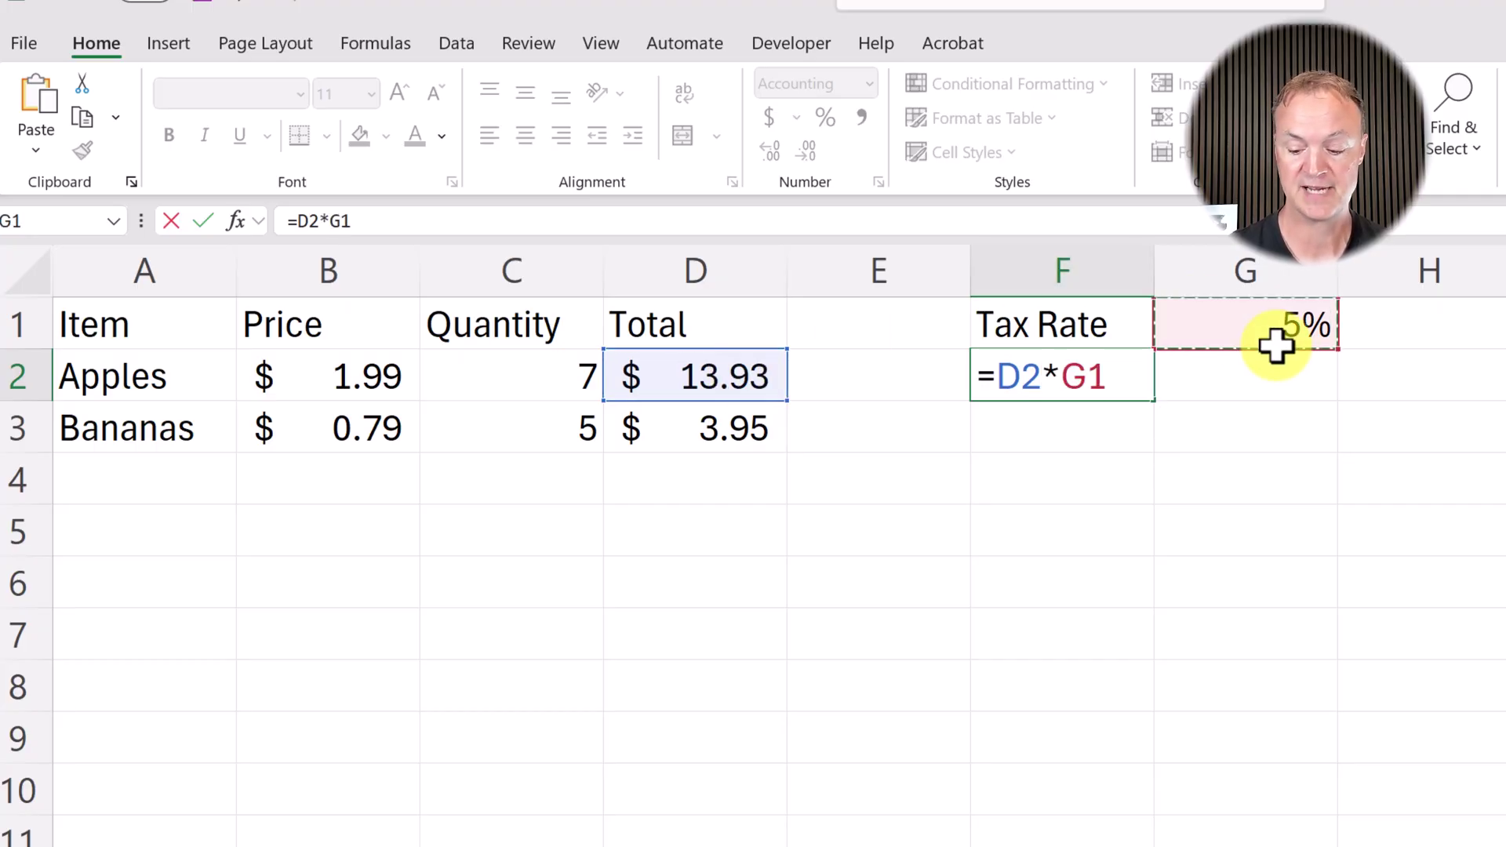
key(Return)
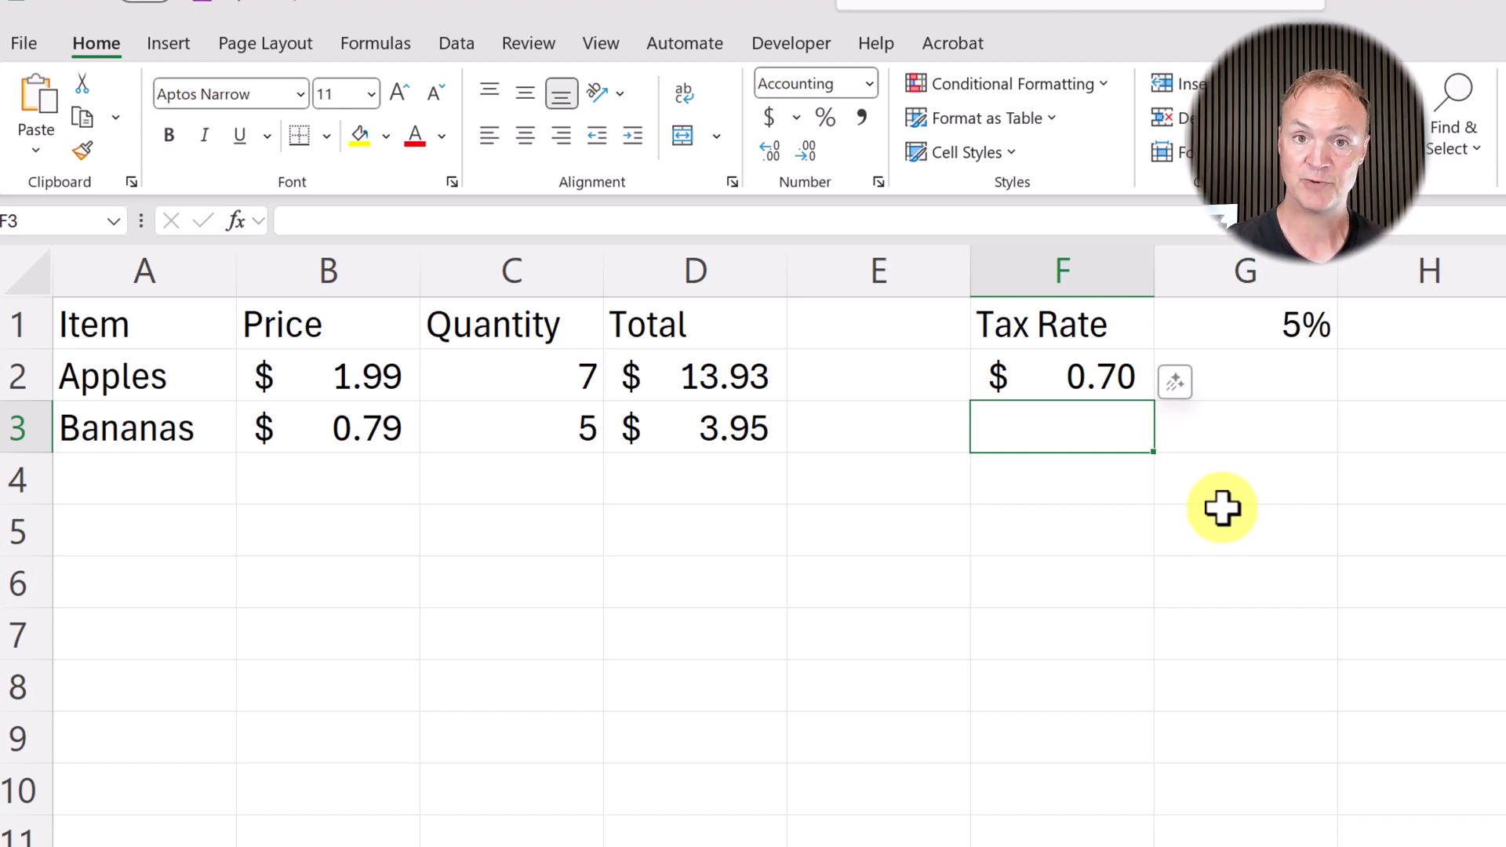
Step: Fill the tax formula down to F3 and inspect its faulty =D3*G2 reference
click(1094, 377)
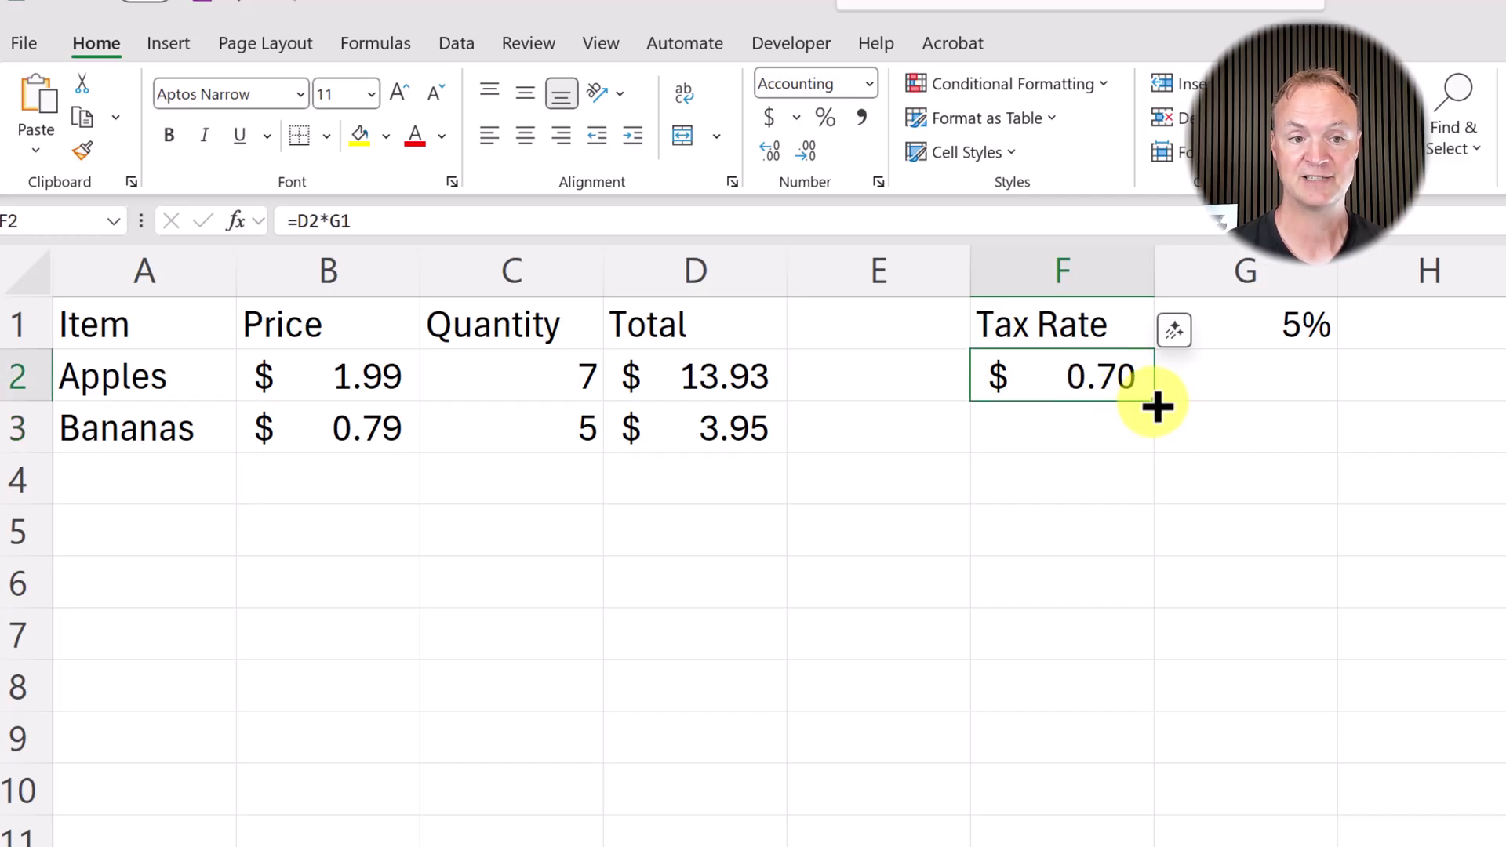
drag(1152, 400, 1152, 453)
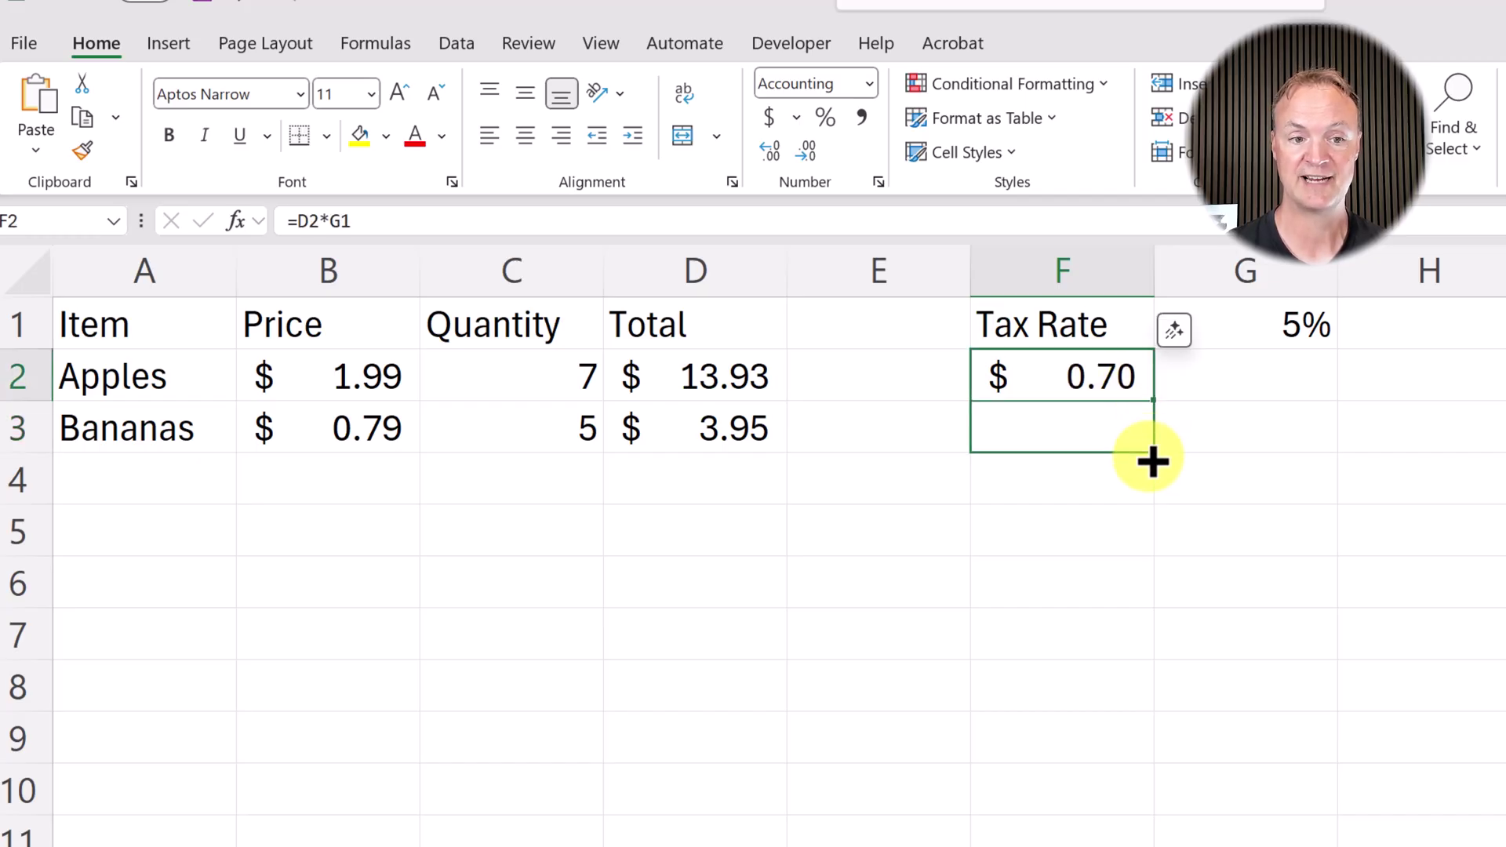
click(1095, 485)
click(1083, 433)
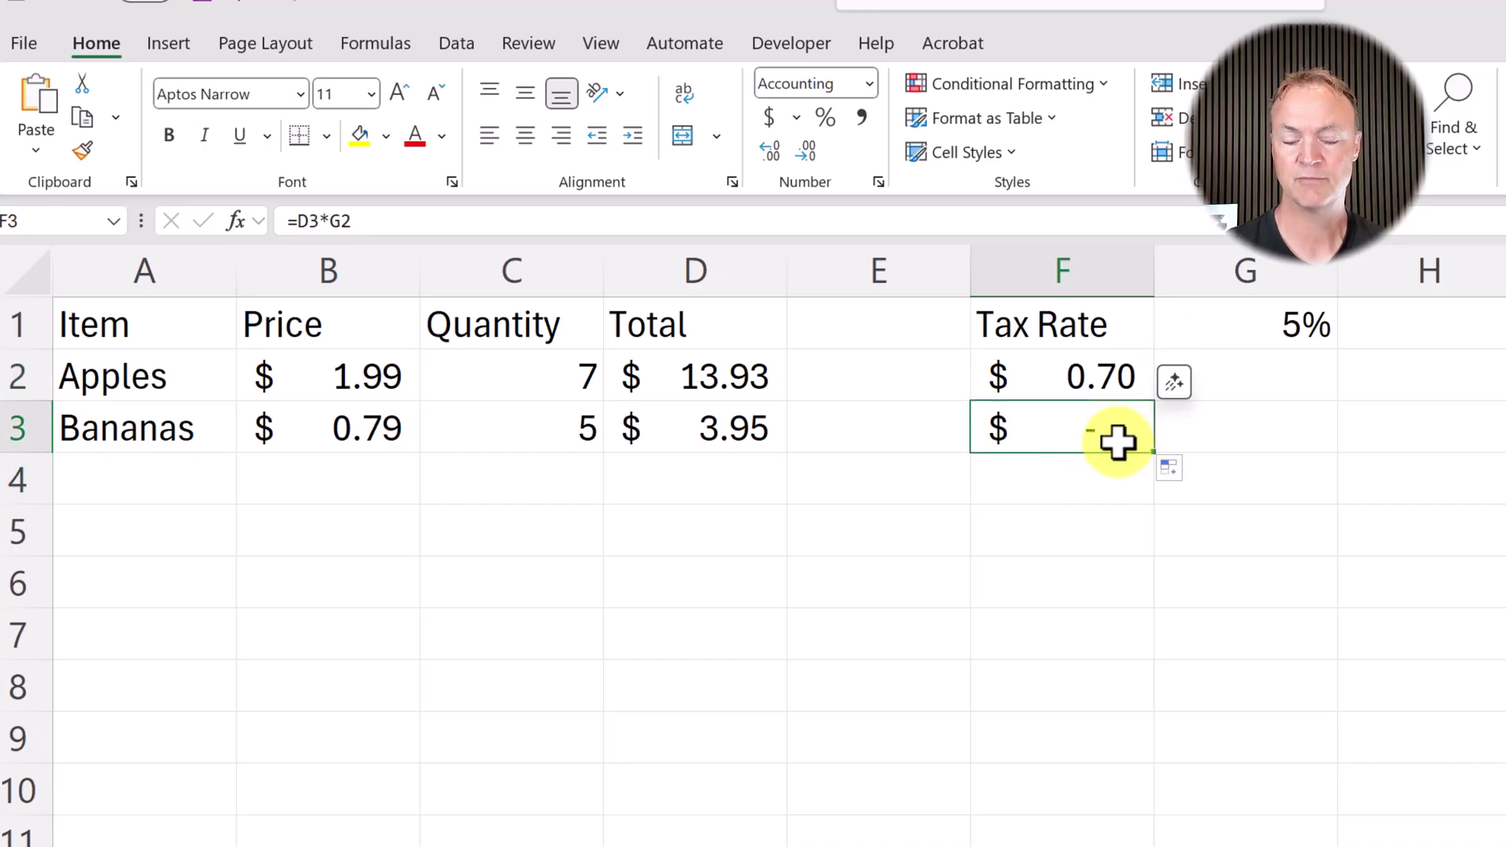
double_click(1116, 437)
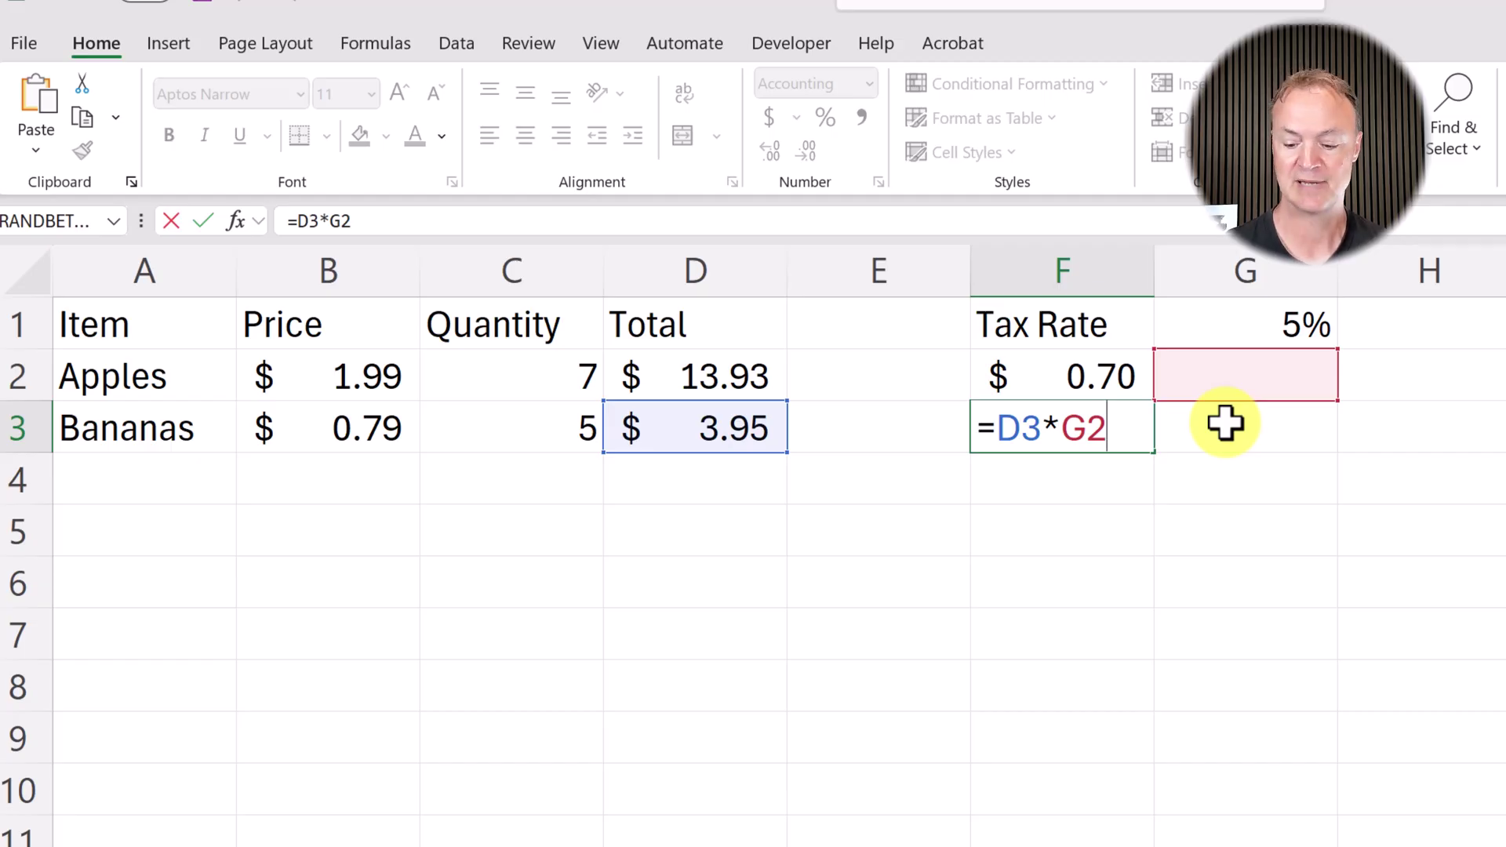
Step: Clear both tax cells and re-enter the Apples tax as =D2*$G$1
key(Return)
drag(1094, 360, 1103, 441)
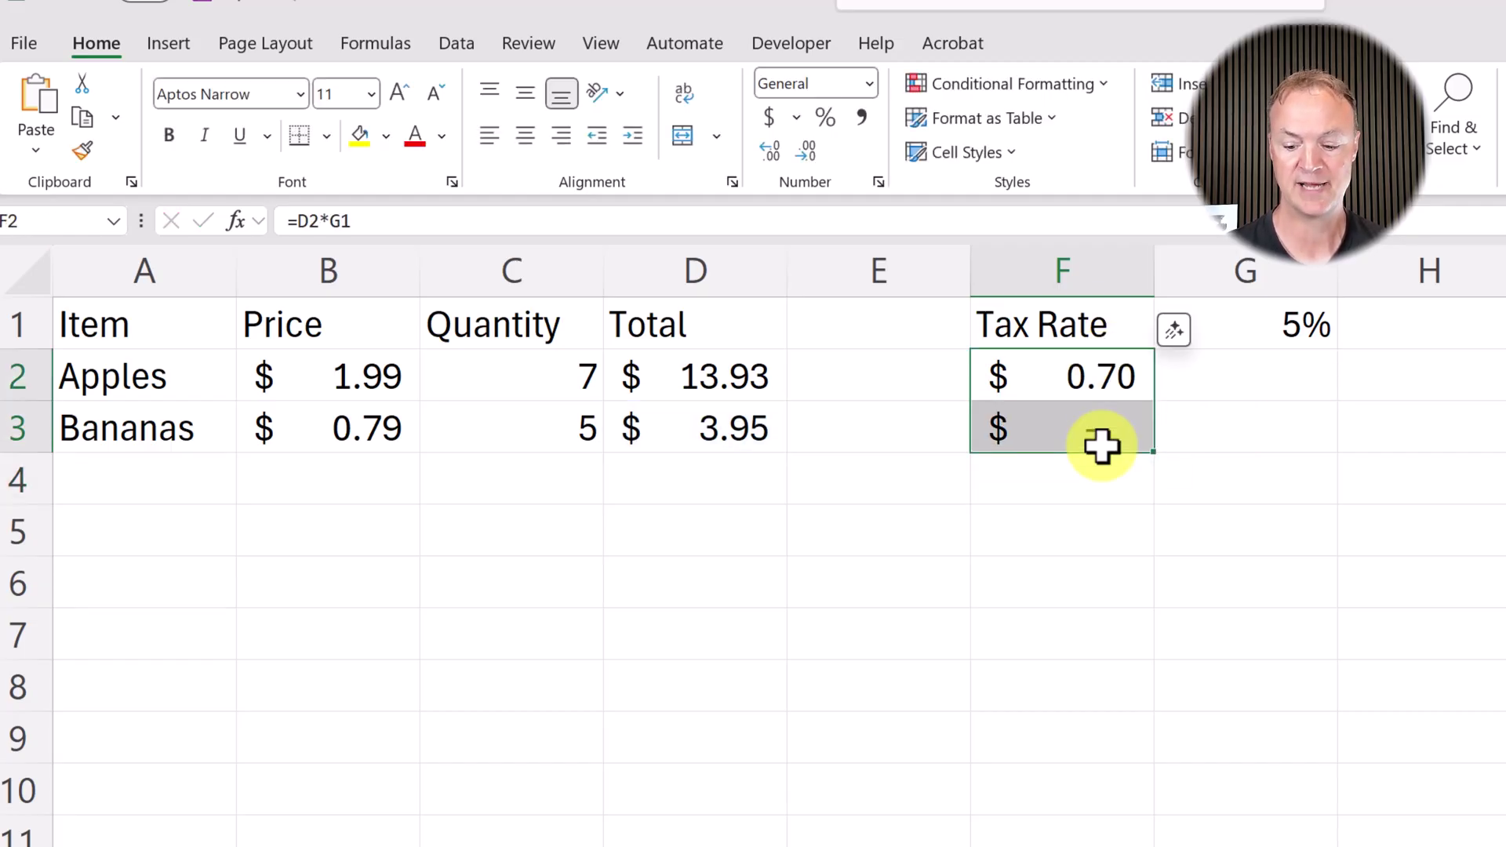
key(Delete)
click(1083, 374)
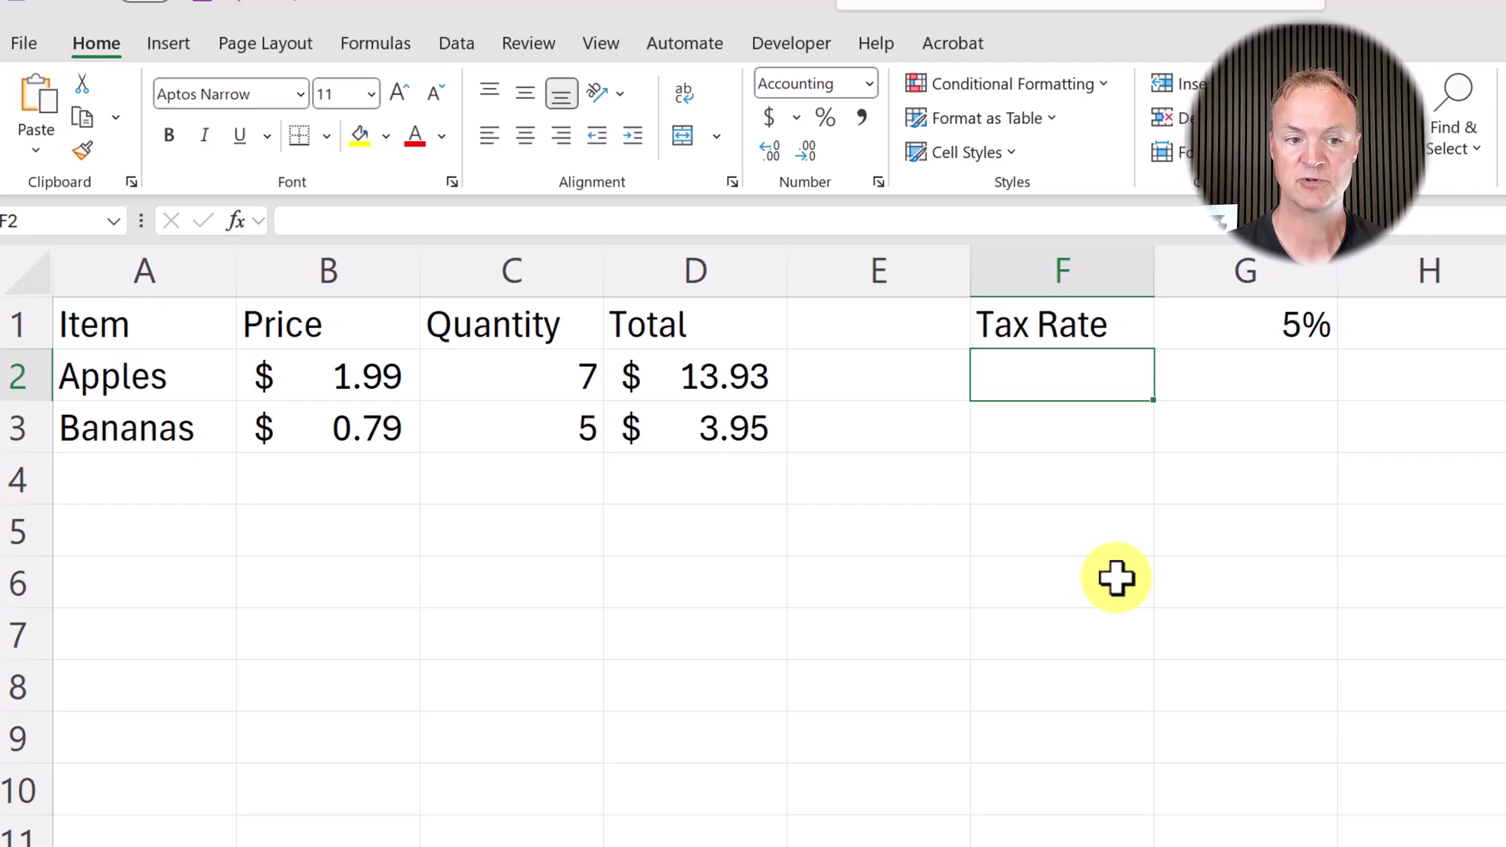
text(=)
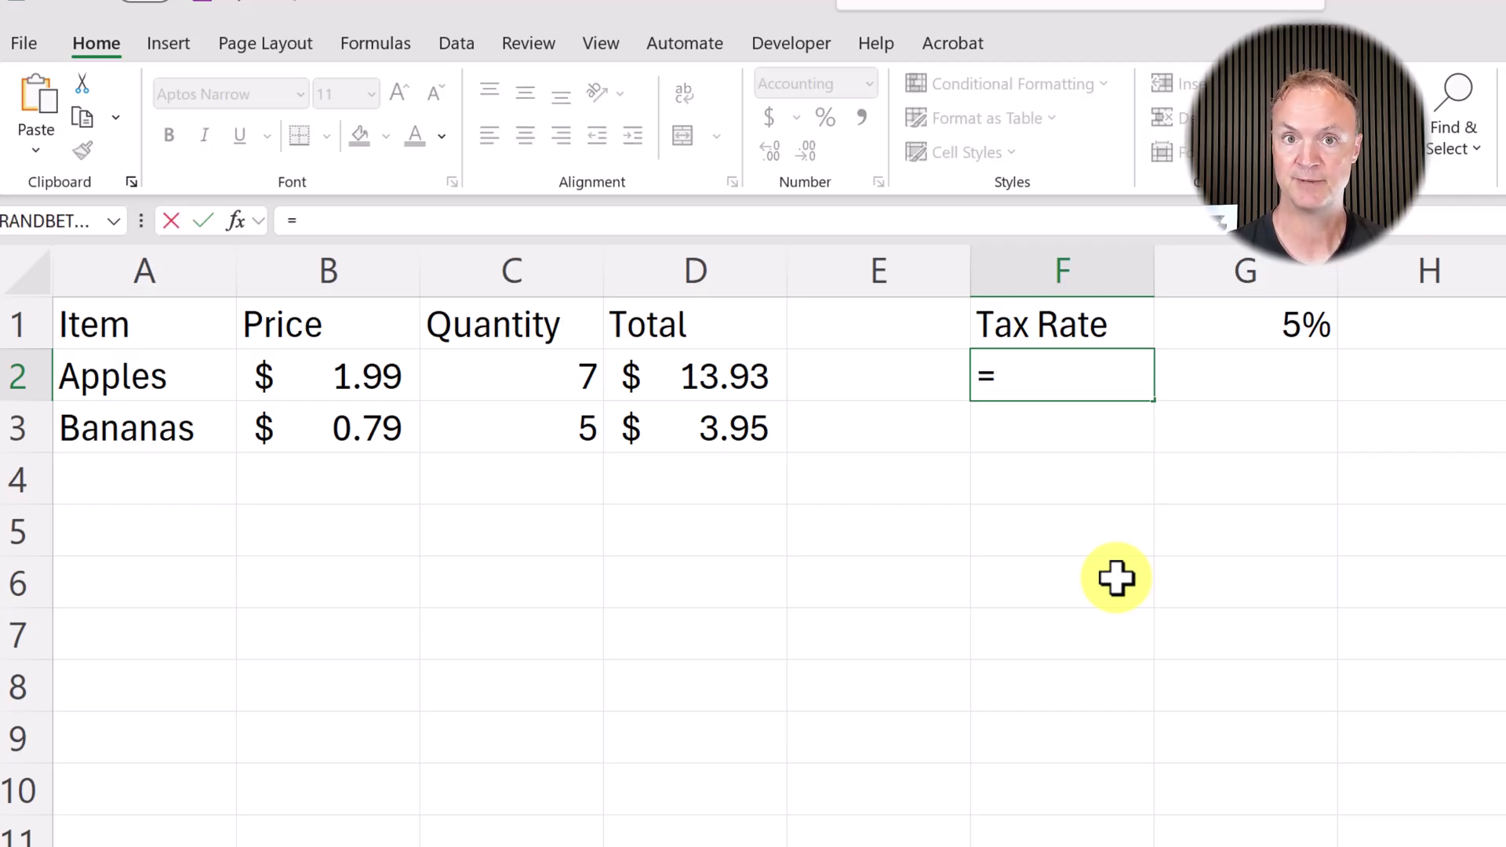
click(697, 376)
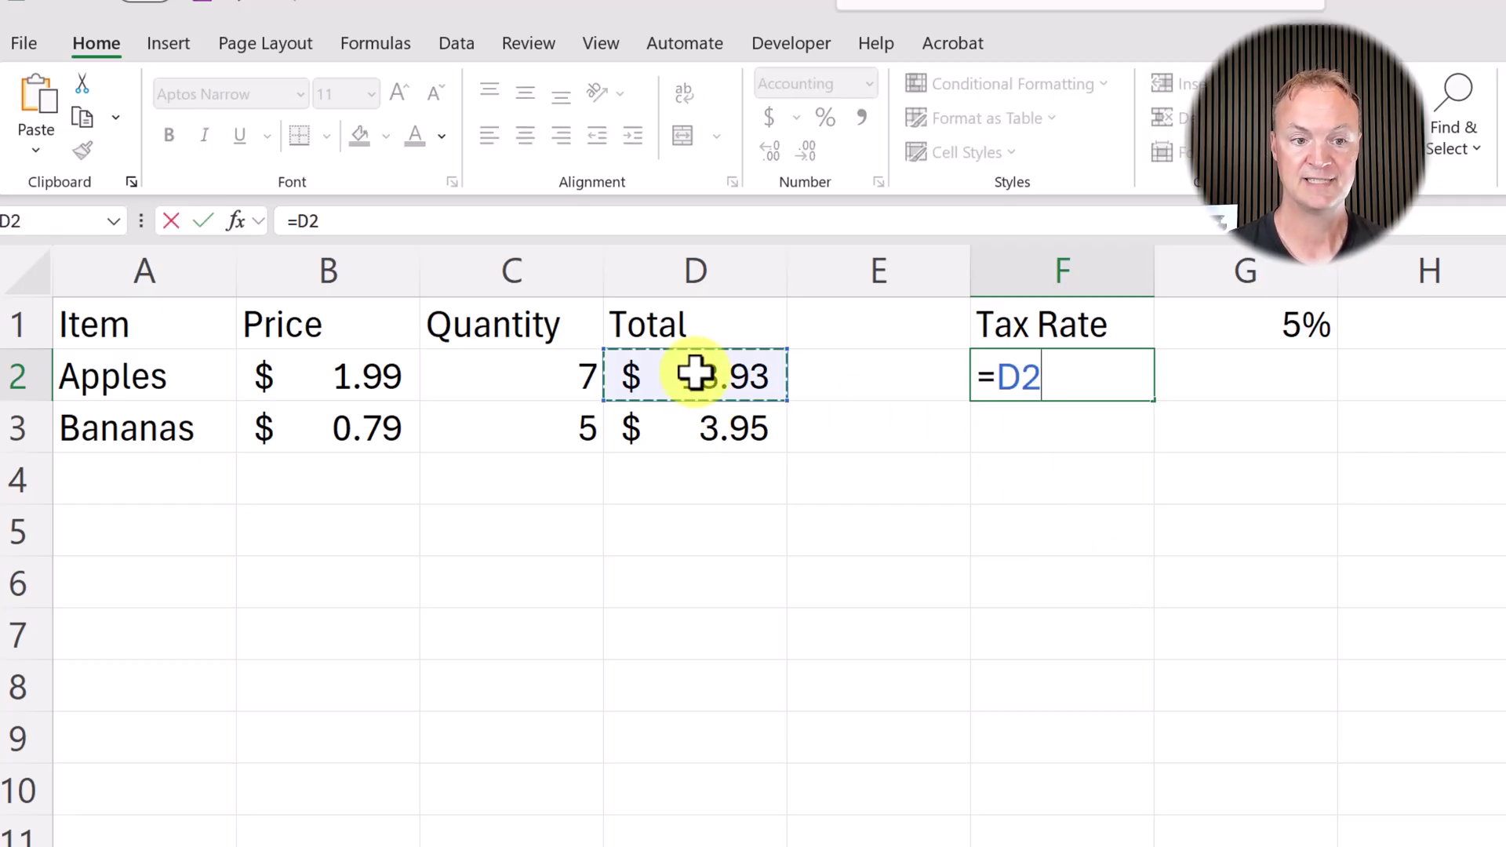
text(*)
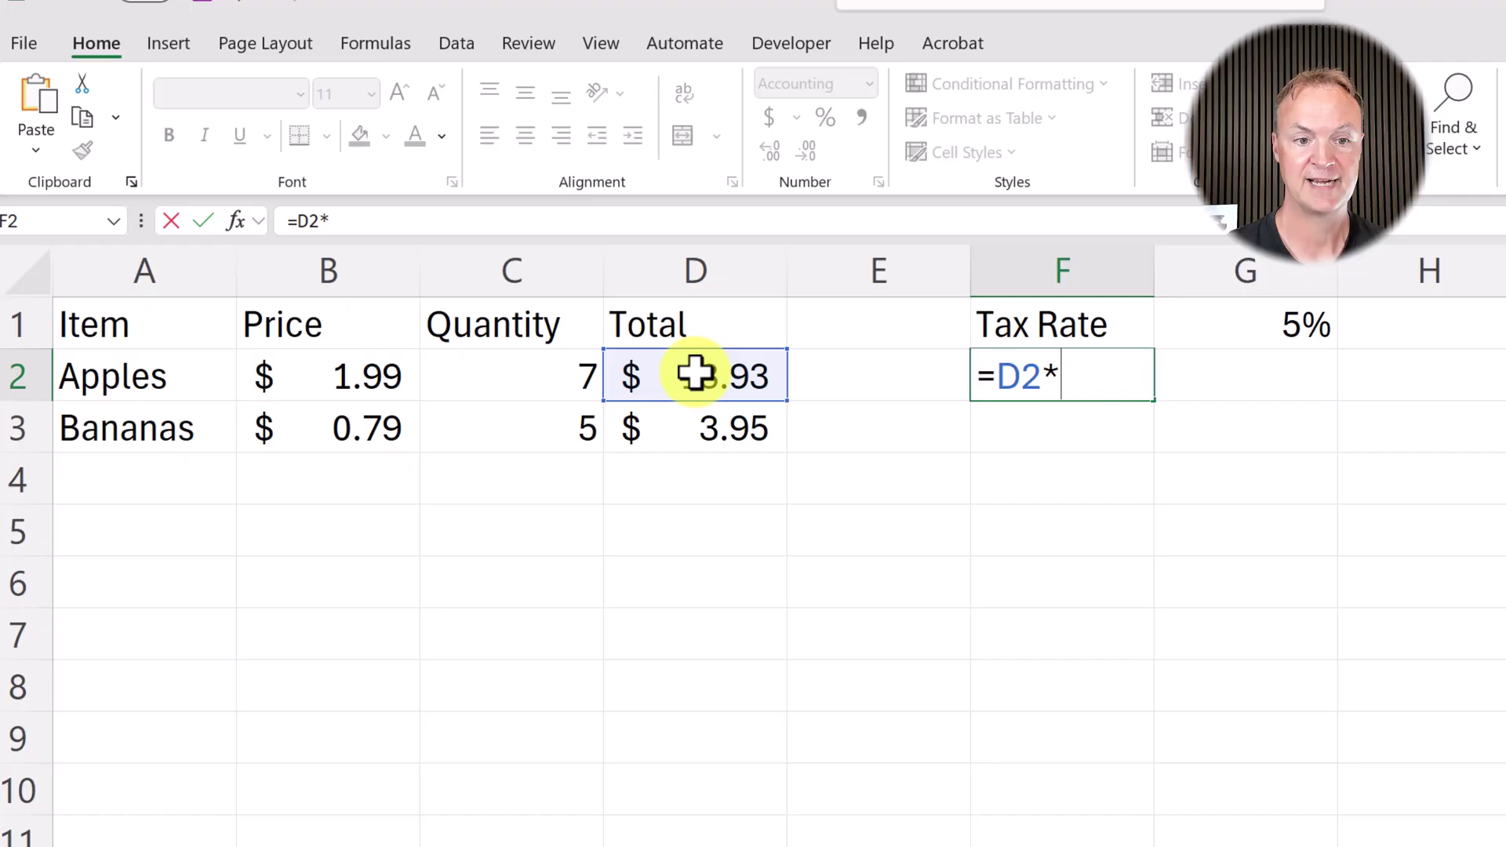
click(1225, 335)
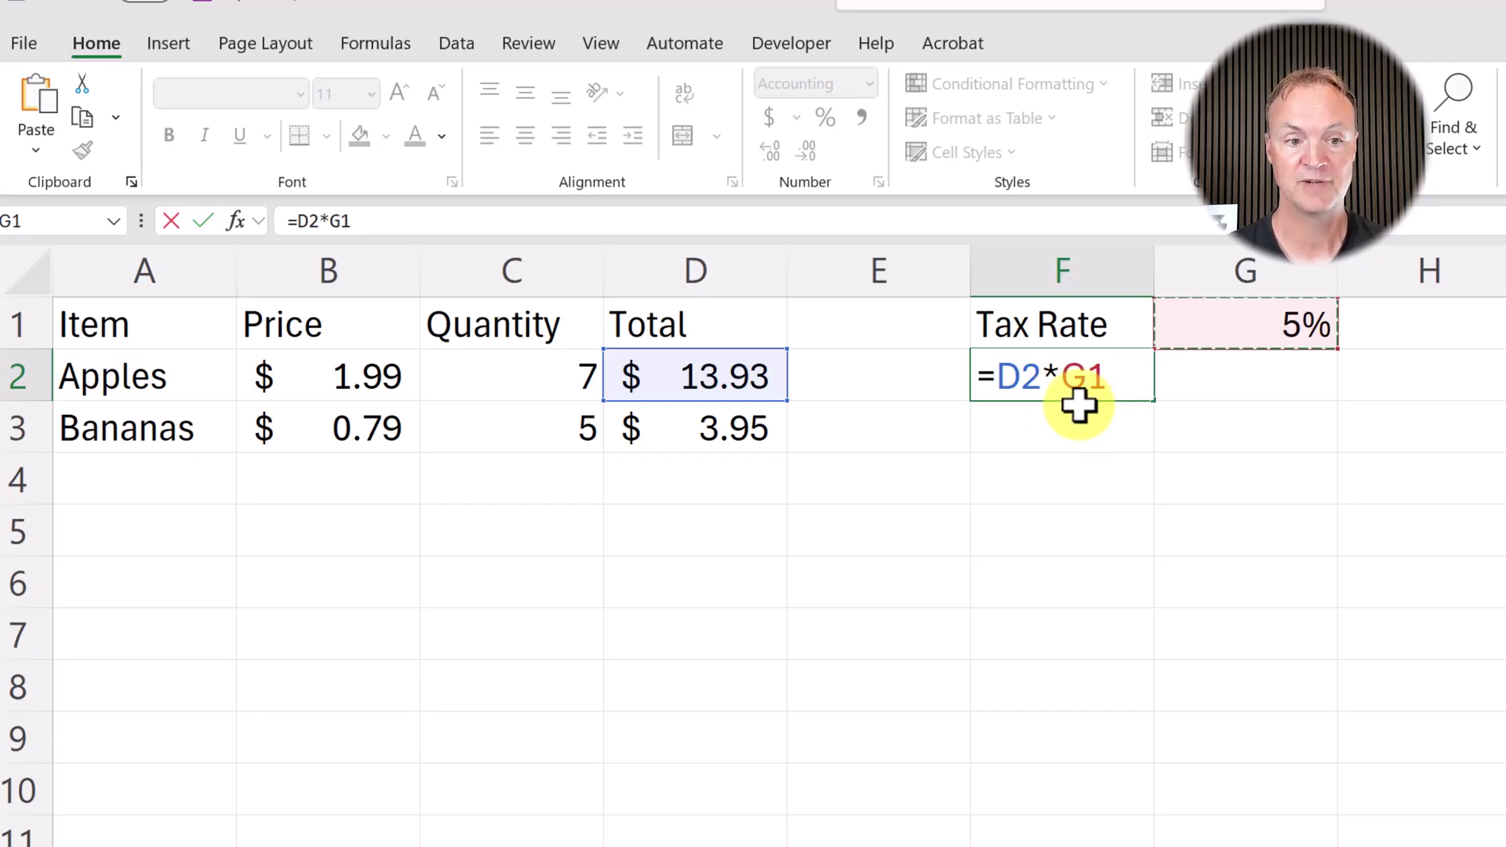
click(1084, 376)
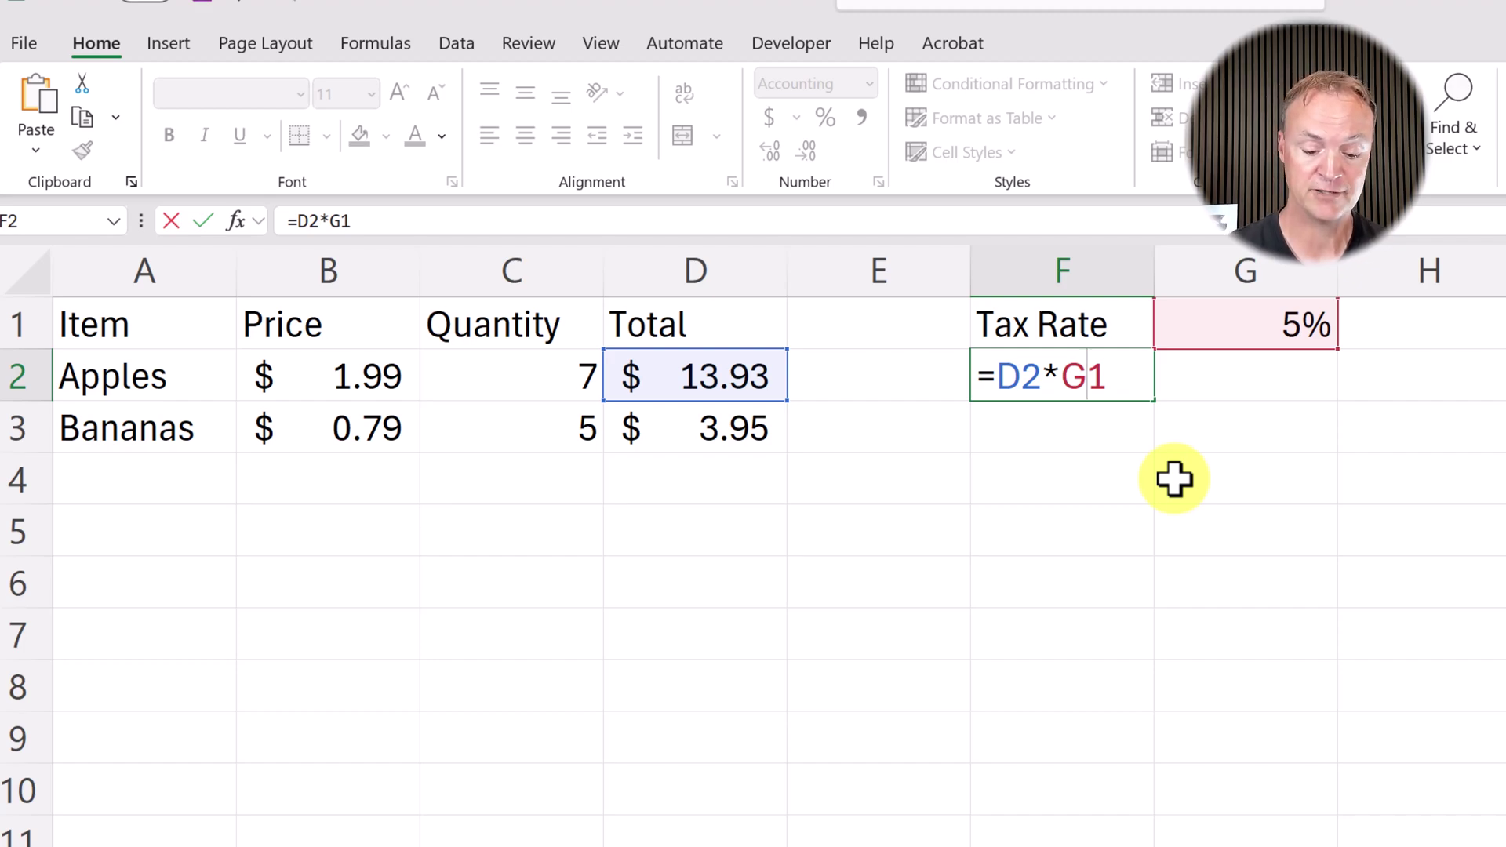
key(F4)
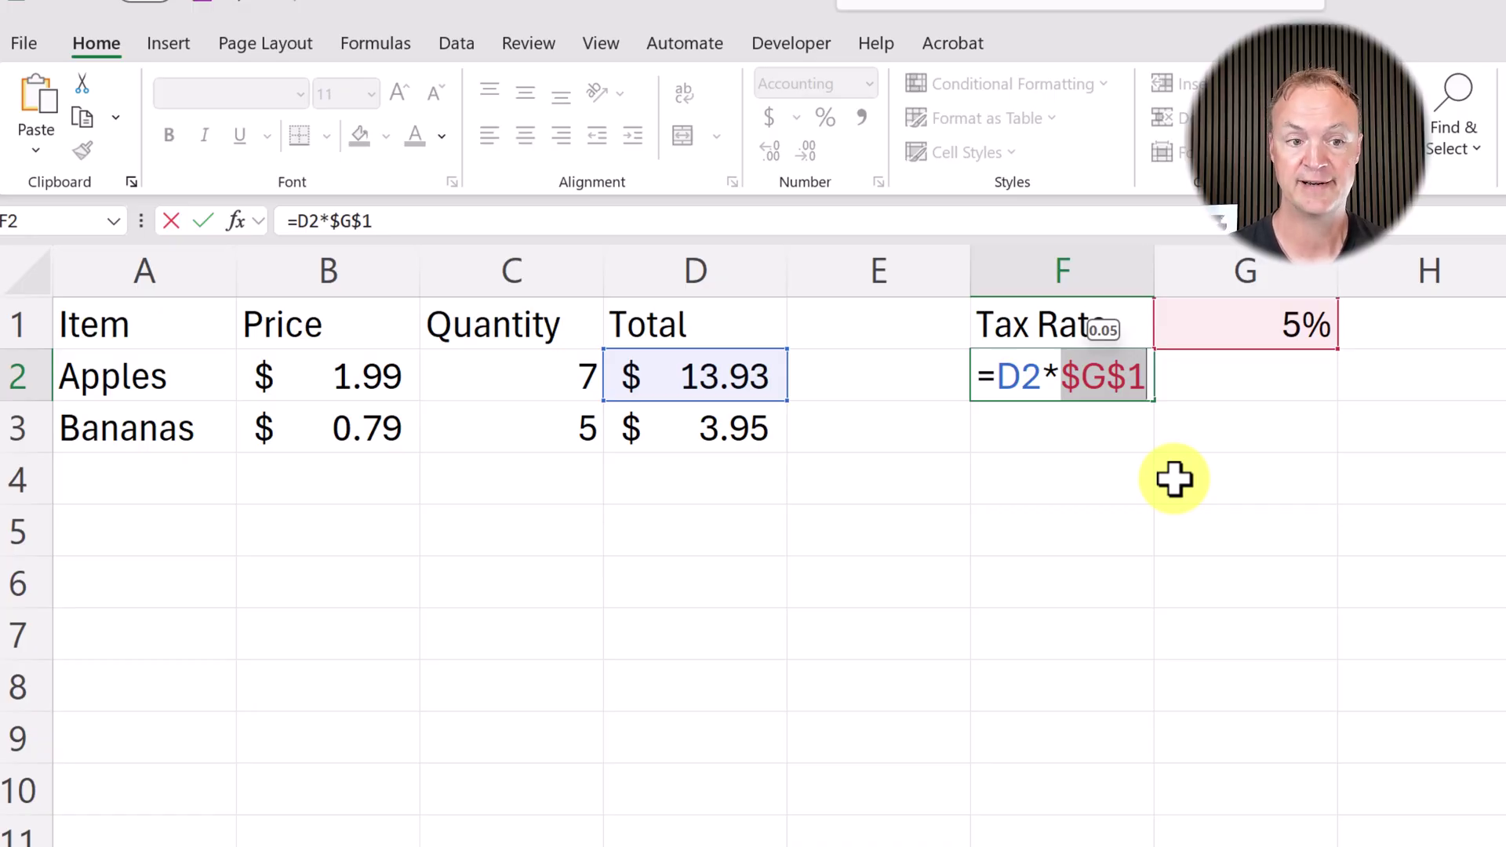
key(Return)
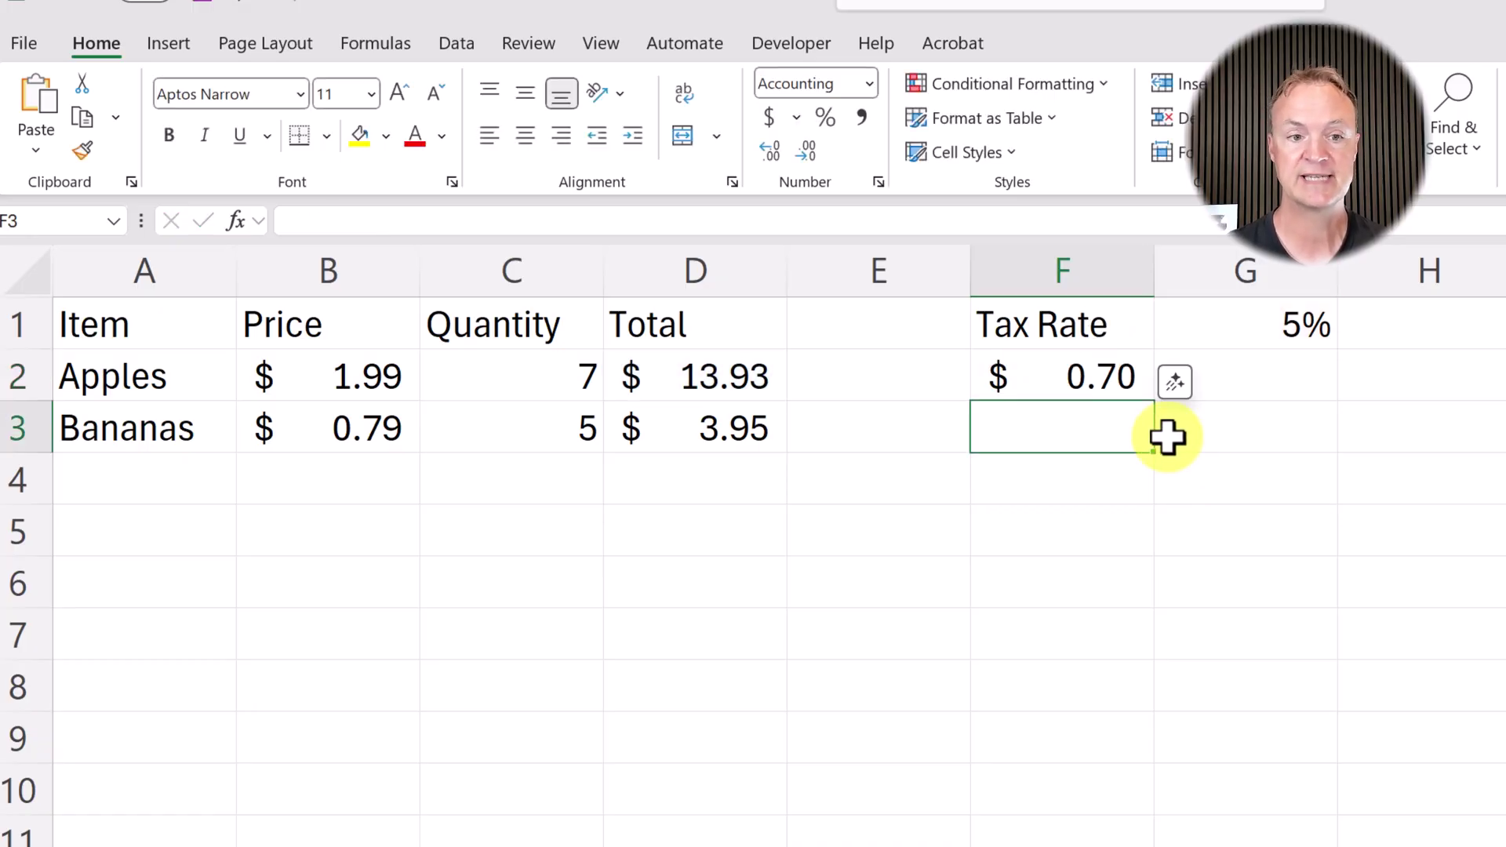
Step: Fill the locked tax formula down to F3, giving Bananas $0.20 tax
click(1095, 377)
drag(1154, 403, 1154, 454)
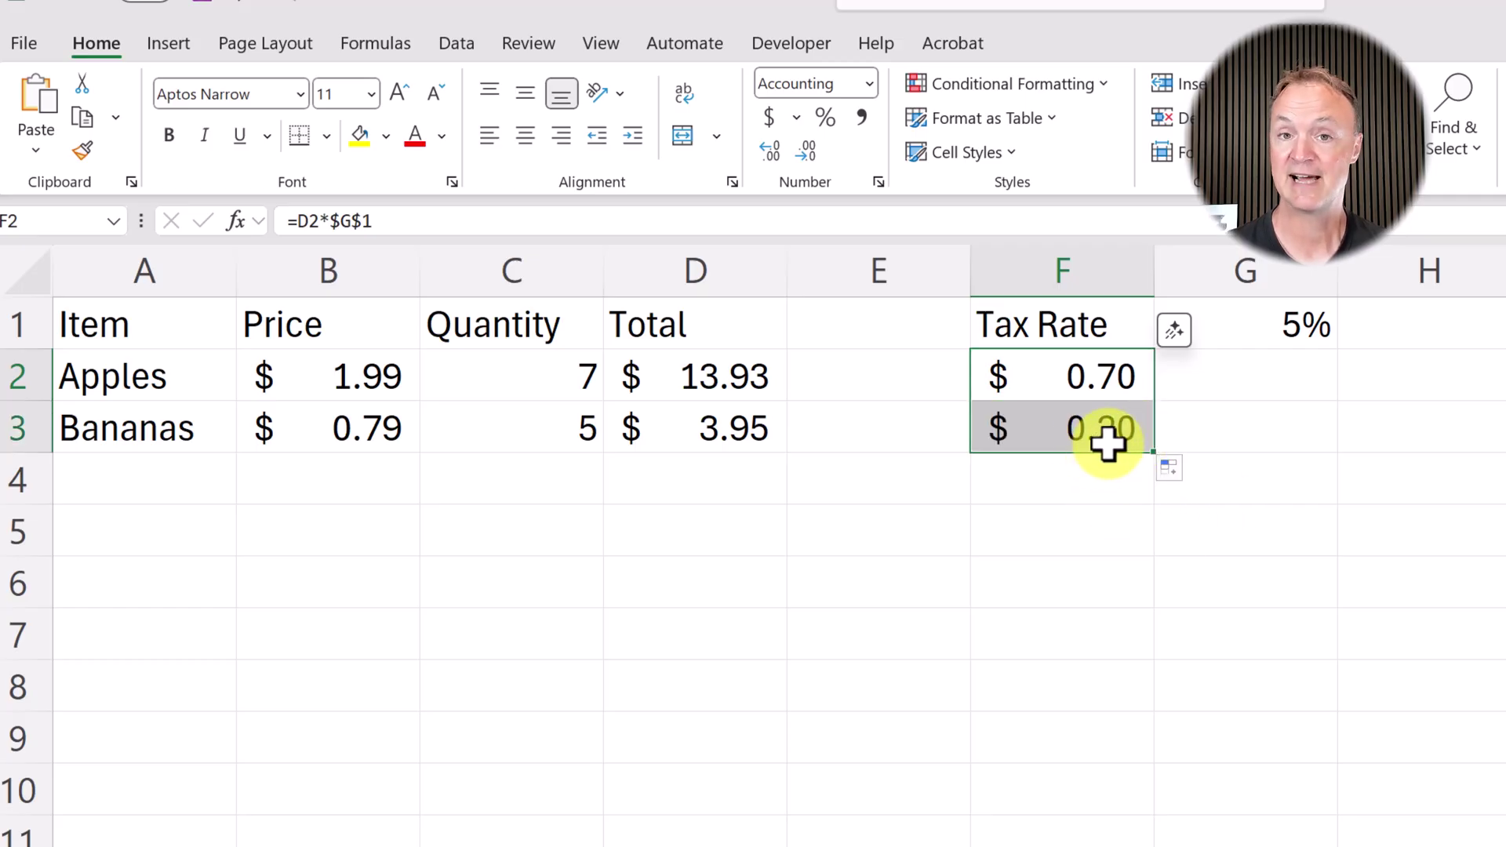
double_click(1103, 438)
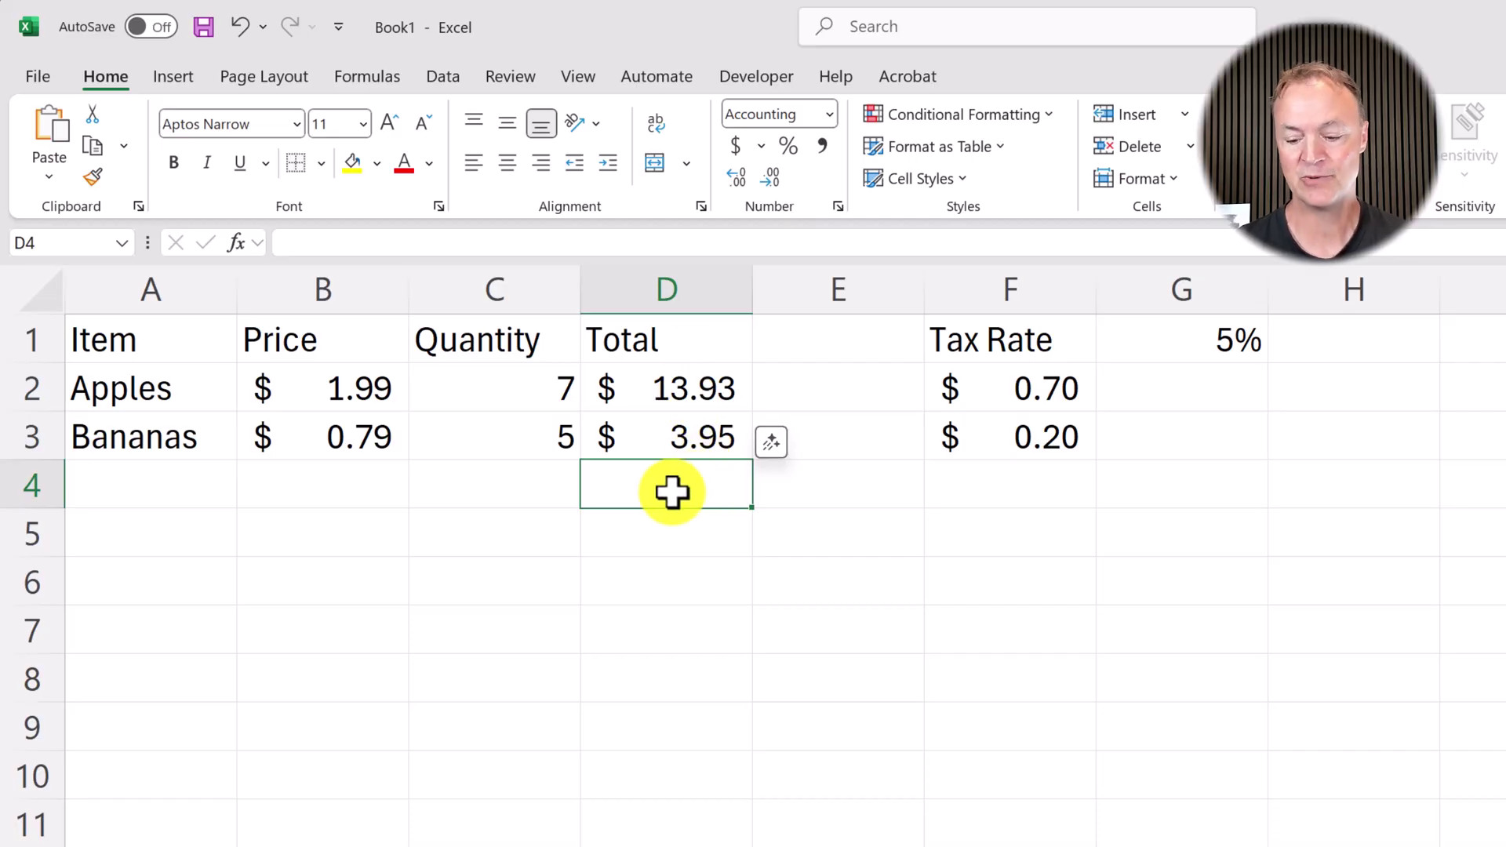
text(=)
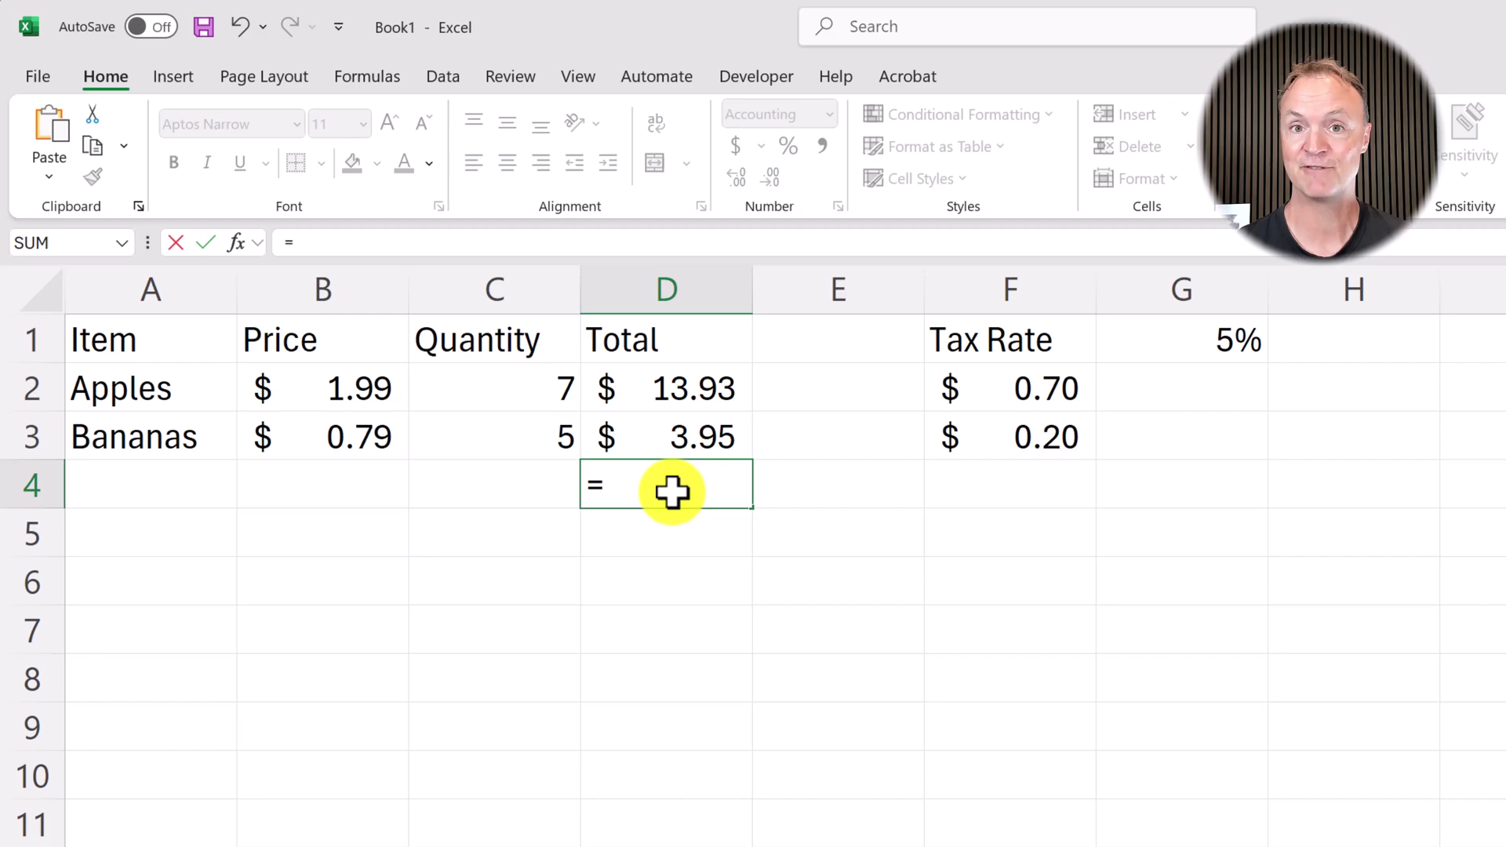
click(693, 394)
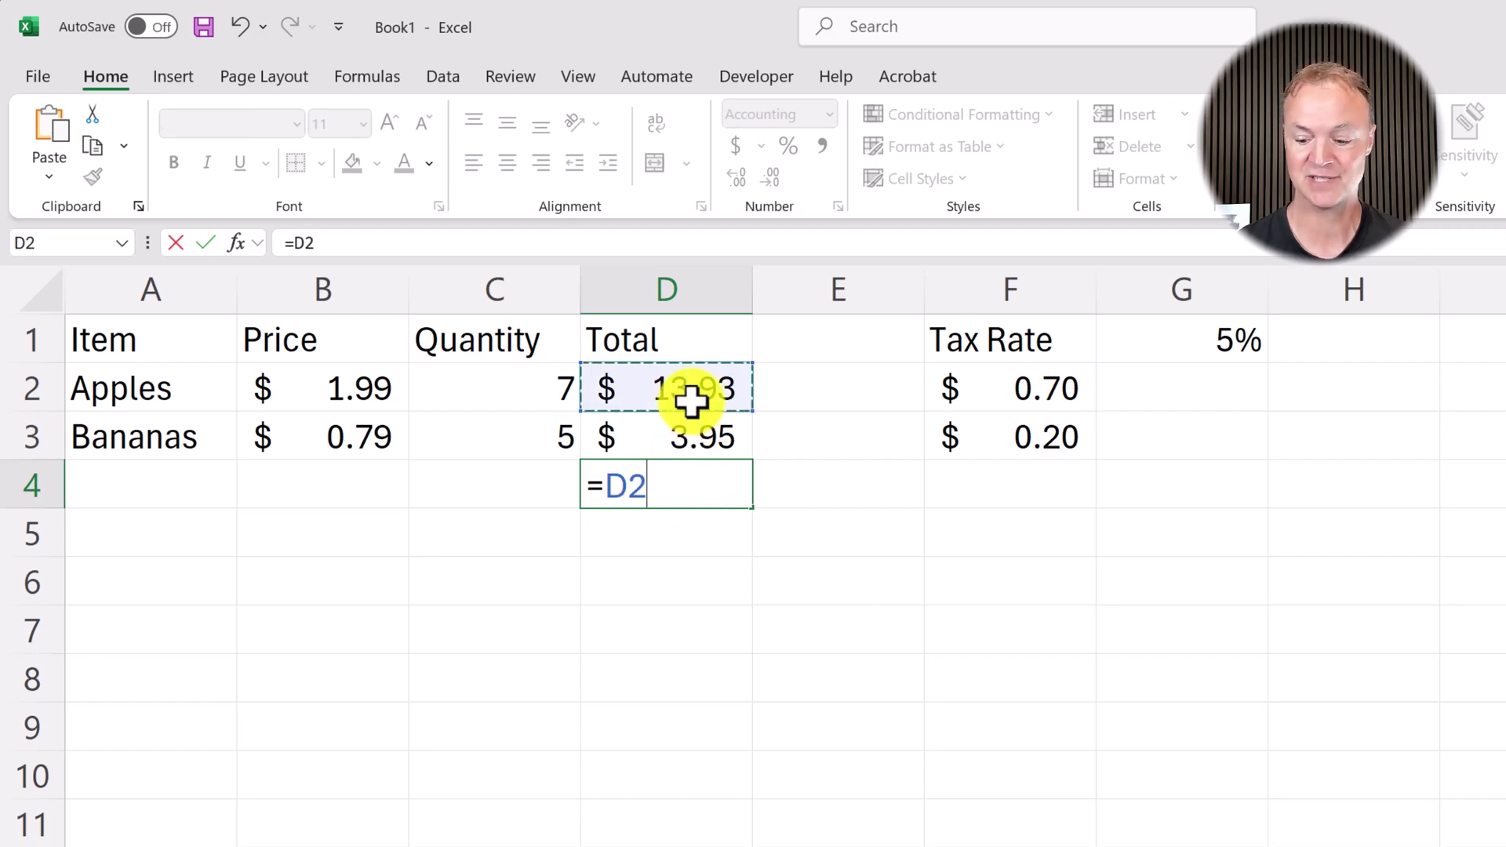
text(+)
click(688, 435)
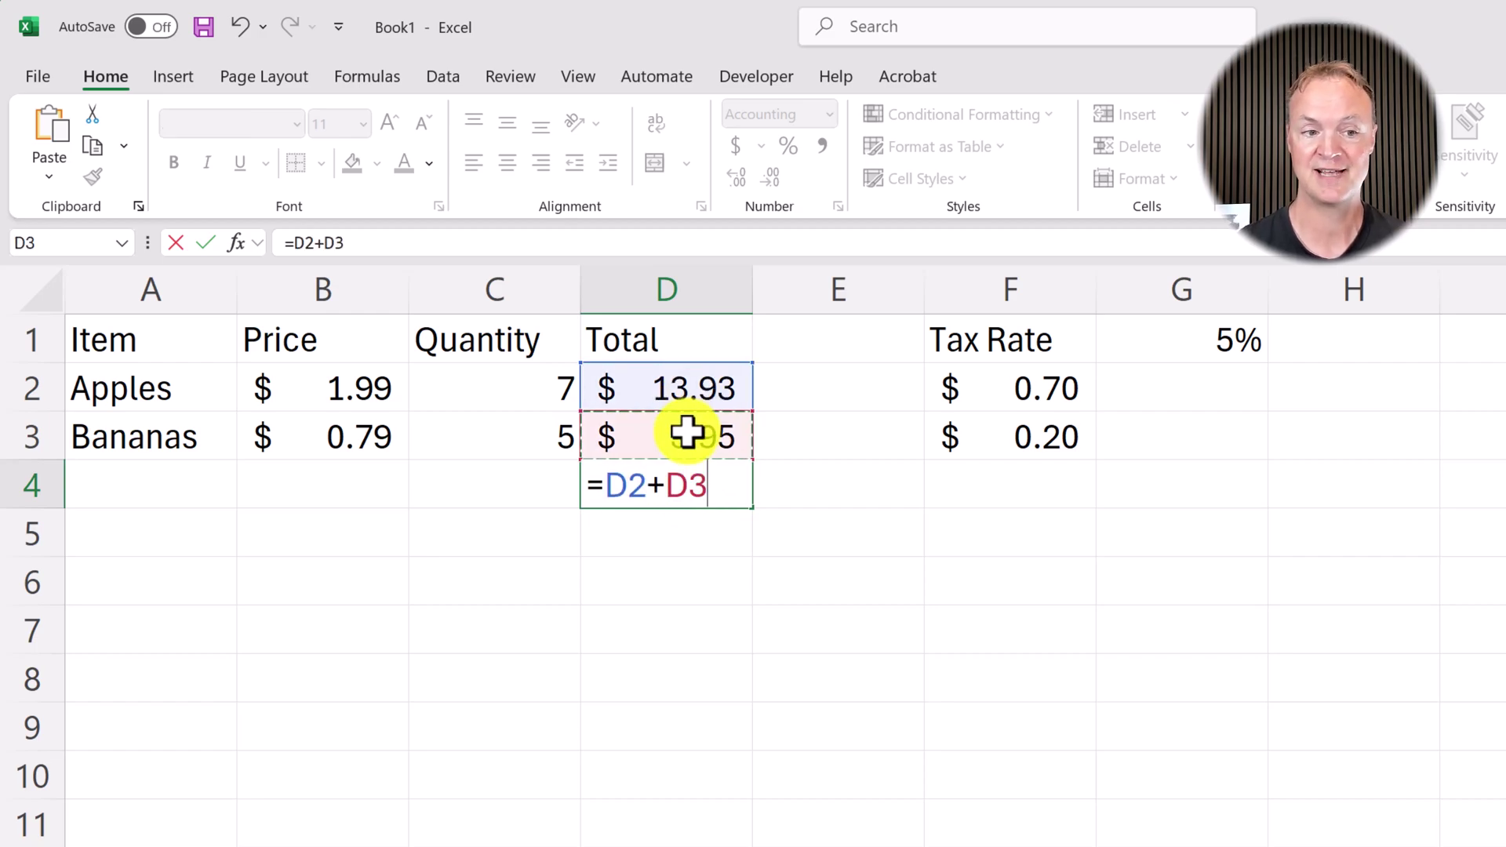
key(Return)
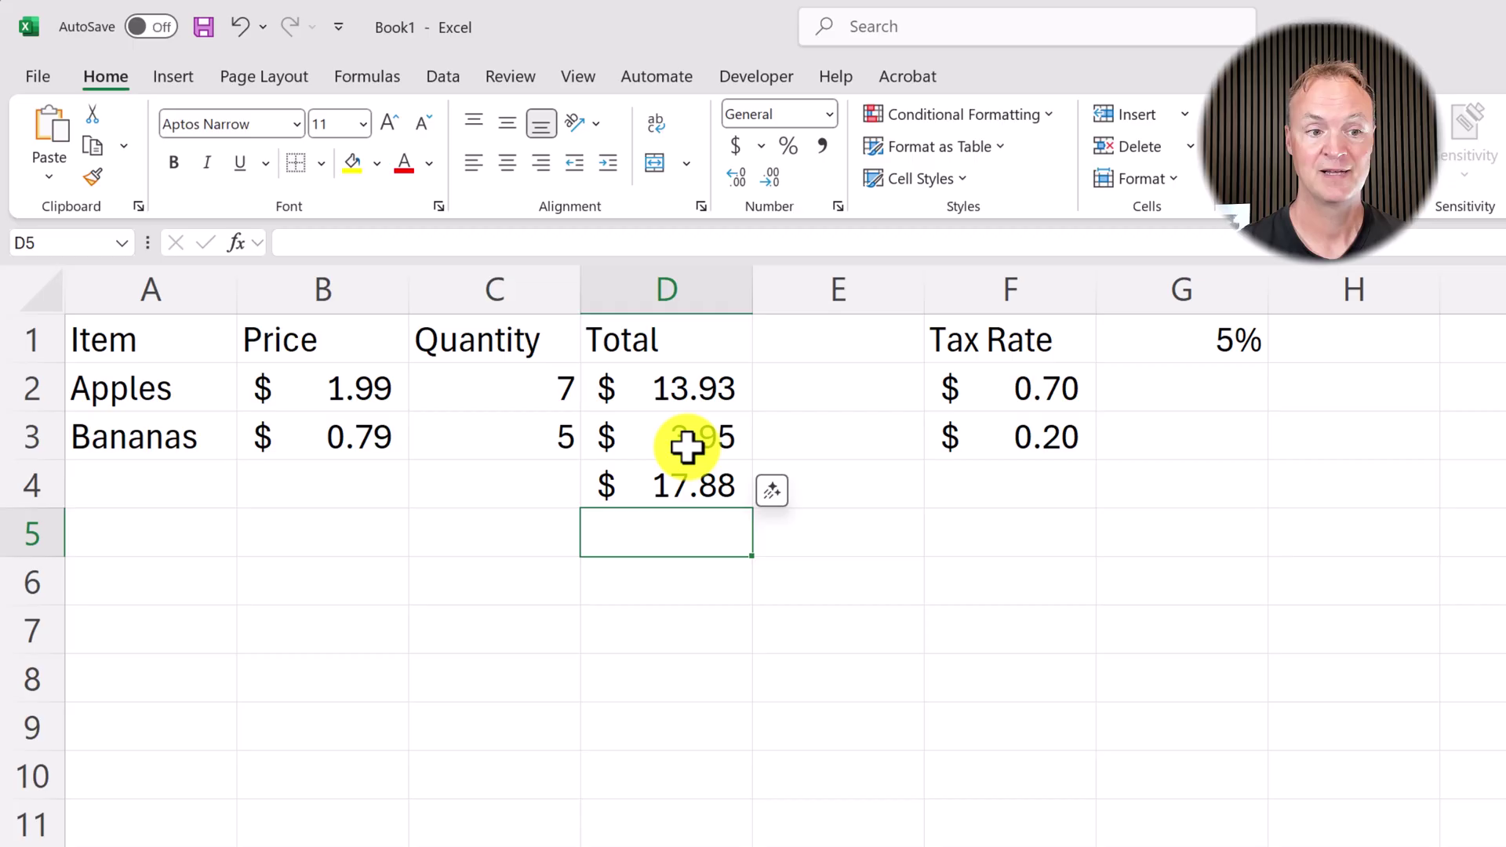
click(673, 485)
key(Delete)
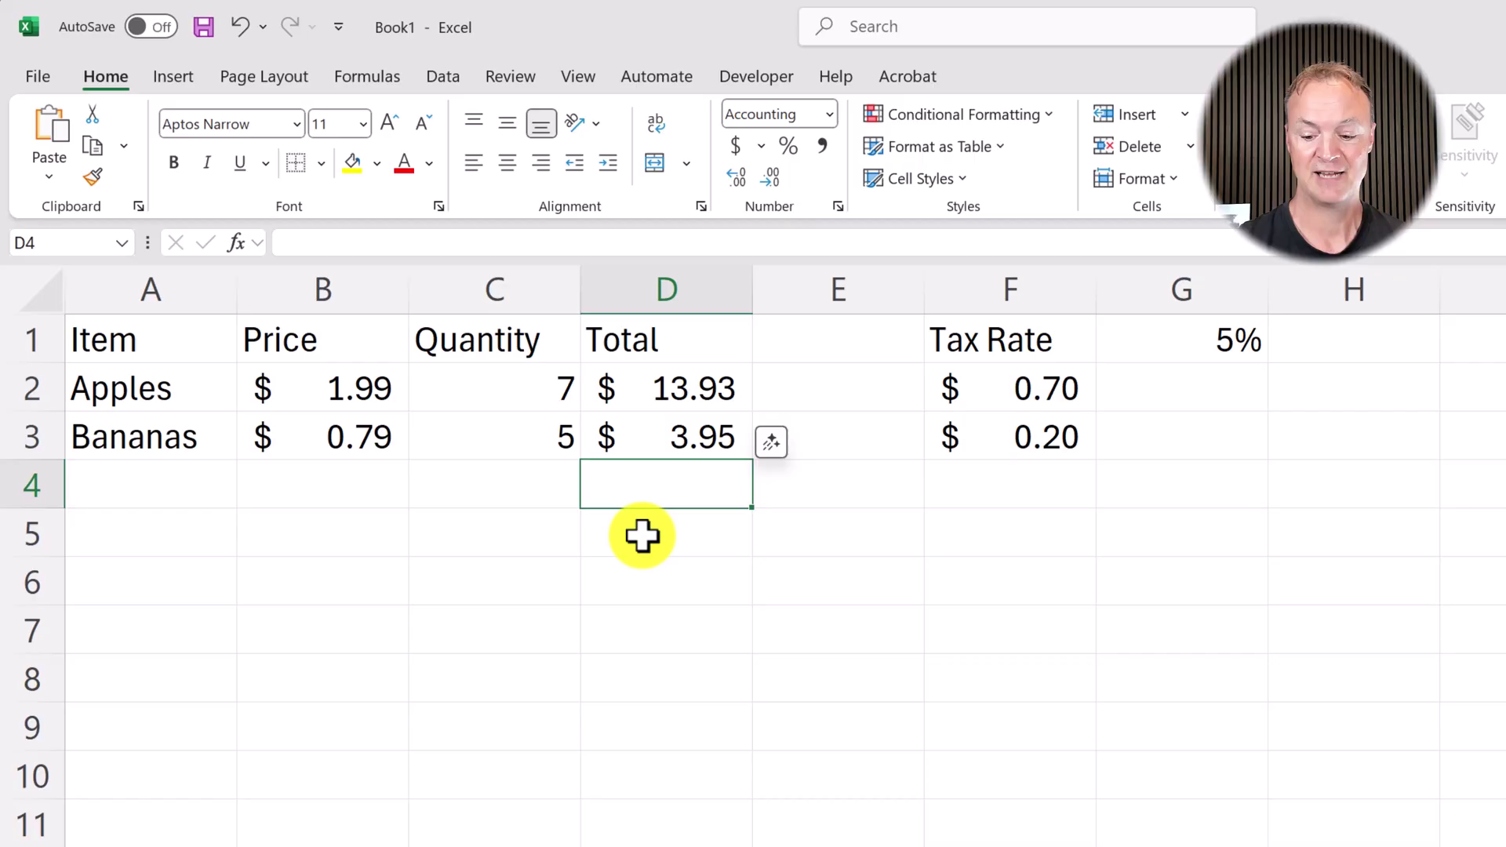
text(=)
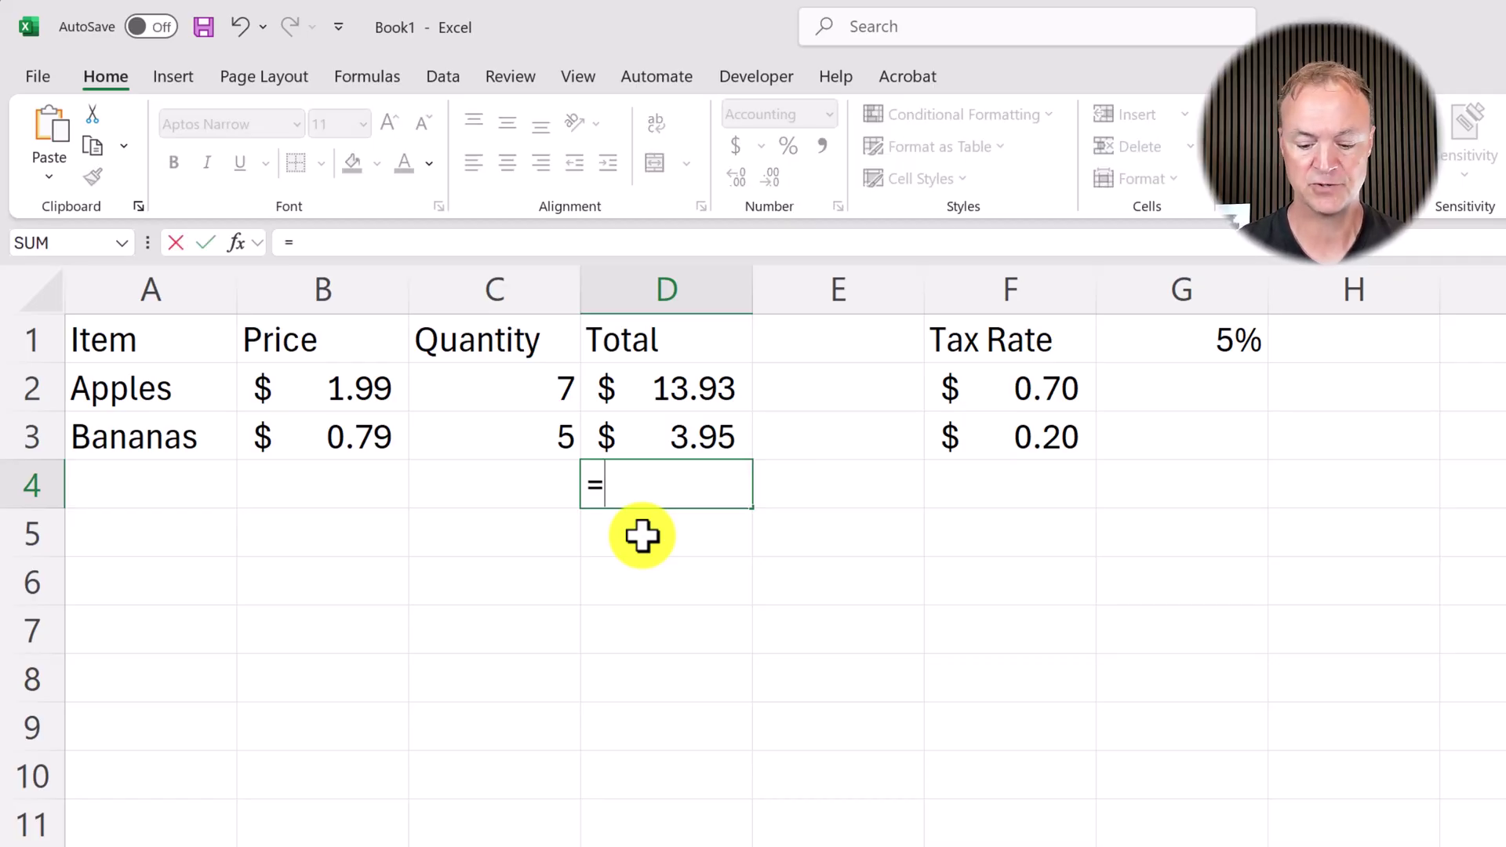
text(sum)
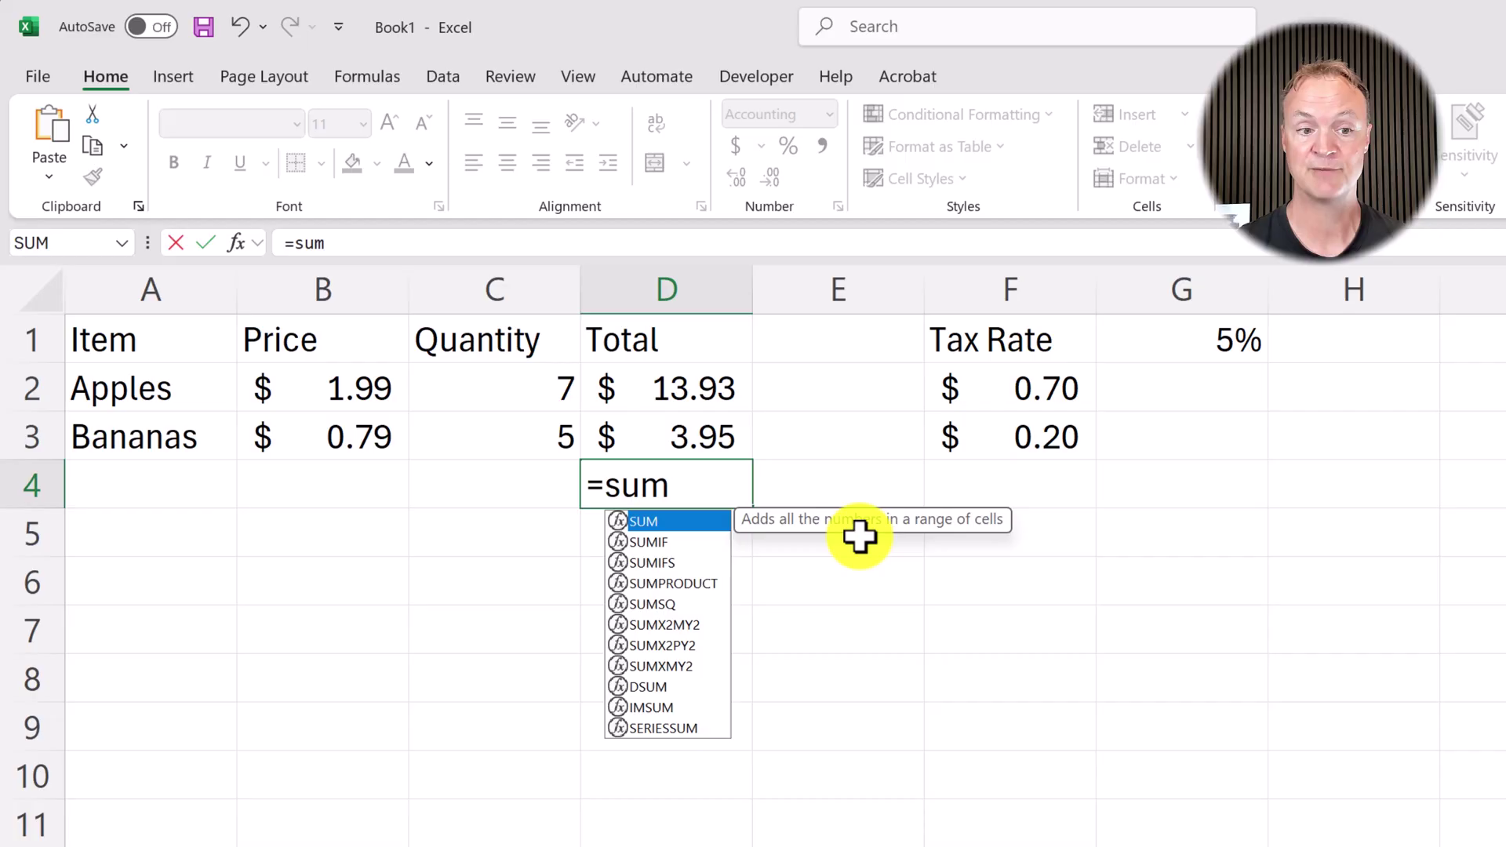
double_click(643, 520)
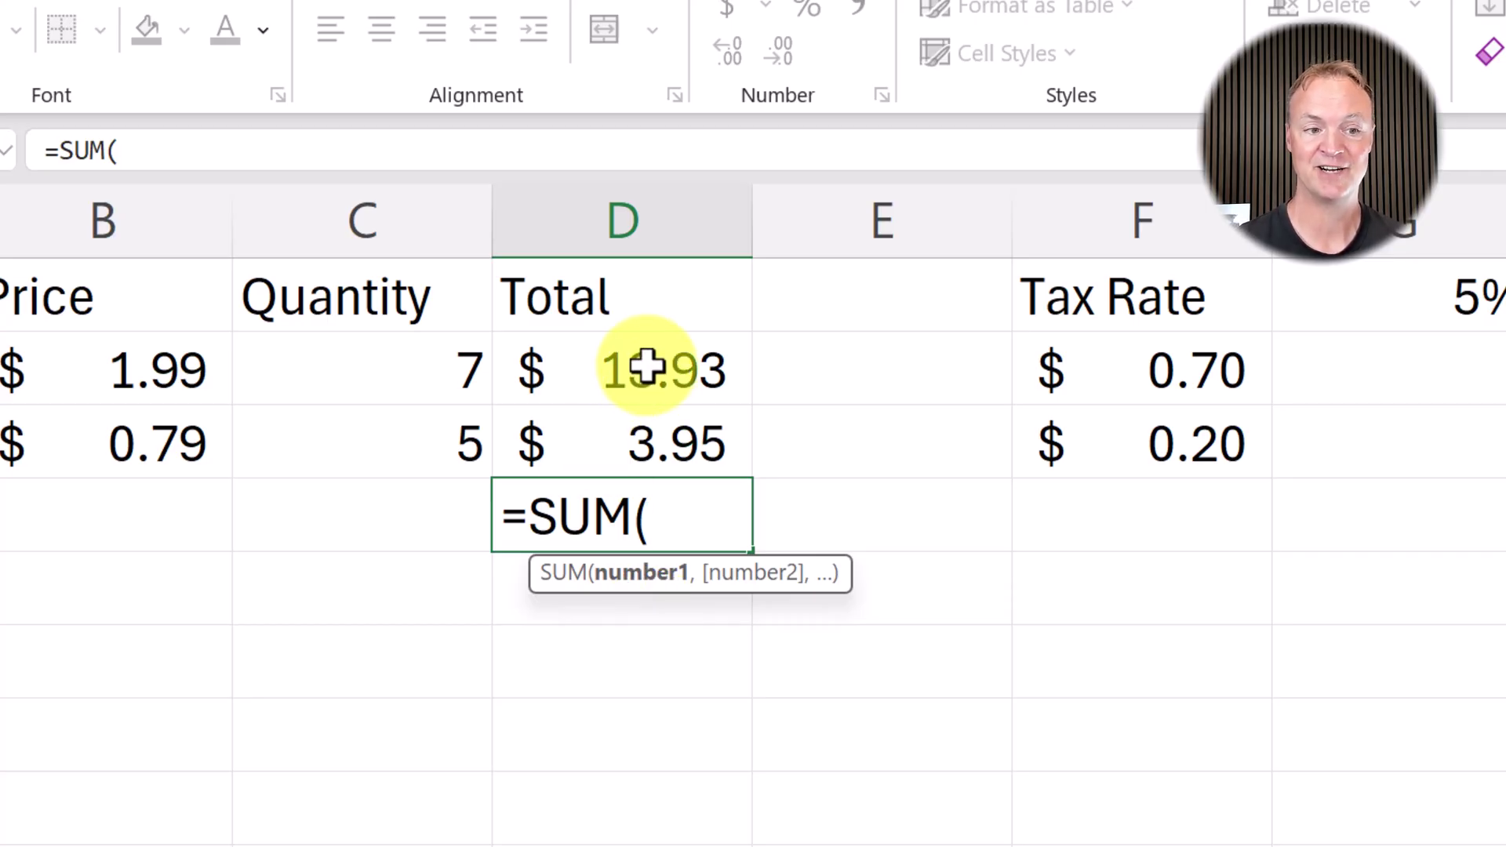
drag(644, 375, 643, 444)
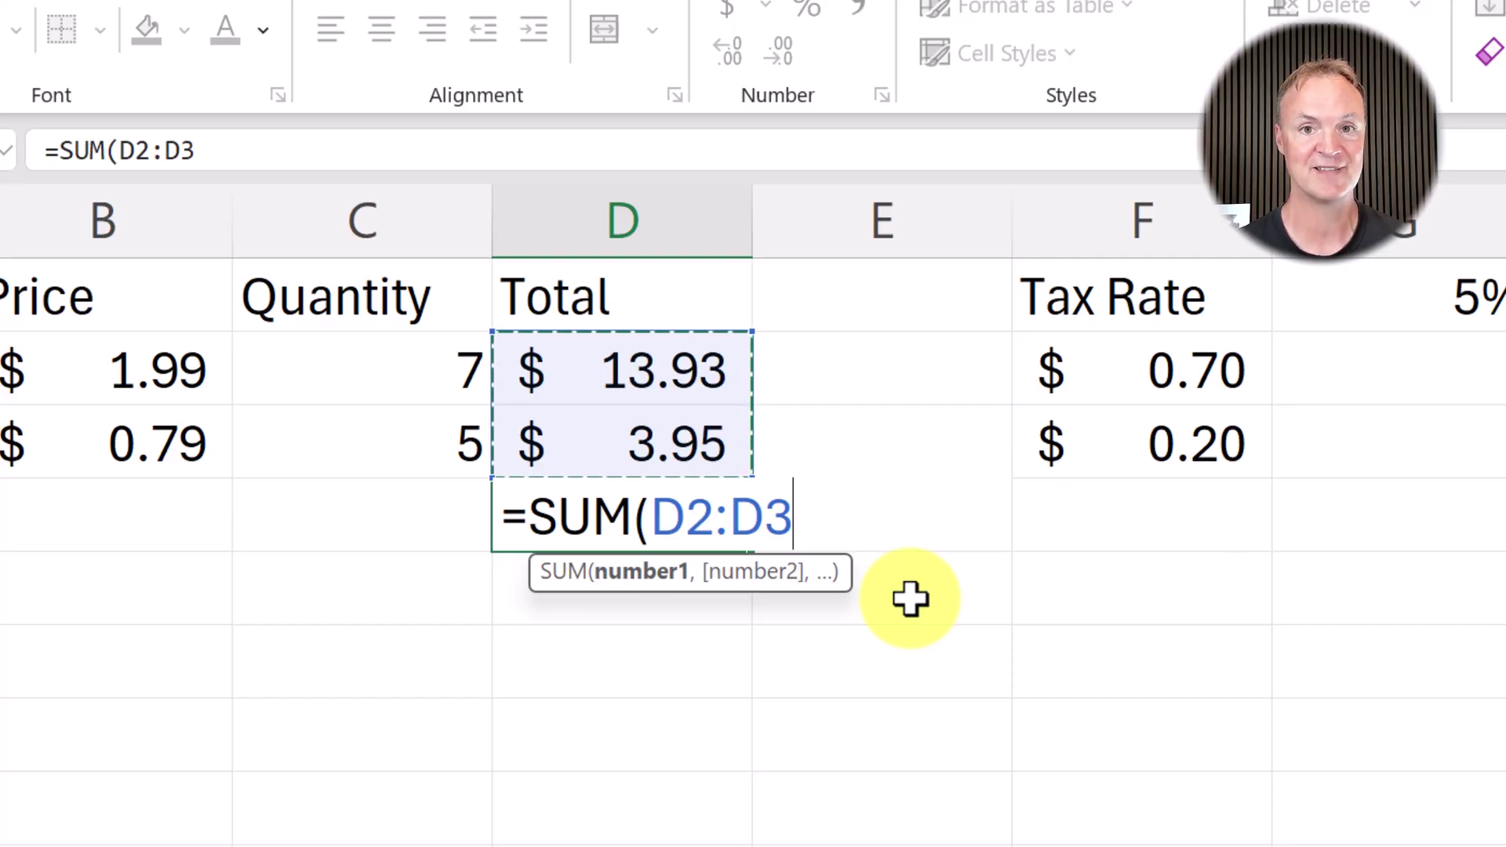
key(Return)
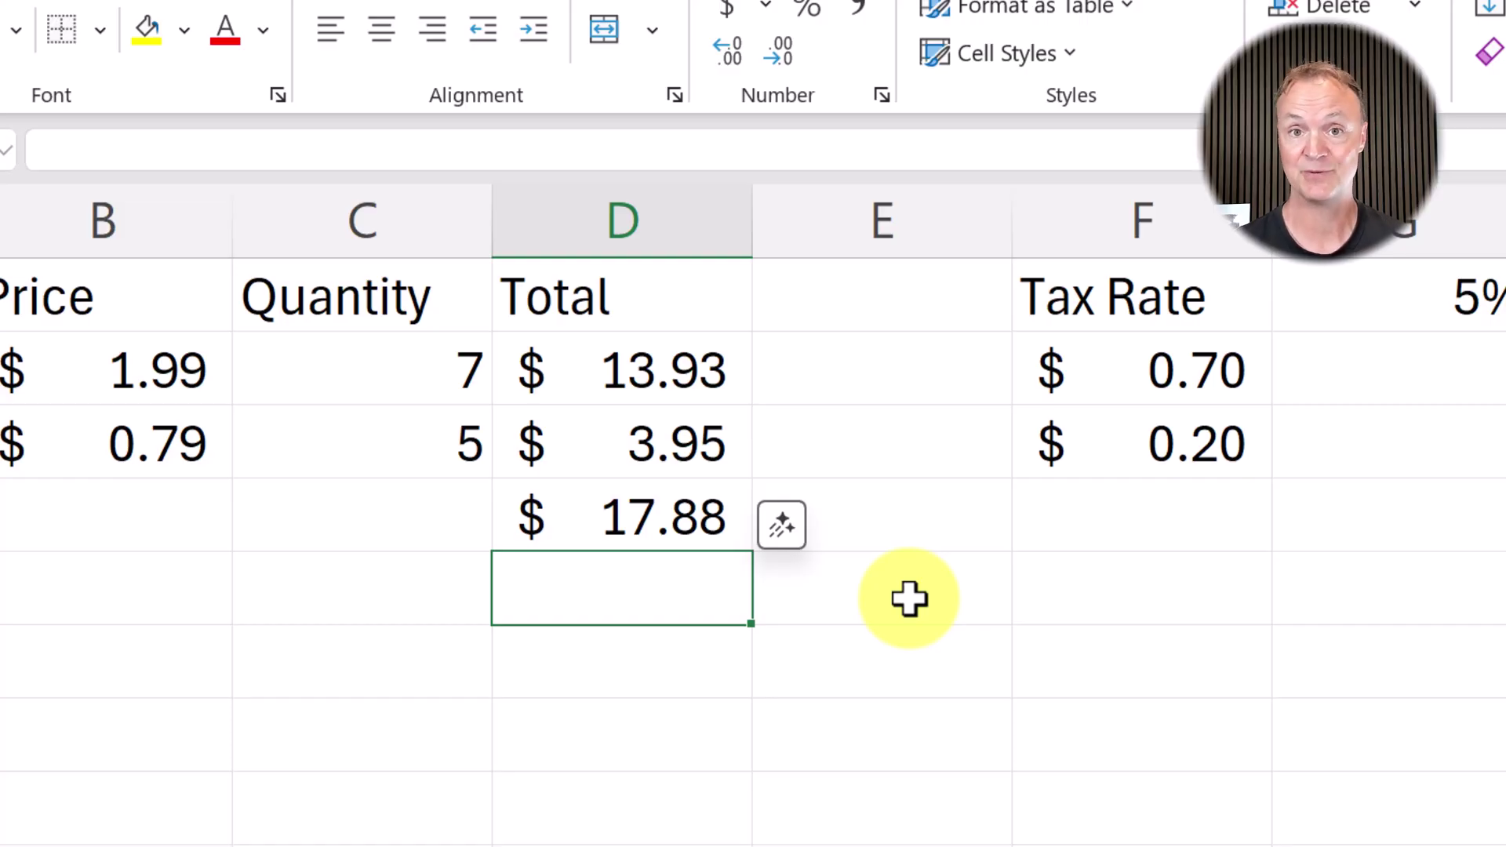
click(599, 521)
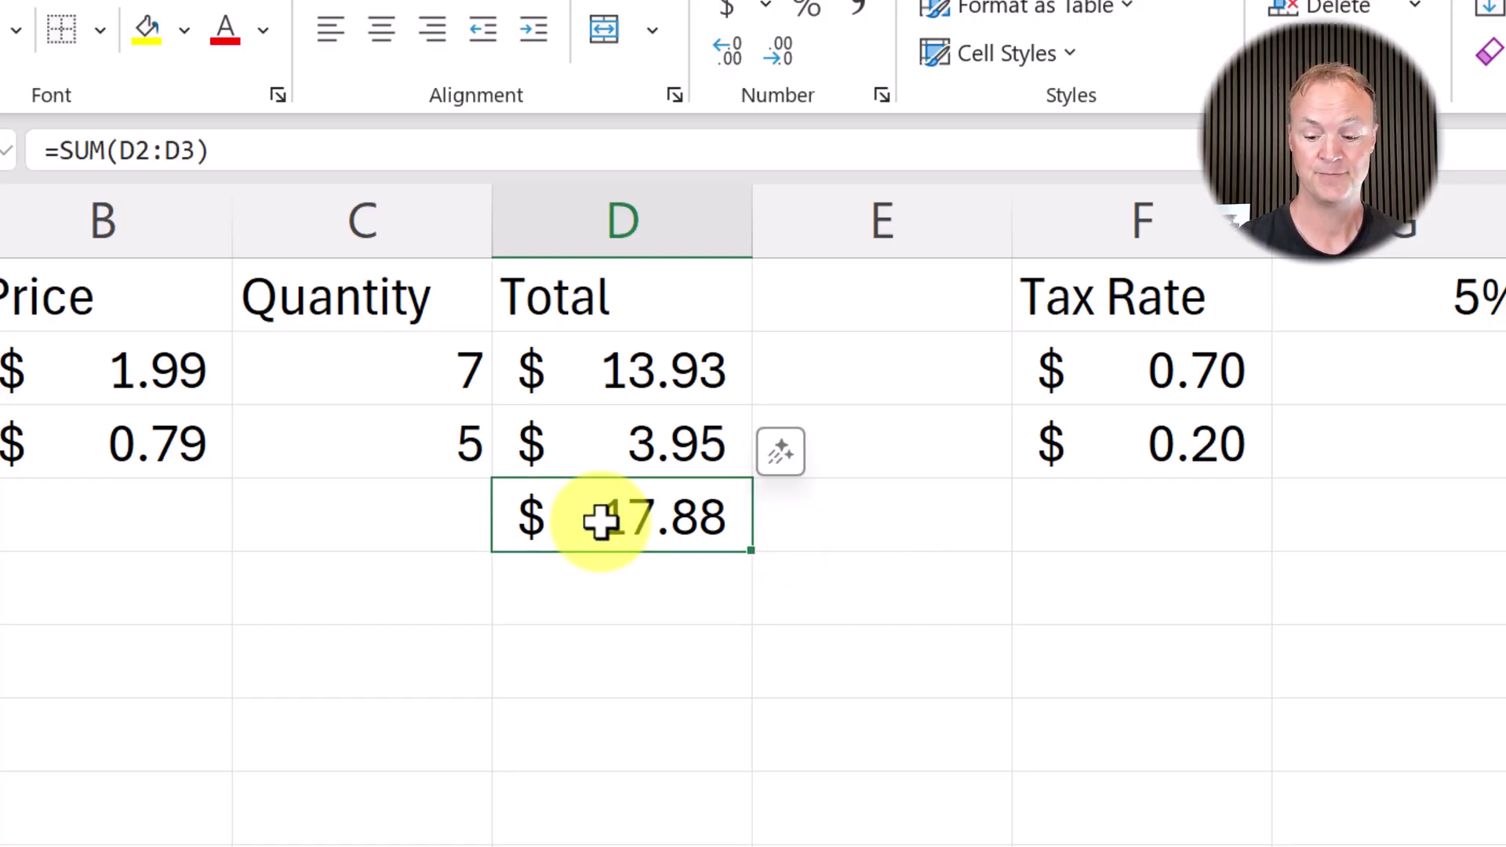
key(Delete)
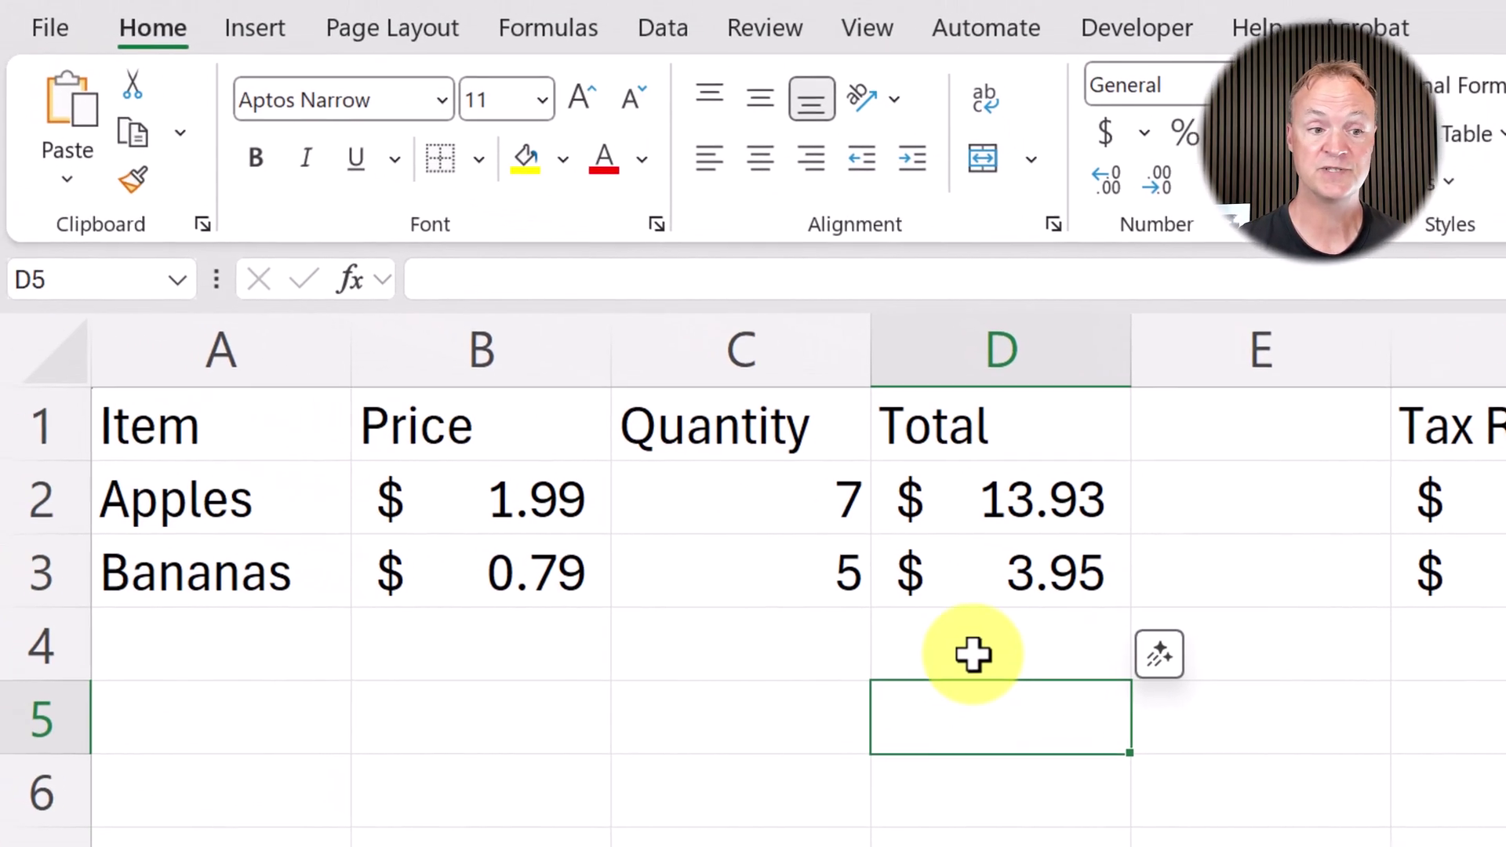
click(982, 659)
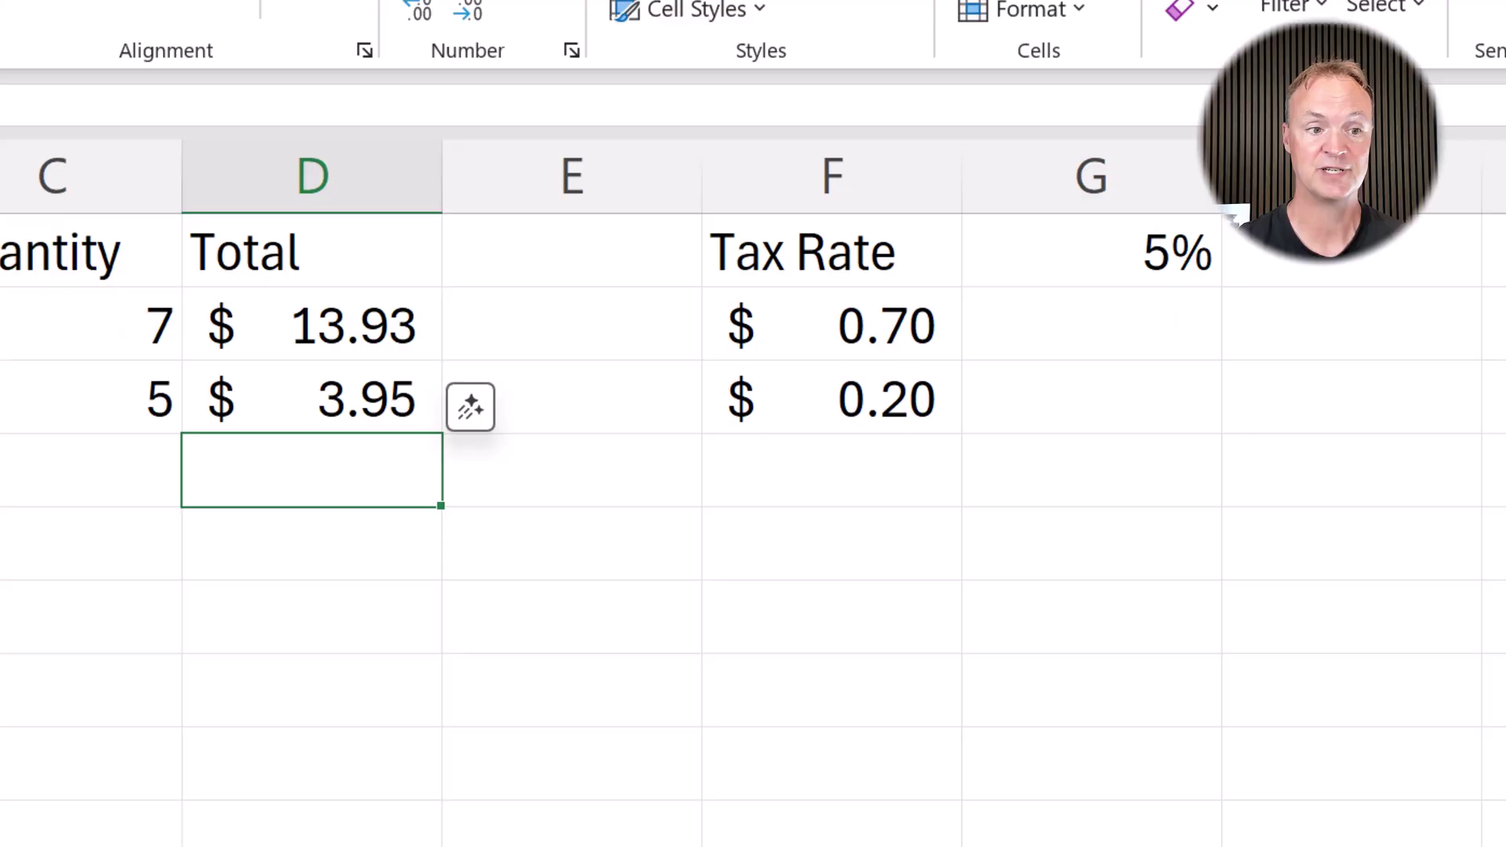
click(470, 407)
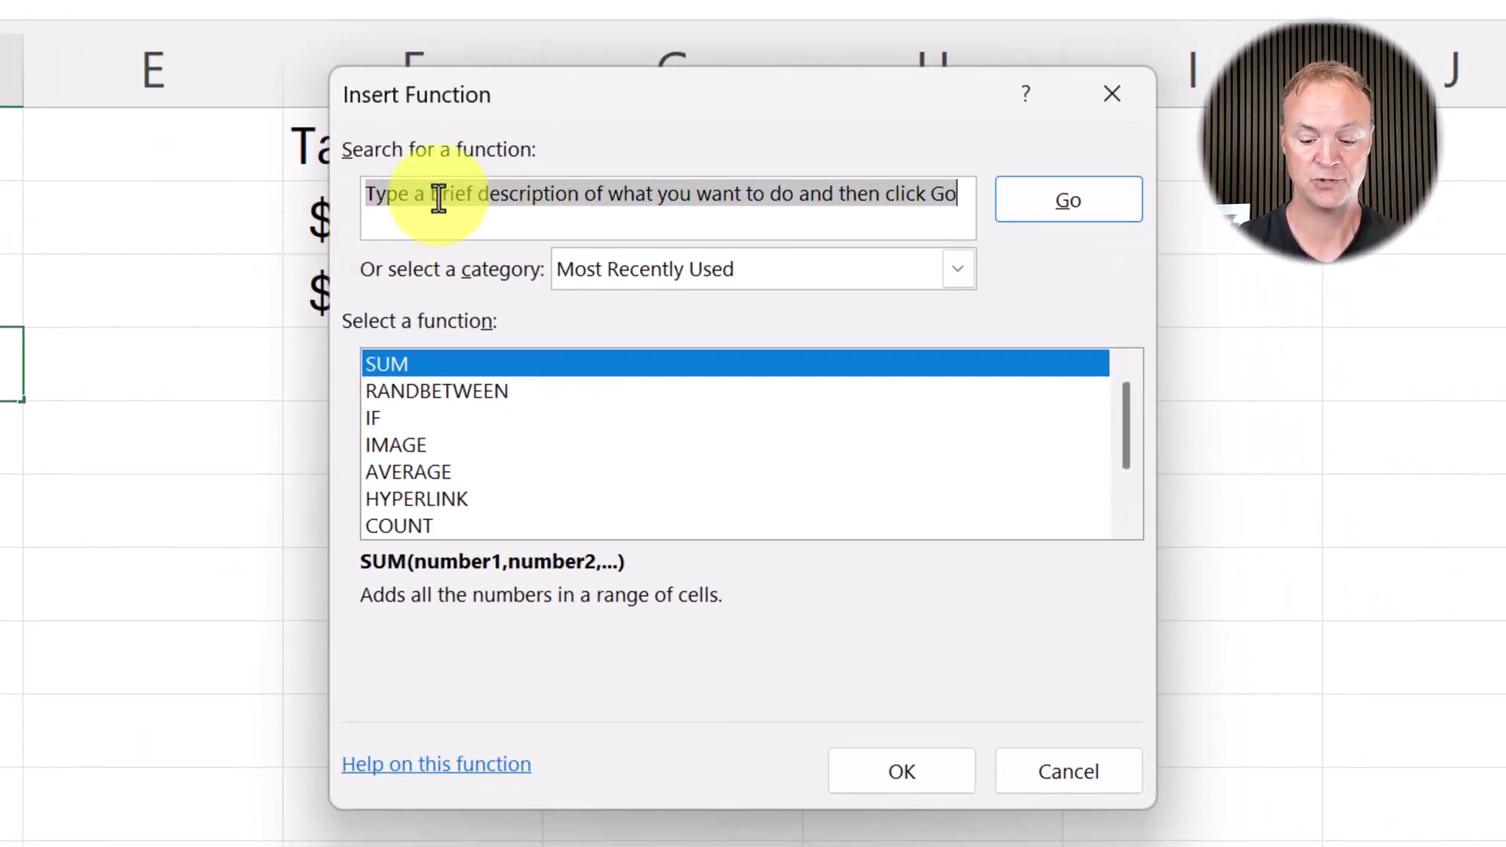
text(s)
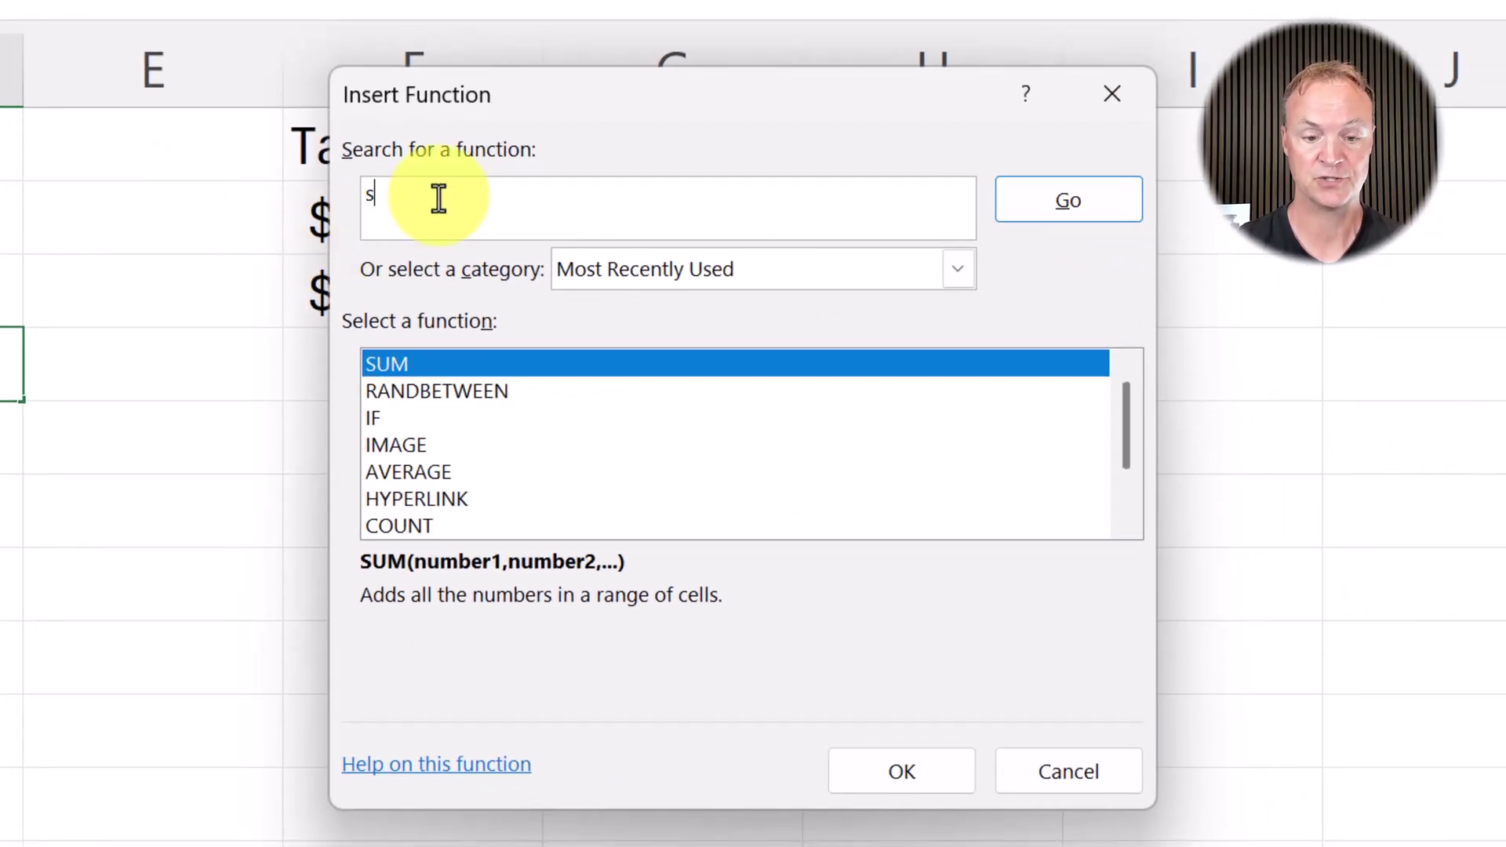
text(um)
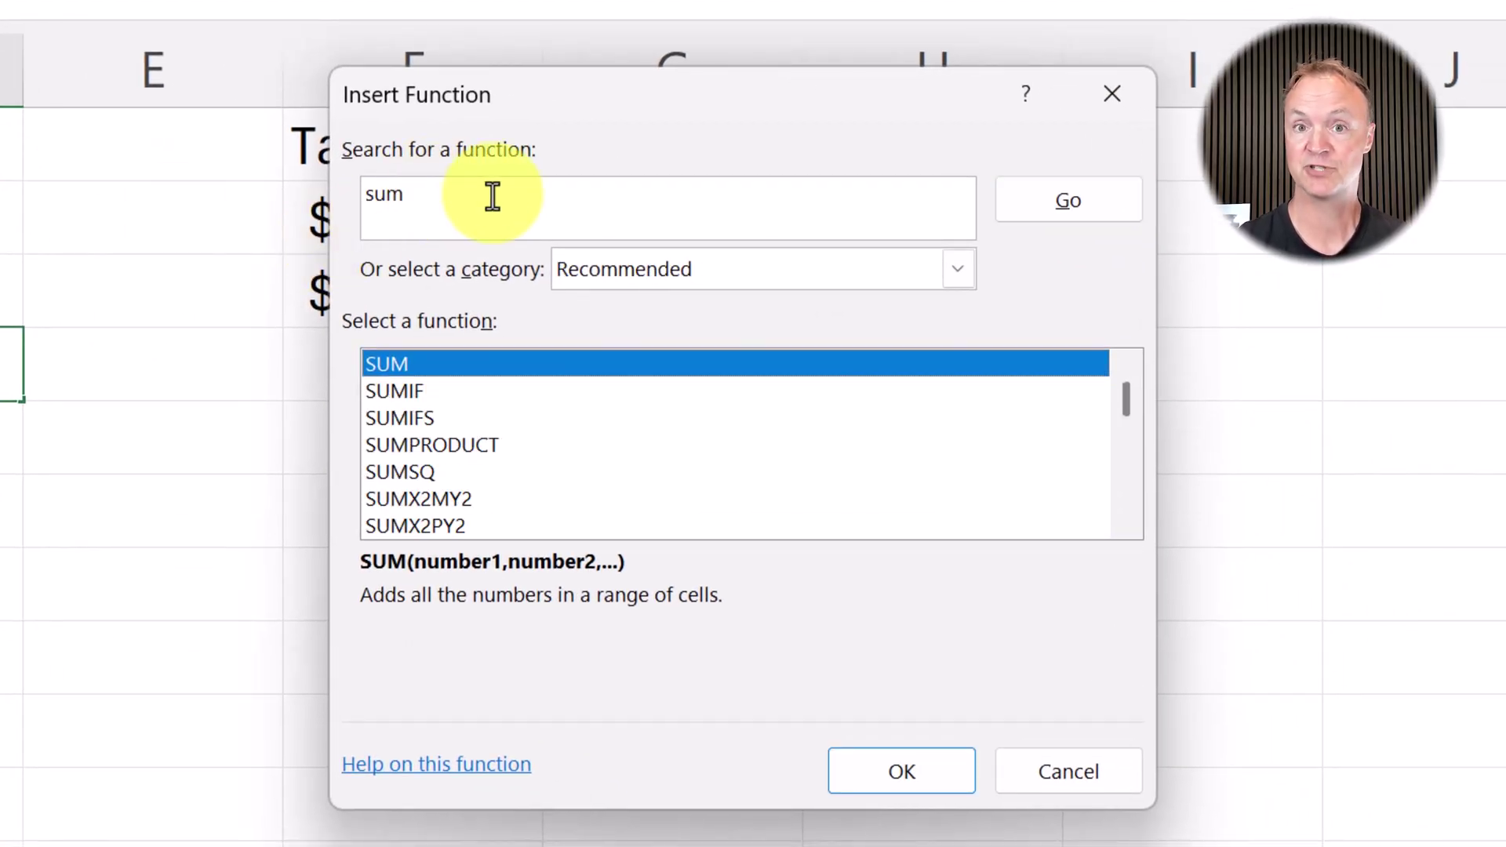
click(404, 367)
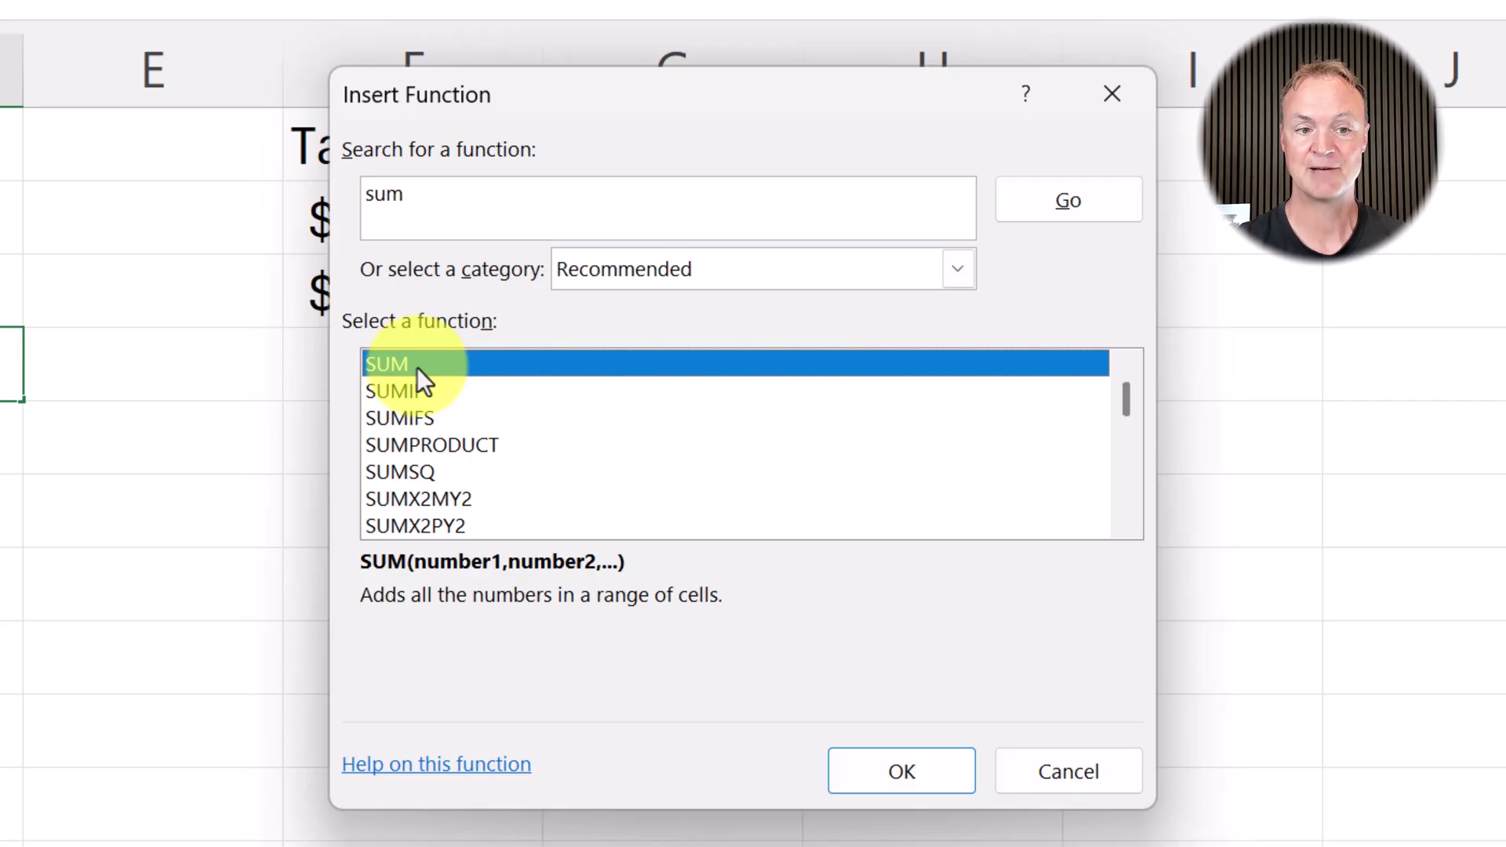
double_click(417, 367)
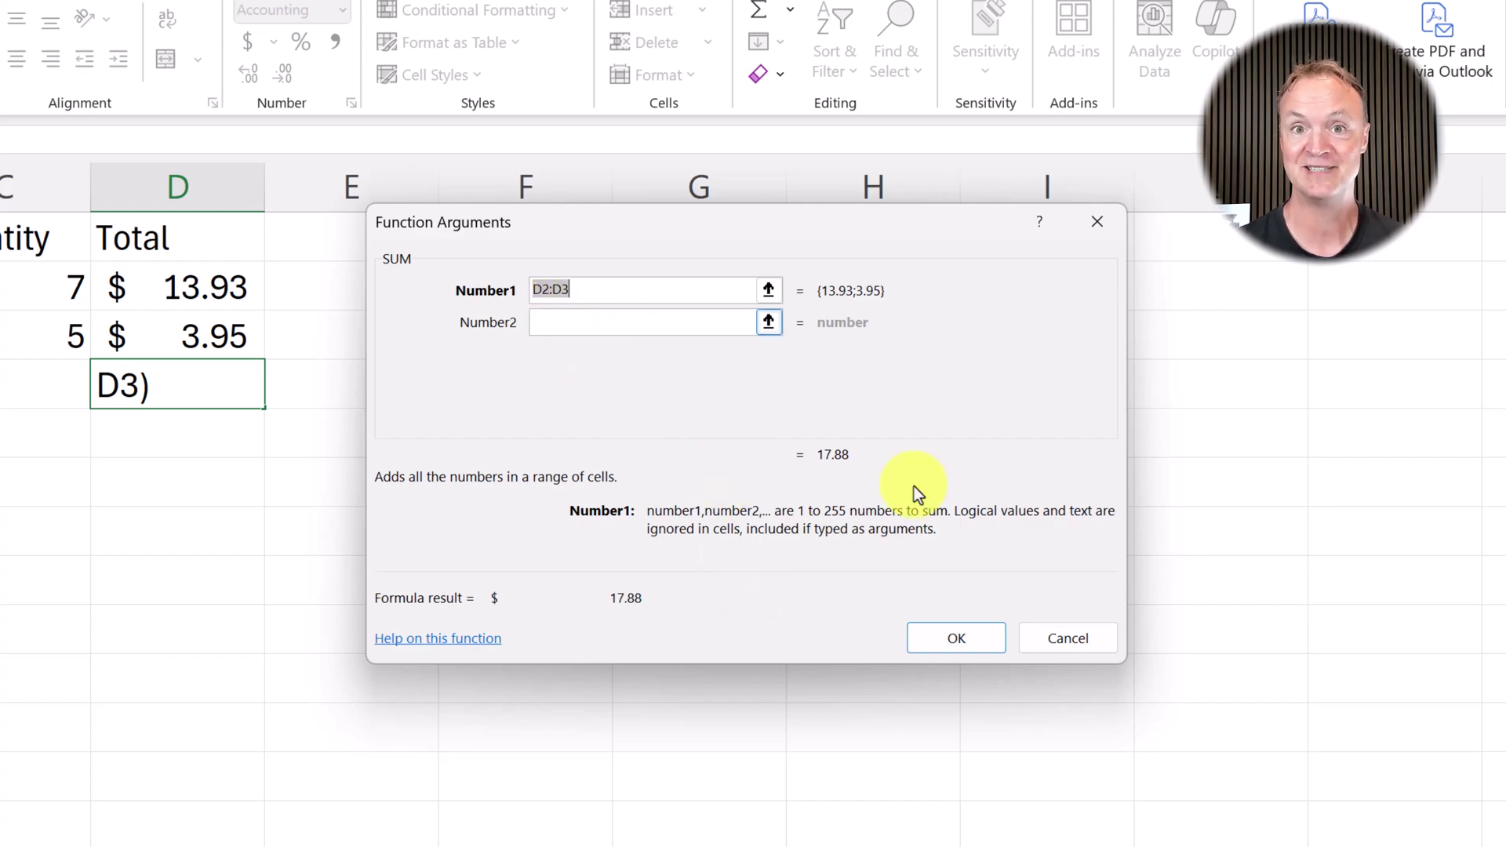
click(957, 638)
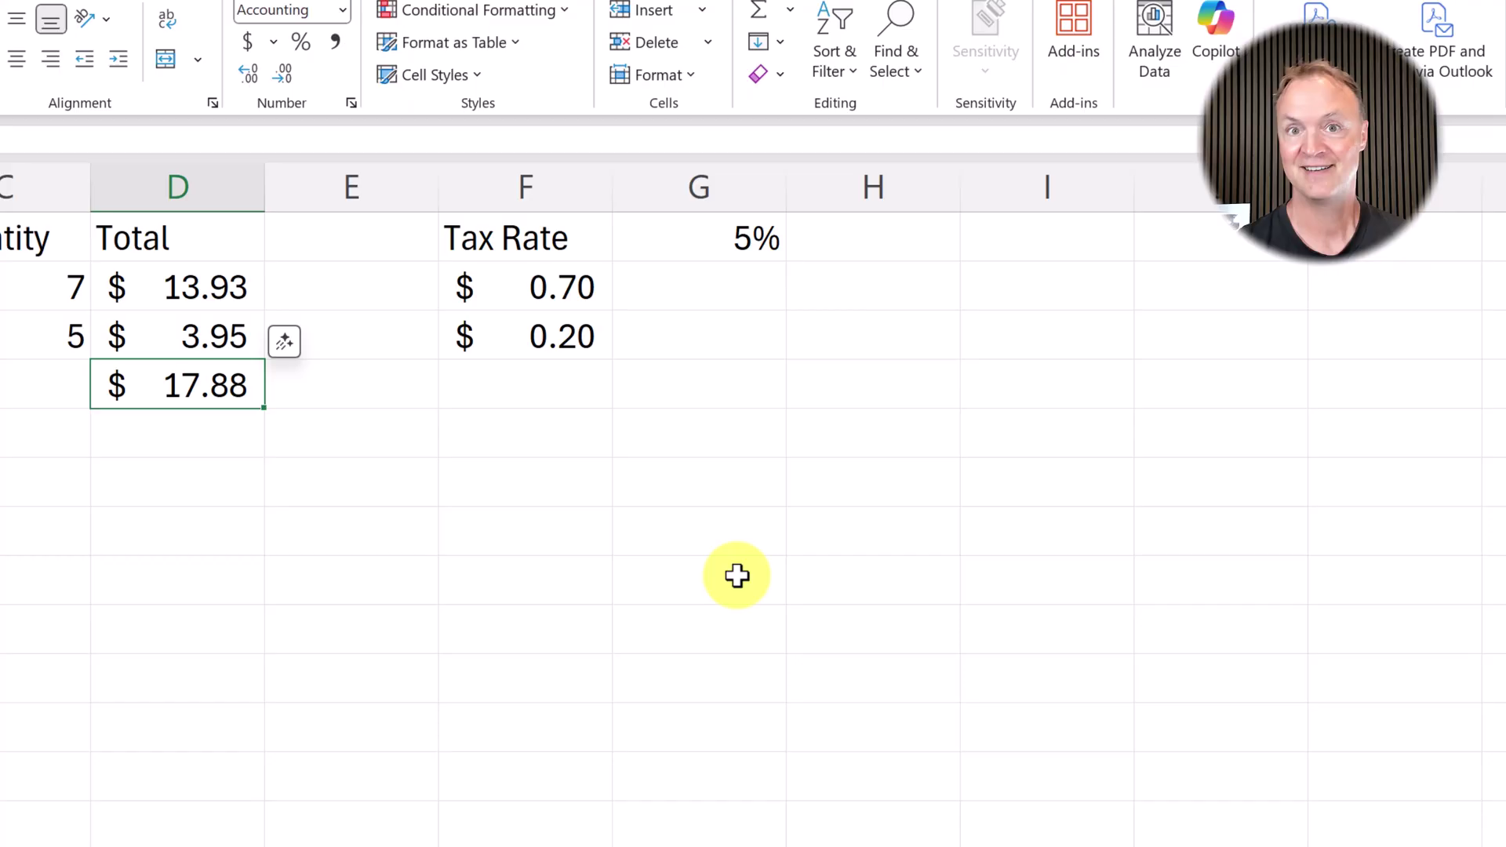
key(Delete)
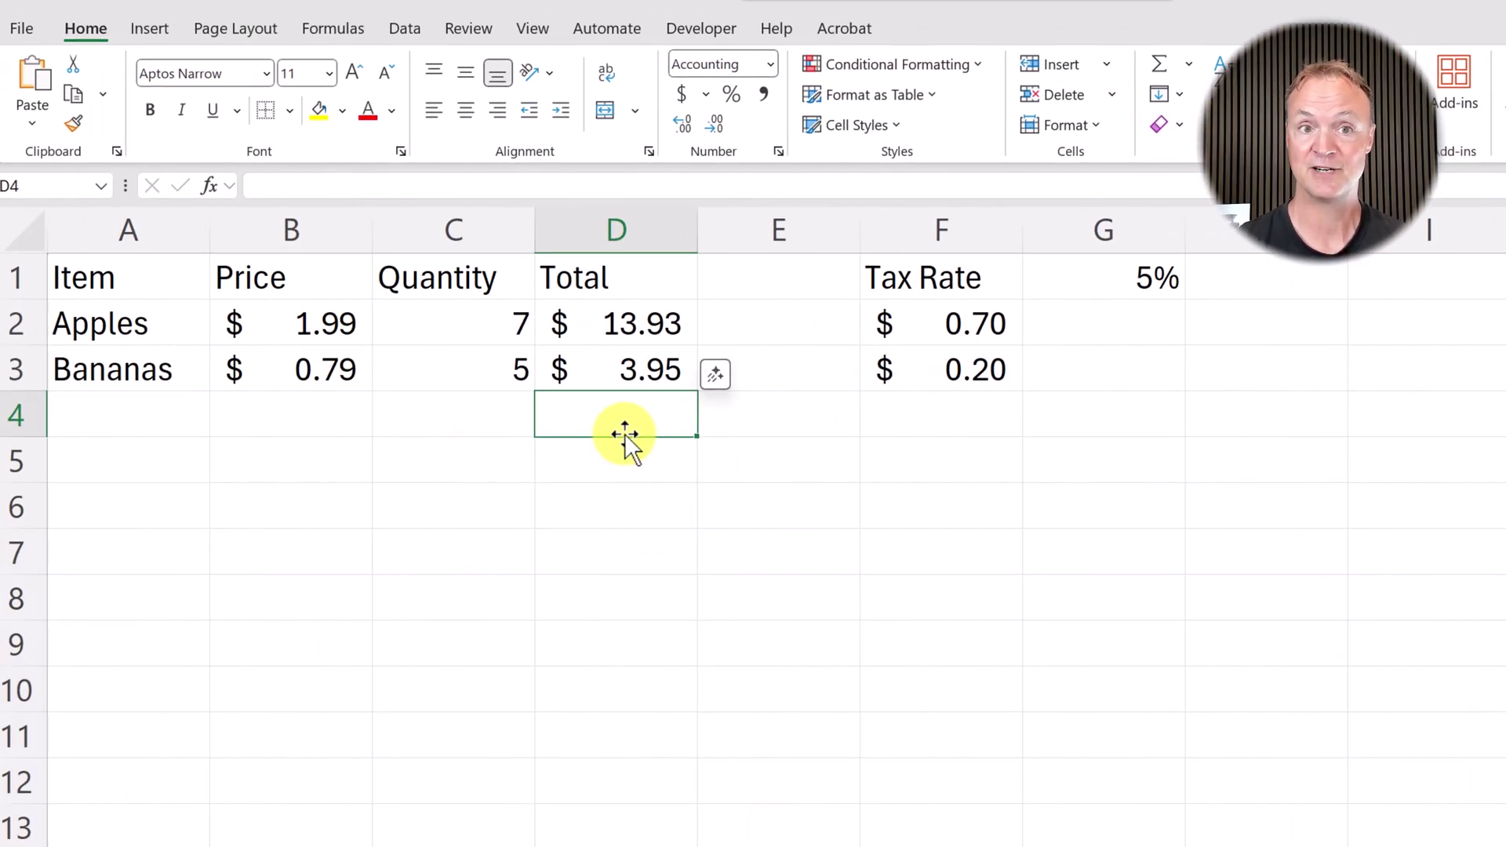
Step: AutoSum the two item totals in D4 for $17.88
click(345, 27)
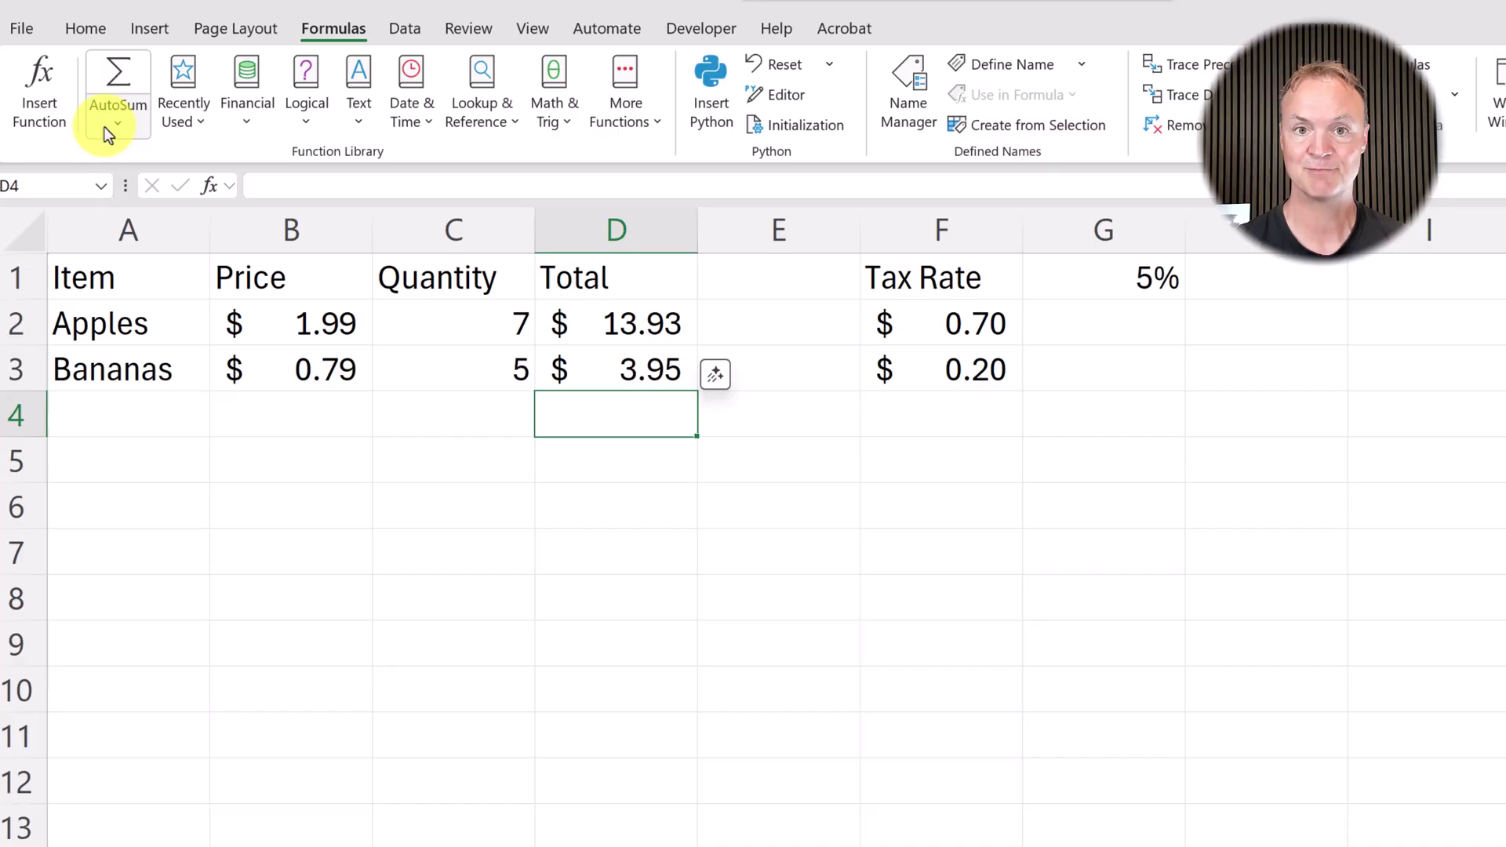
click(116, 78)
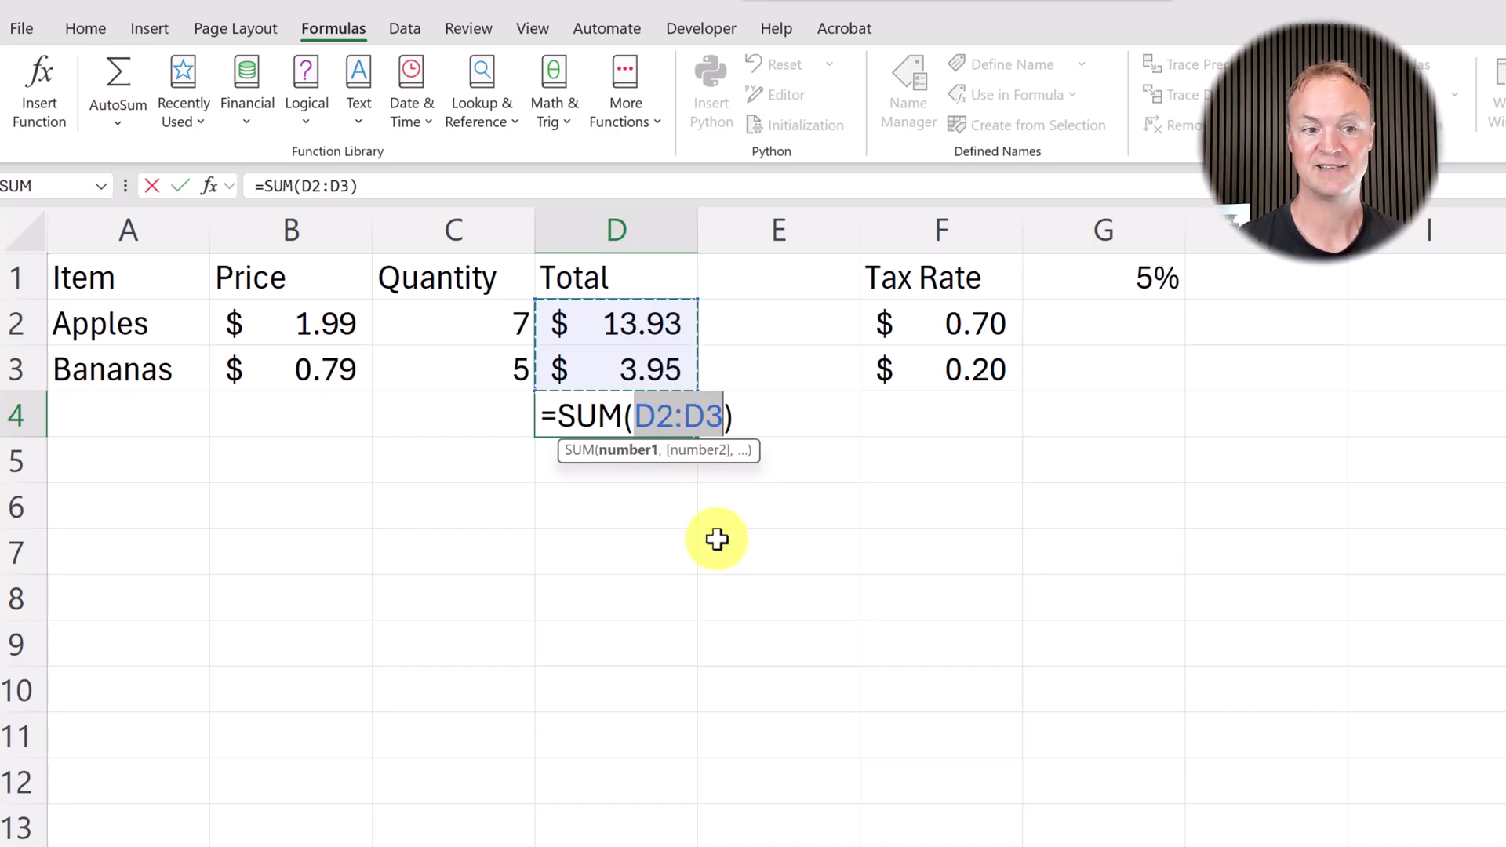
key(Return)
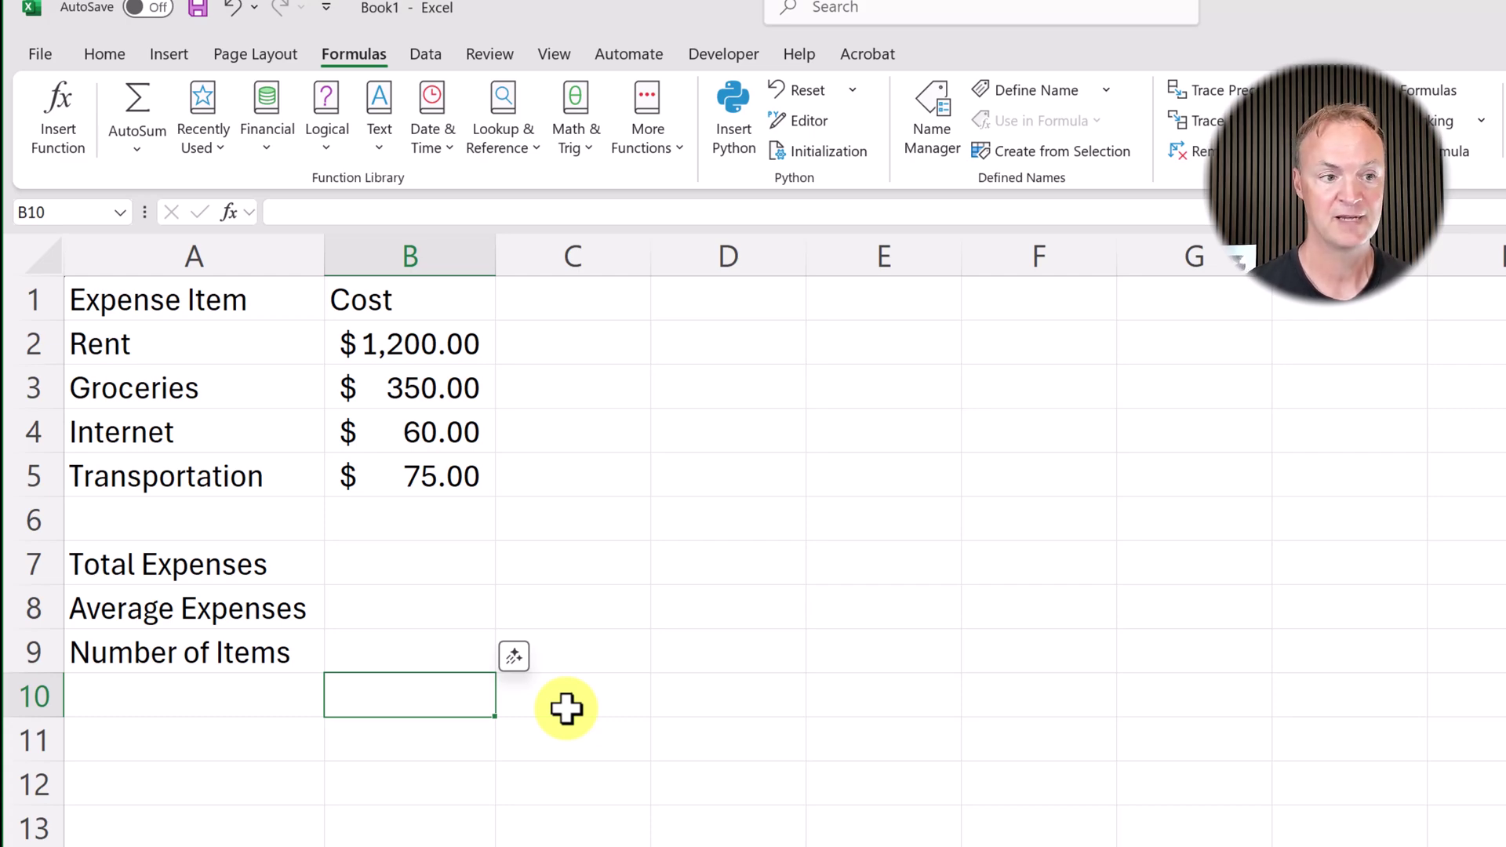
Step: Select B7 beside Total Expenses on the expense tracker sheet
click(437, 576)
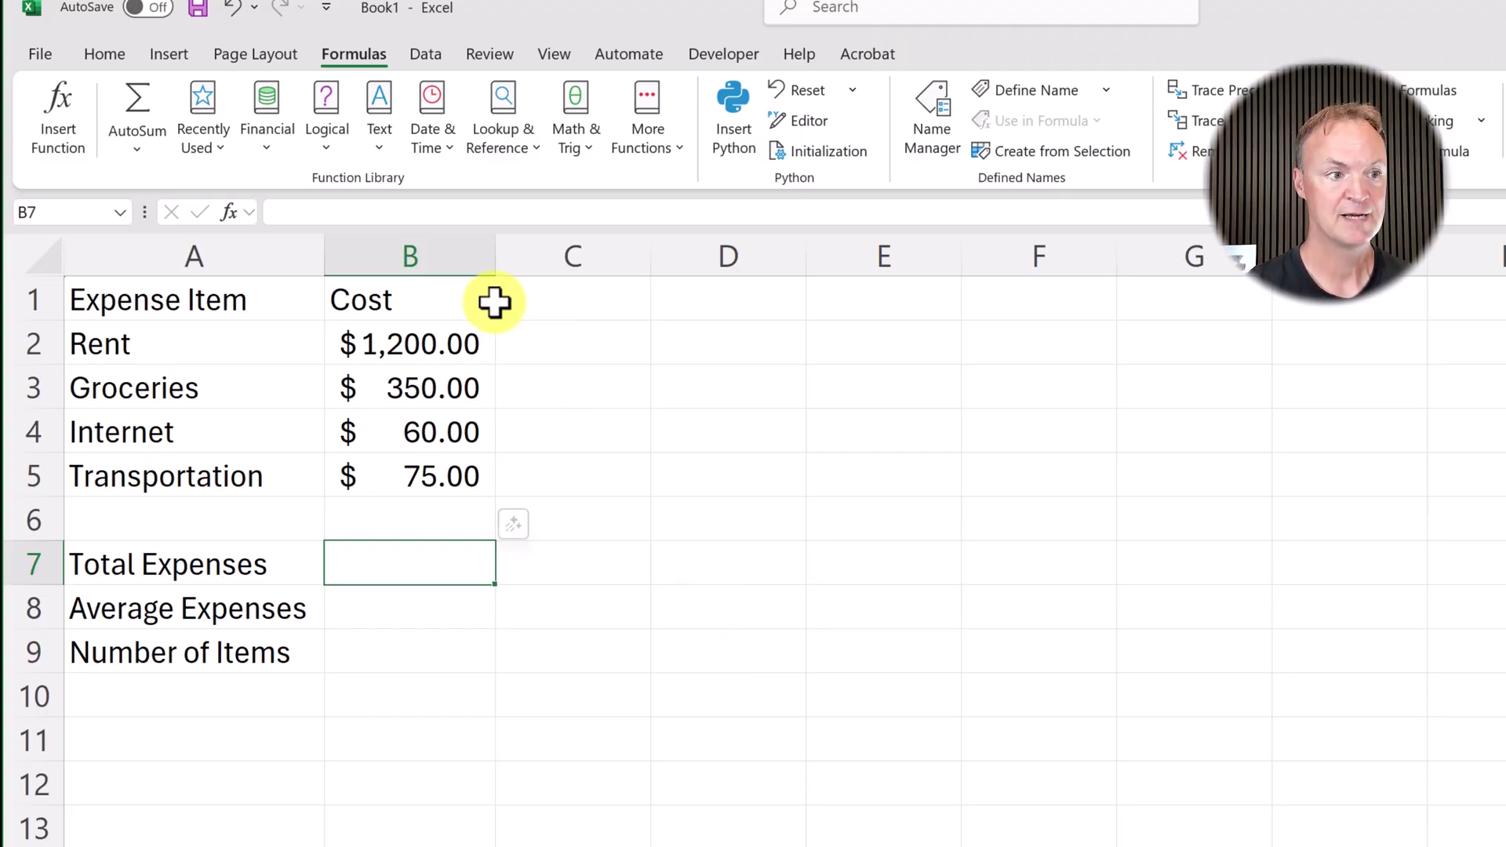
Step: Sum the four costs B2:B5 in B7 for $1,685.00 total expenses
click(137, 100)
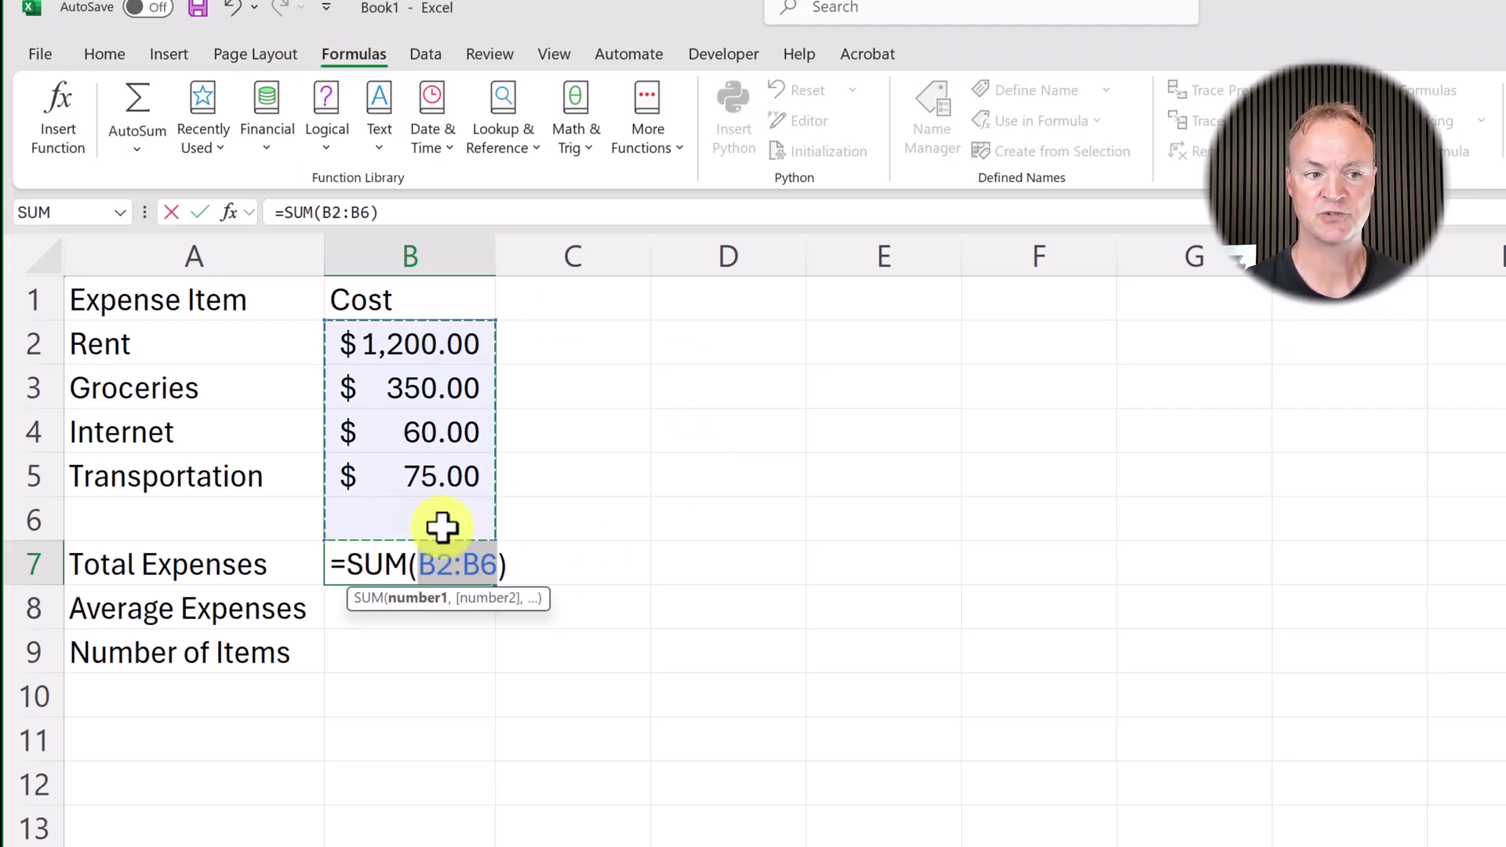
click(438, 342)
drag(438, 341, 447, 476)
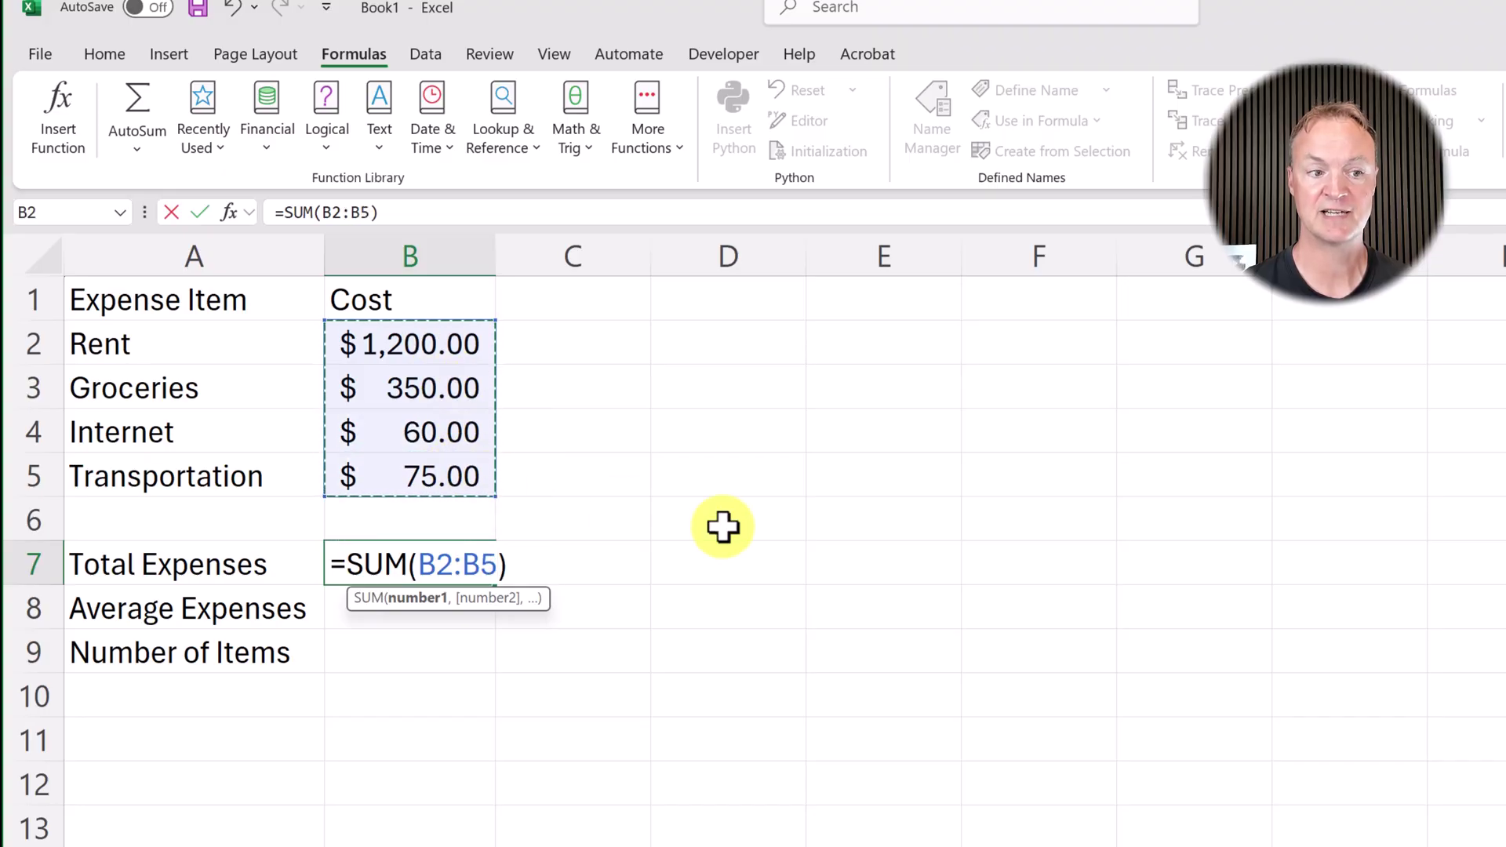
key(Return)
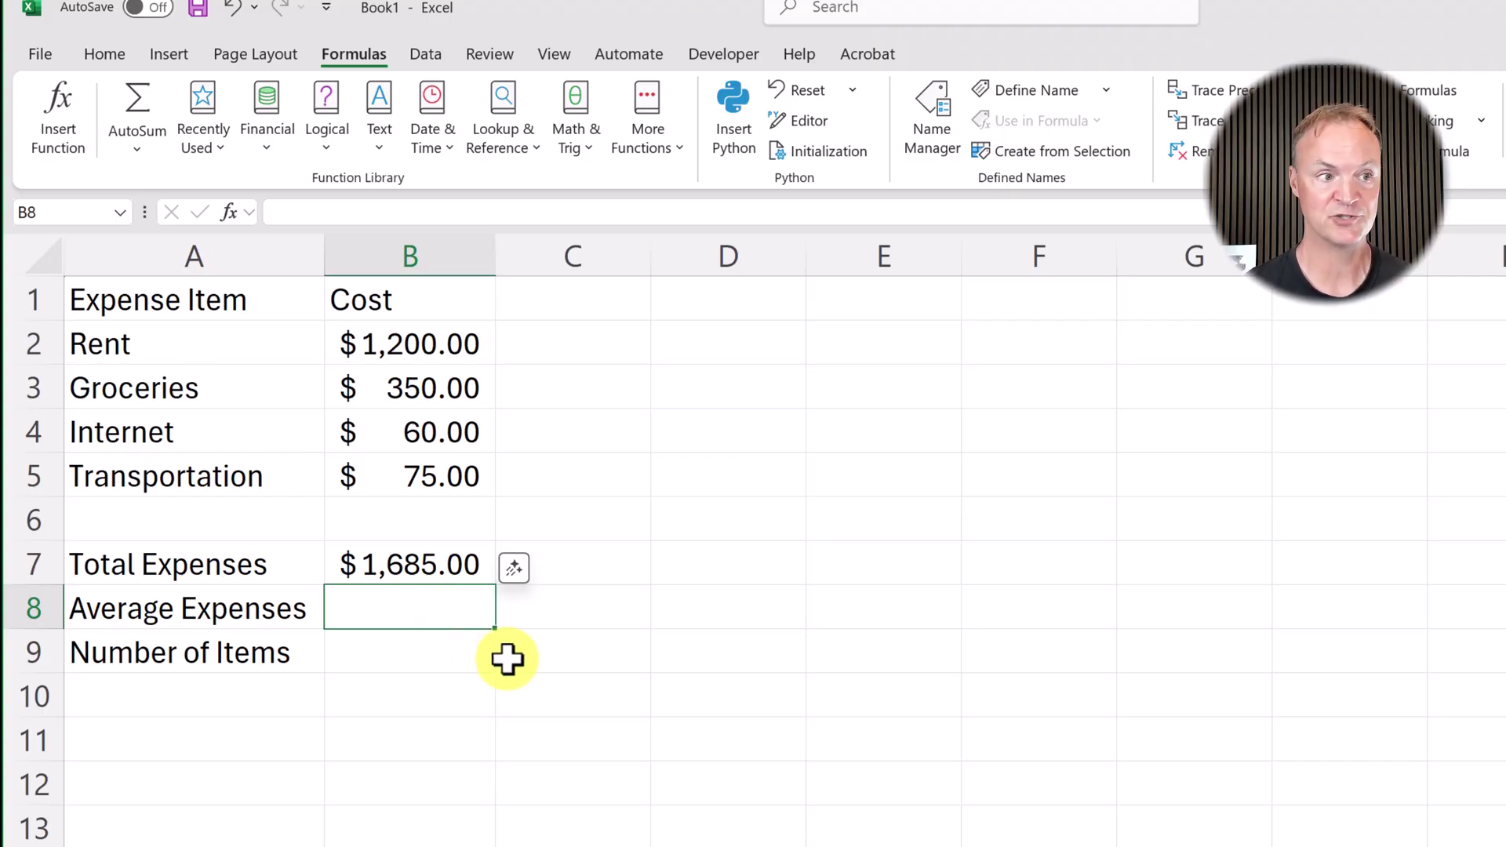
Step: Average B2:B5 in B8 for $421.25 average expenses
click(141, 159)
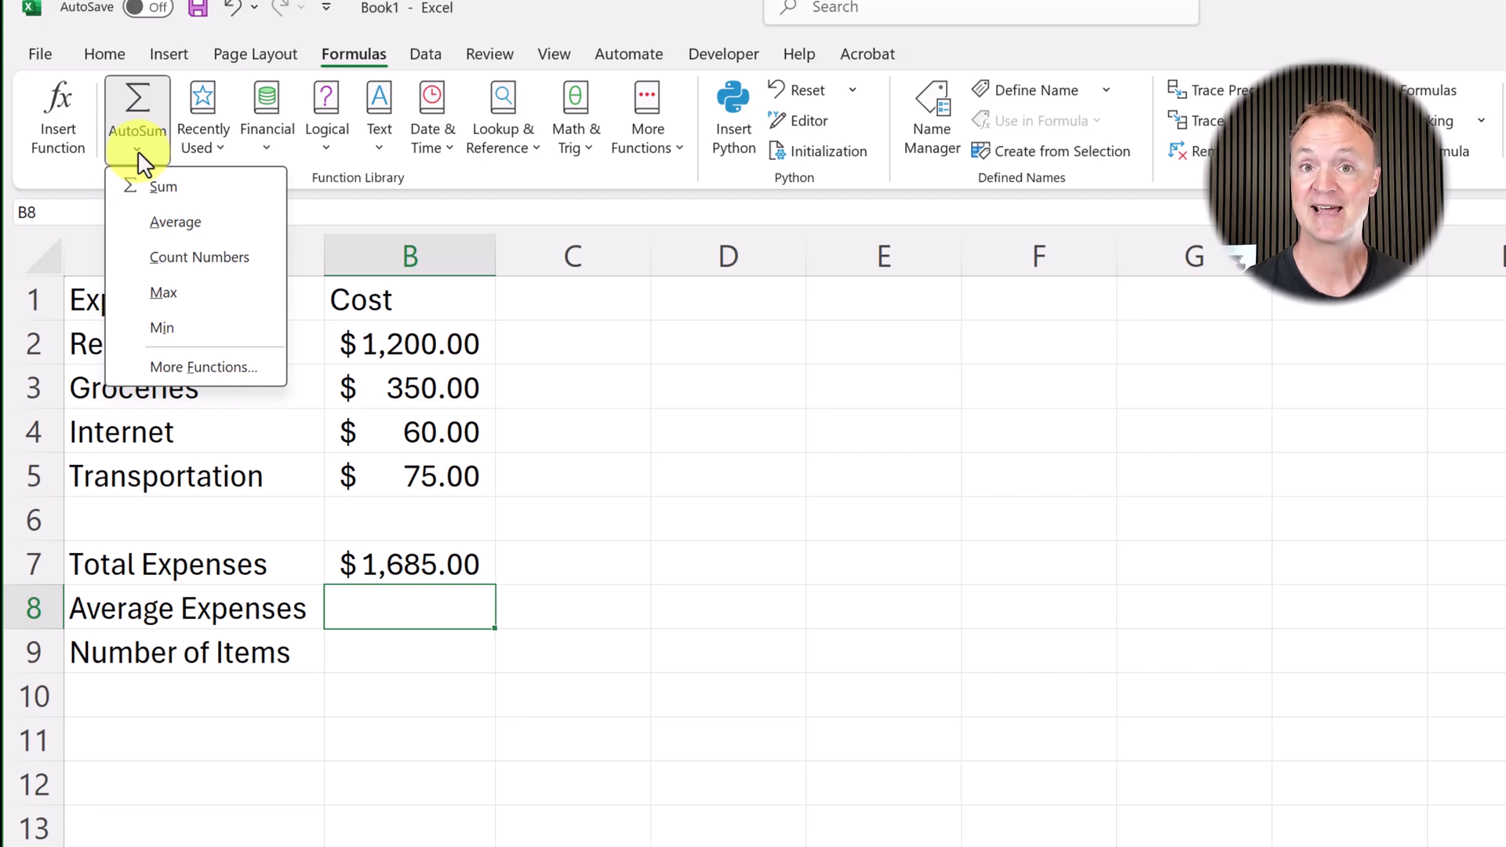
click(194, 227)
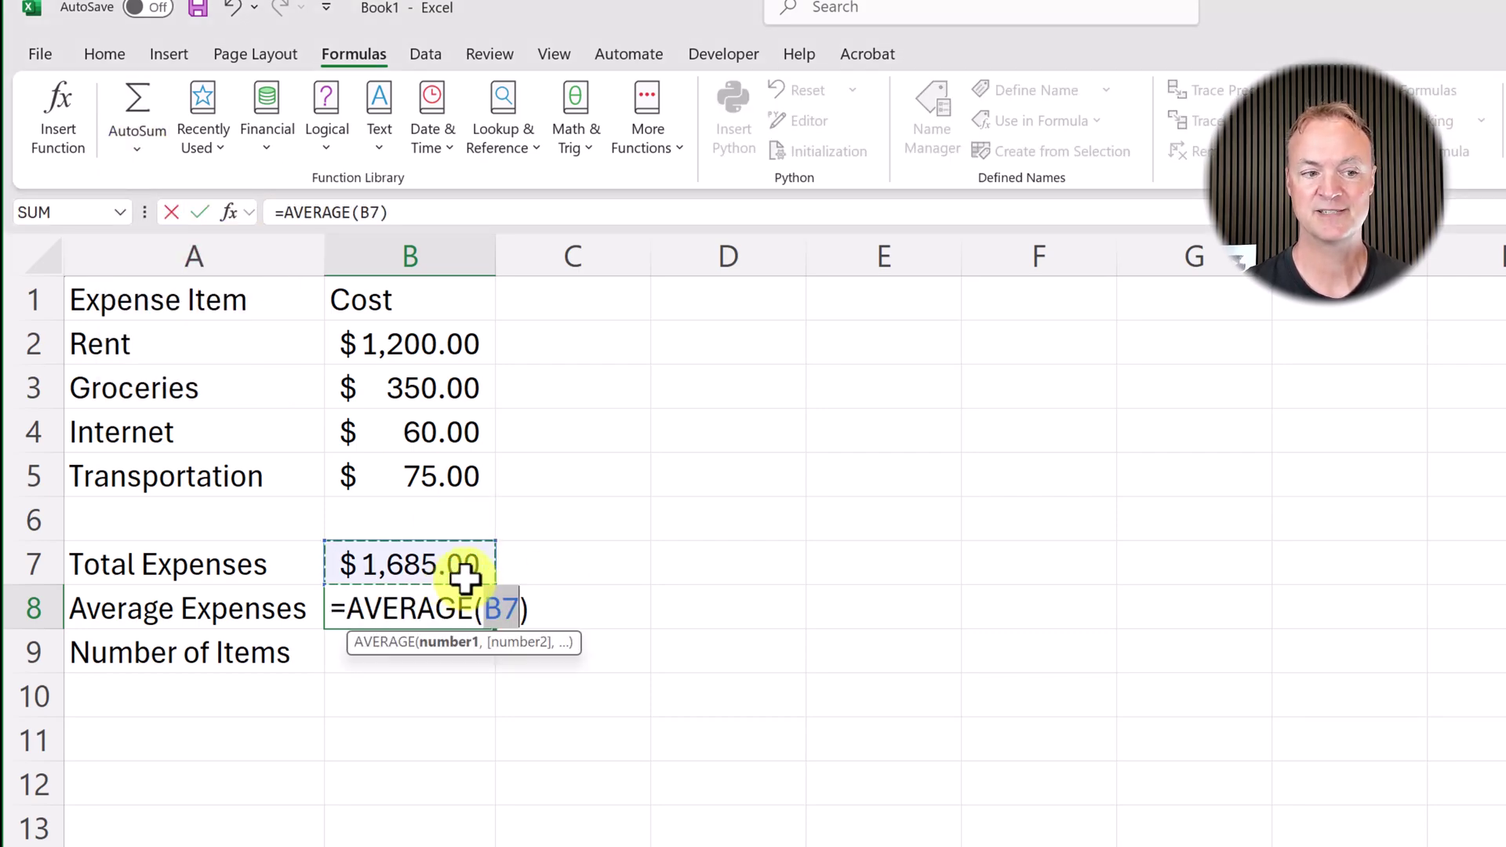
drag(443, 345, 435, 475)
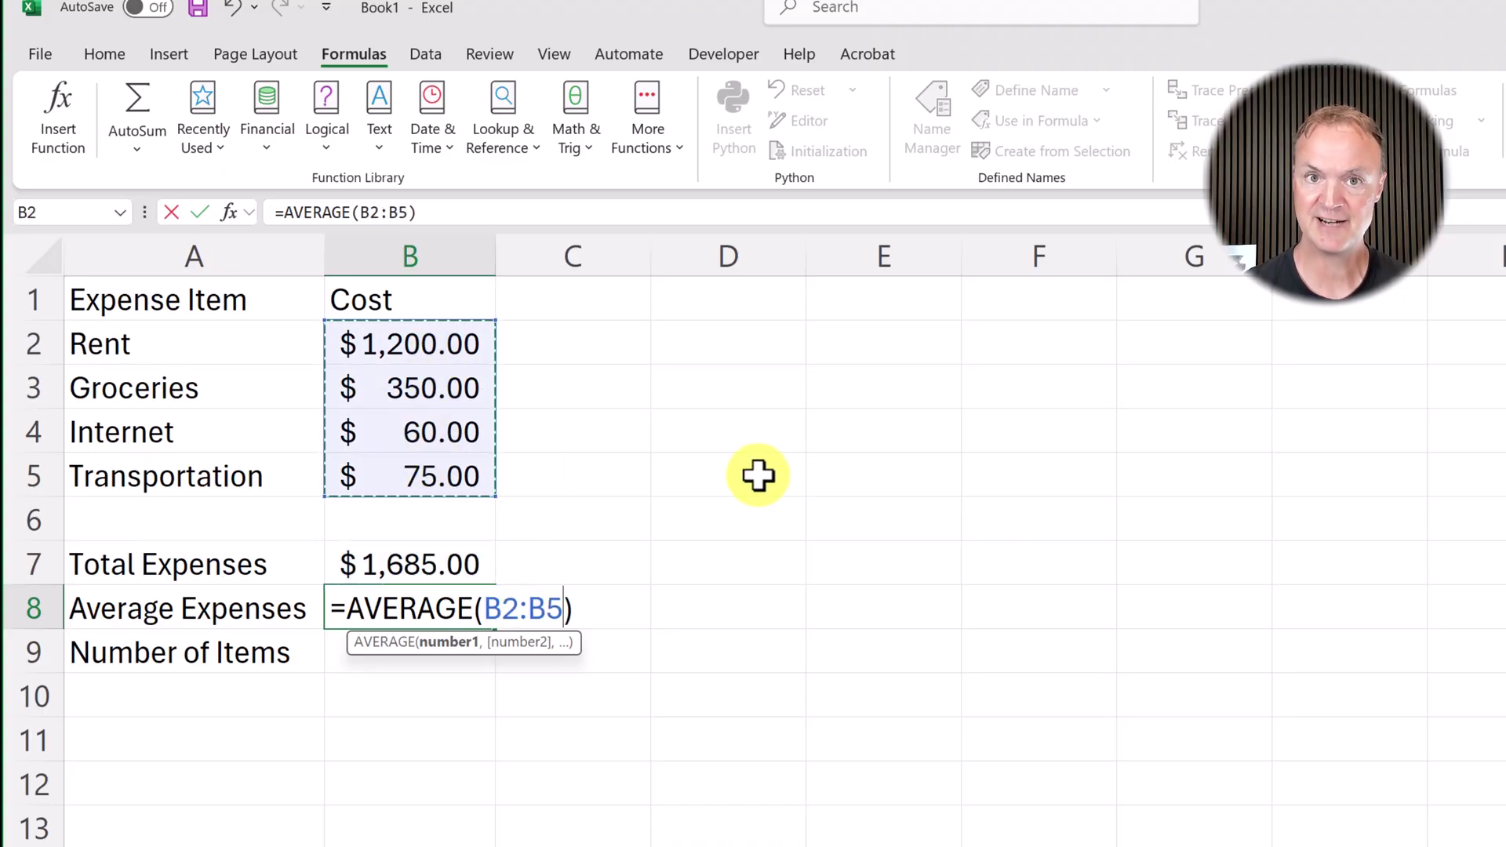
key(Return)
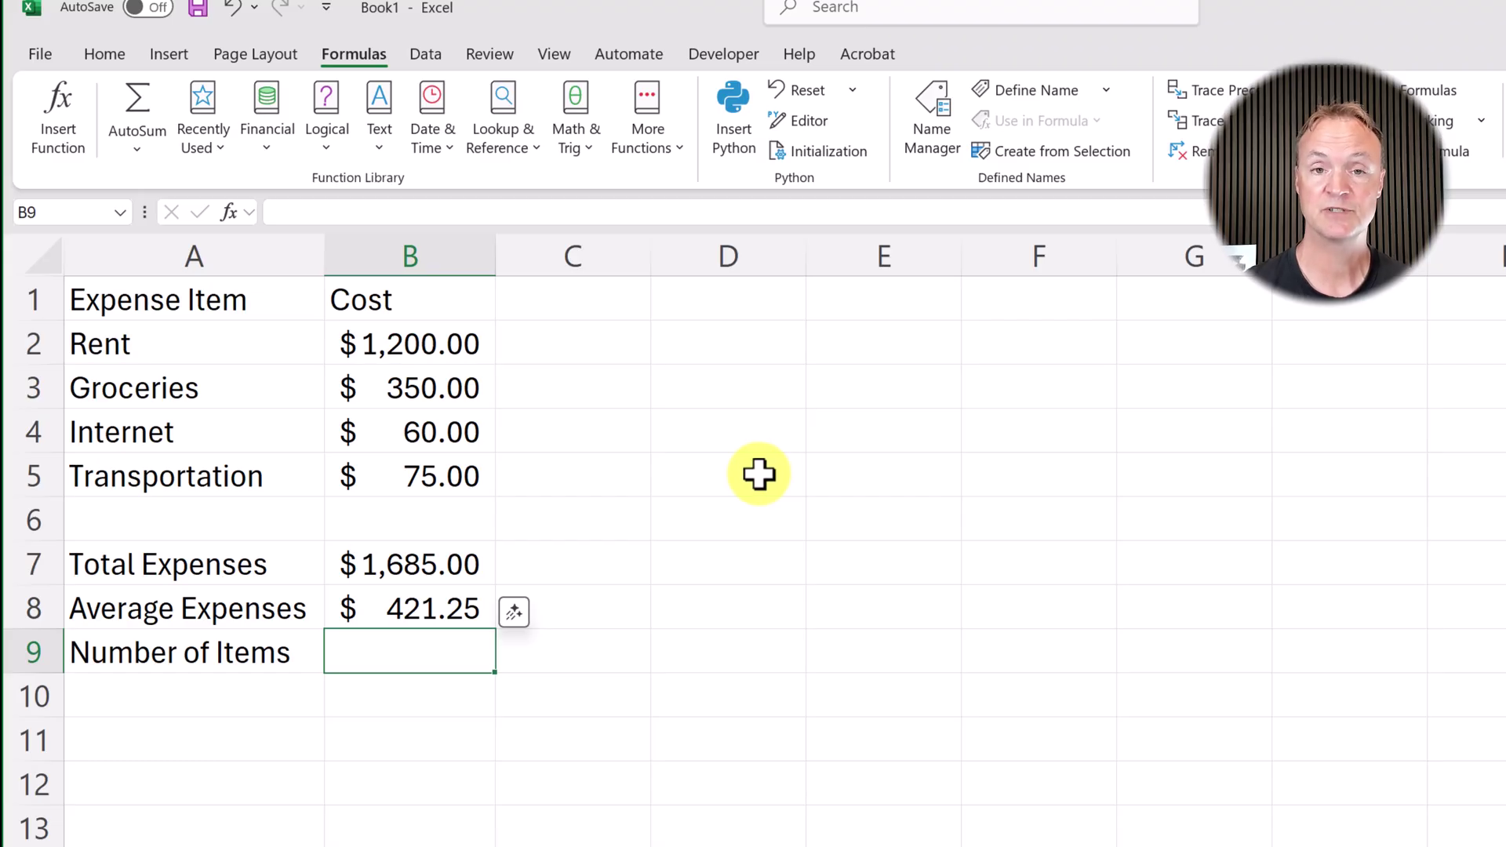
Step: Count the four expense costs in B2:B5 into B9 with AutoSum Count Numbers
click(139, 150)
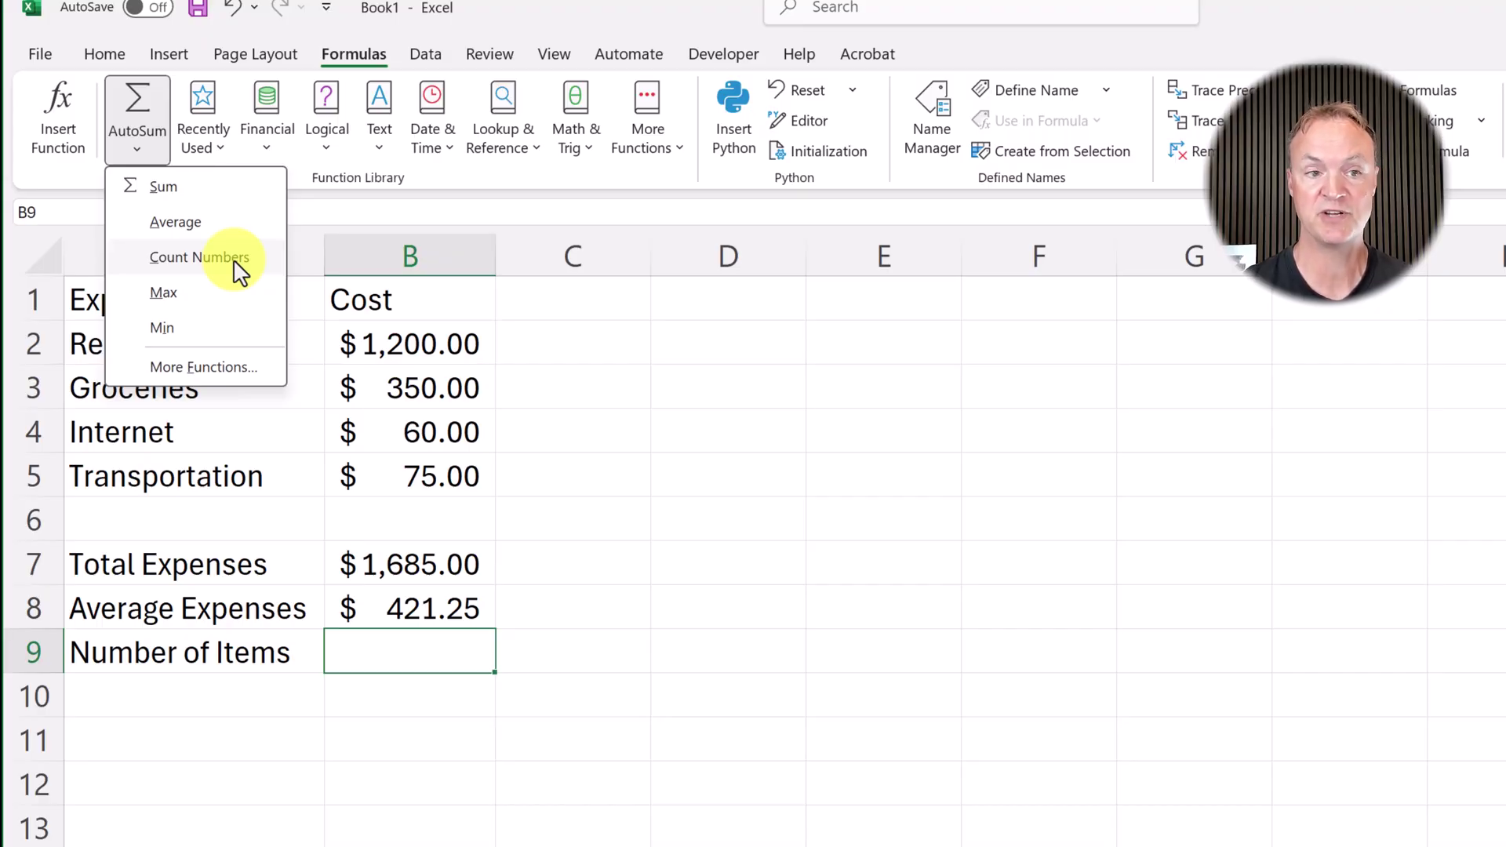
click(199, 257)
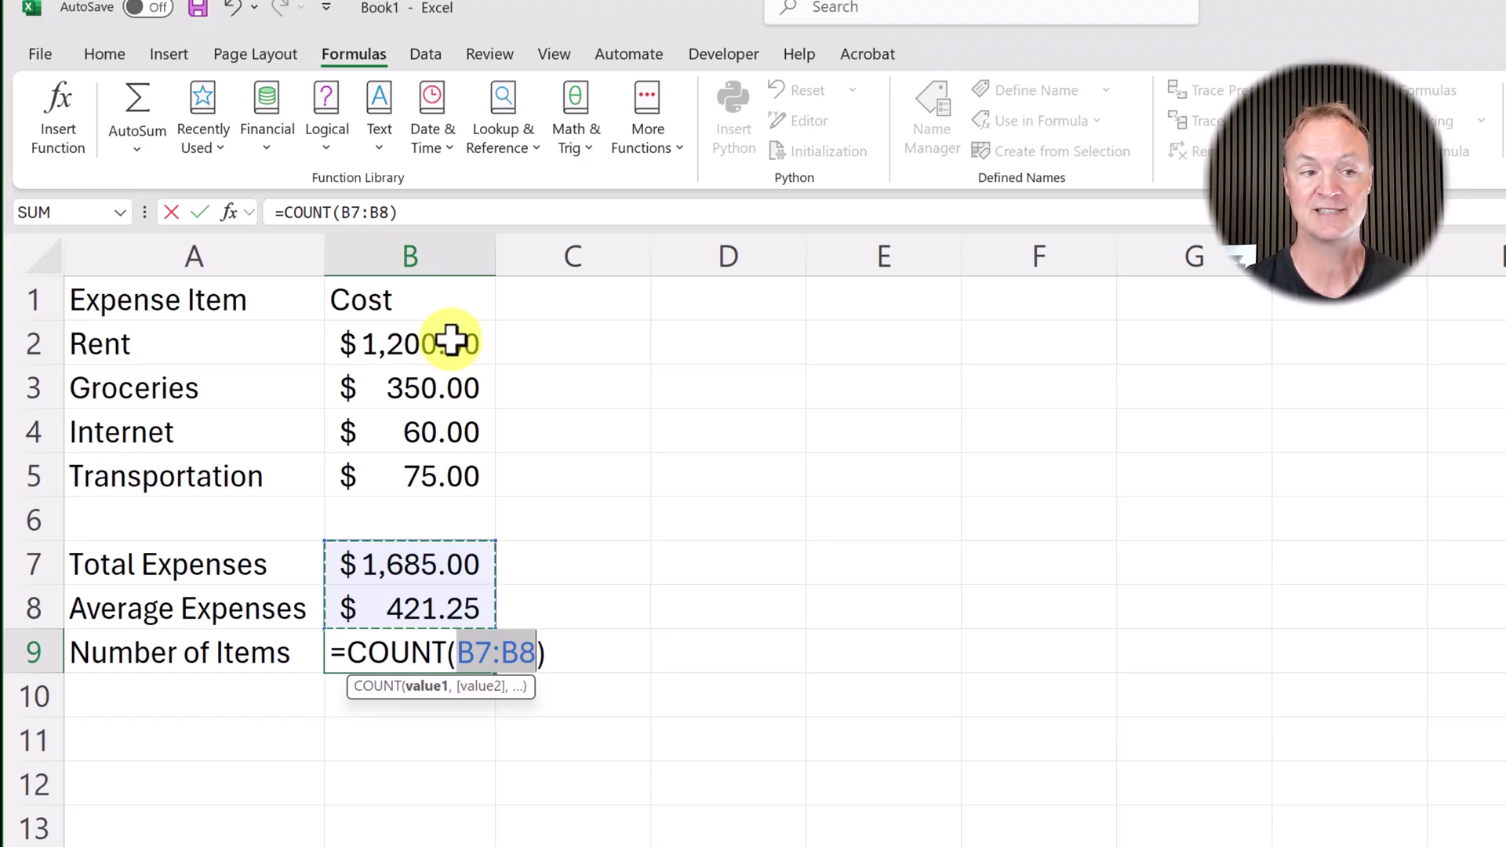
drag(450, 342, 441, 476)
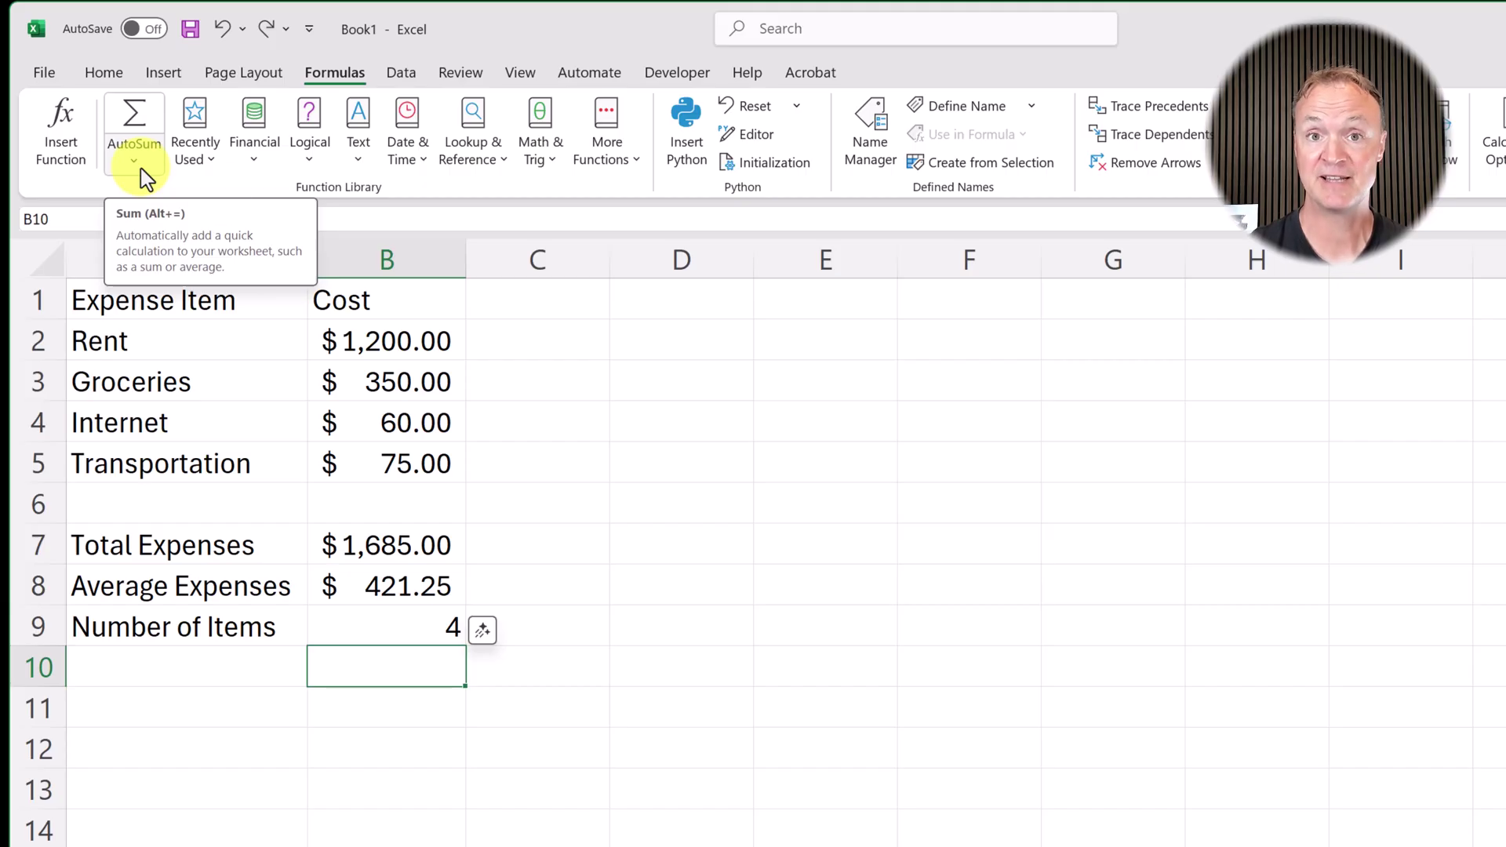
Step: Enter a typed SUM of B2:B5 in C7, giving $1,685.00
click(592, 544)
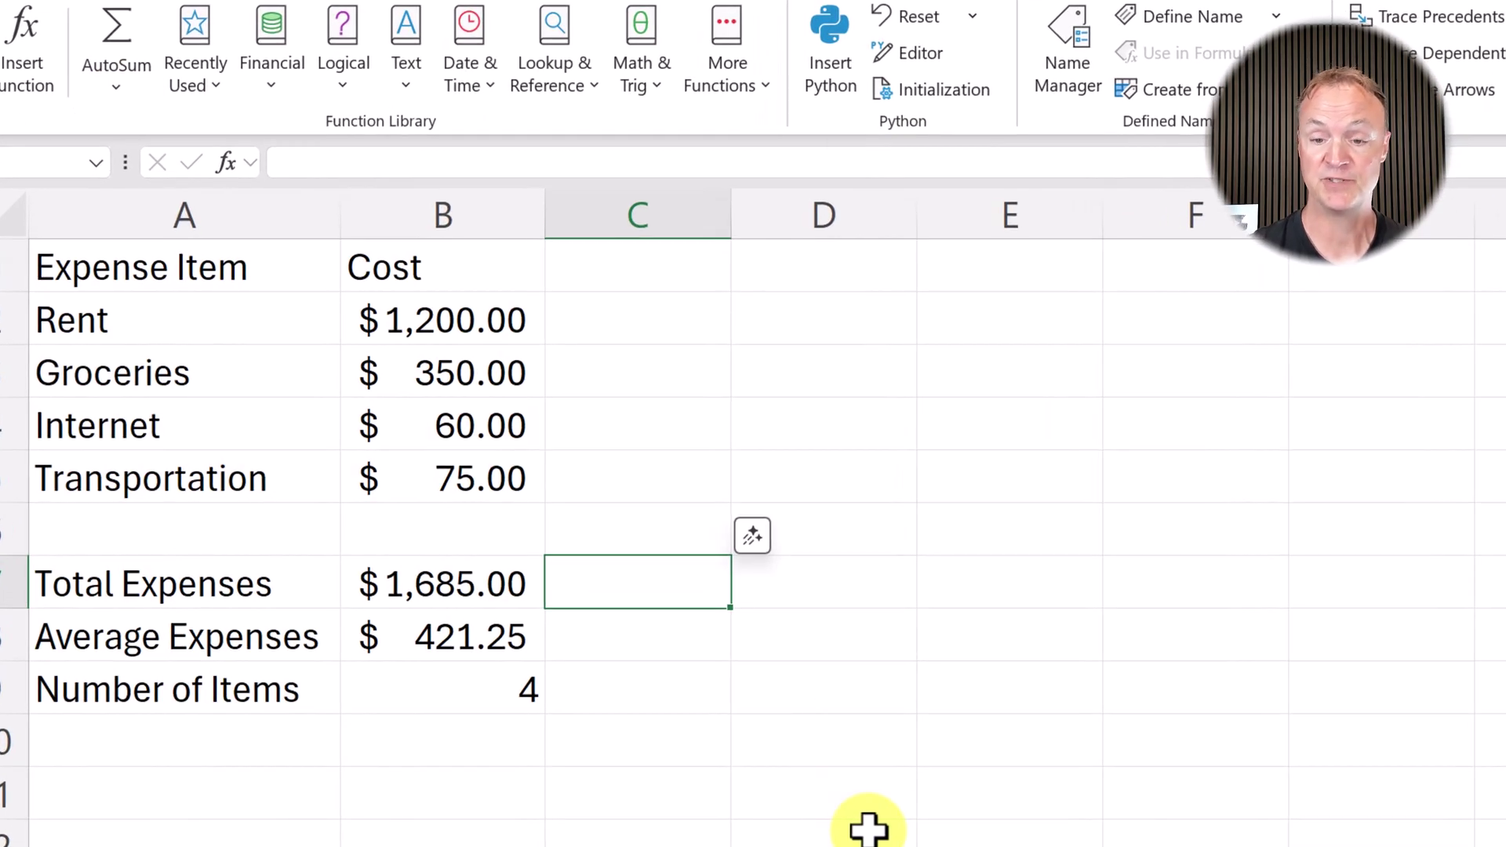
text(=sum)
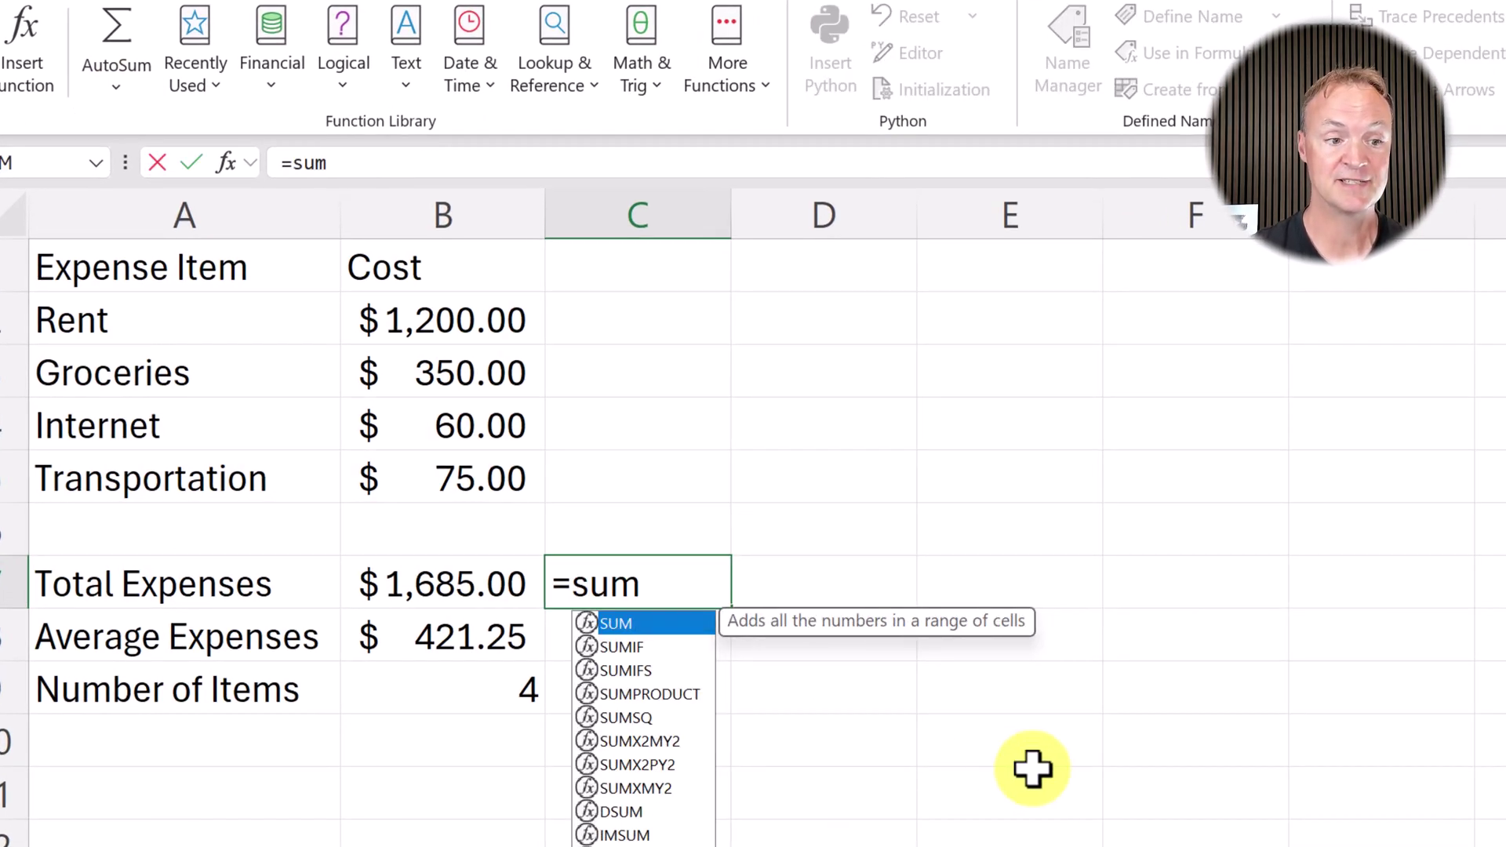
double_click(640, 622)
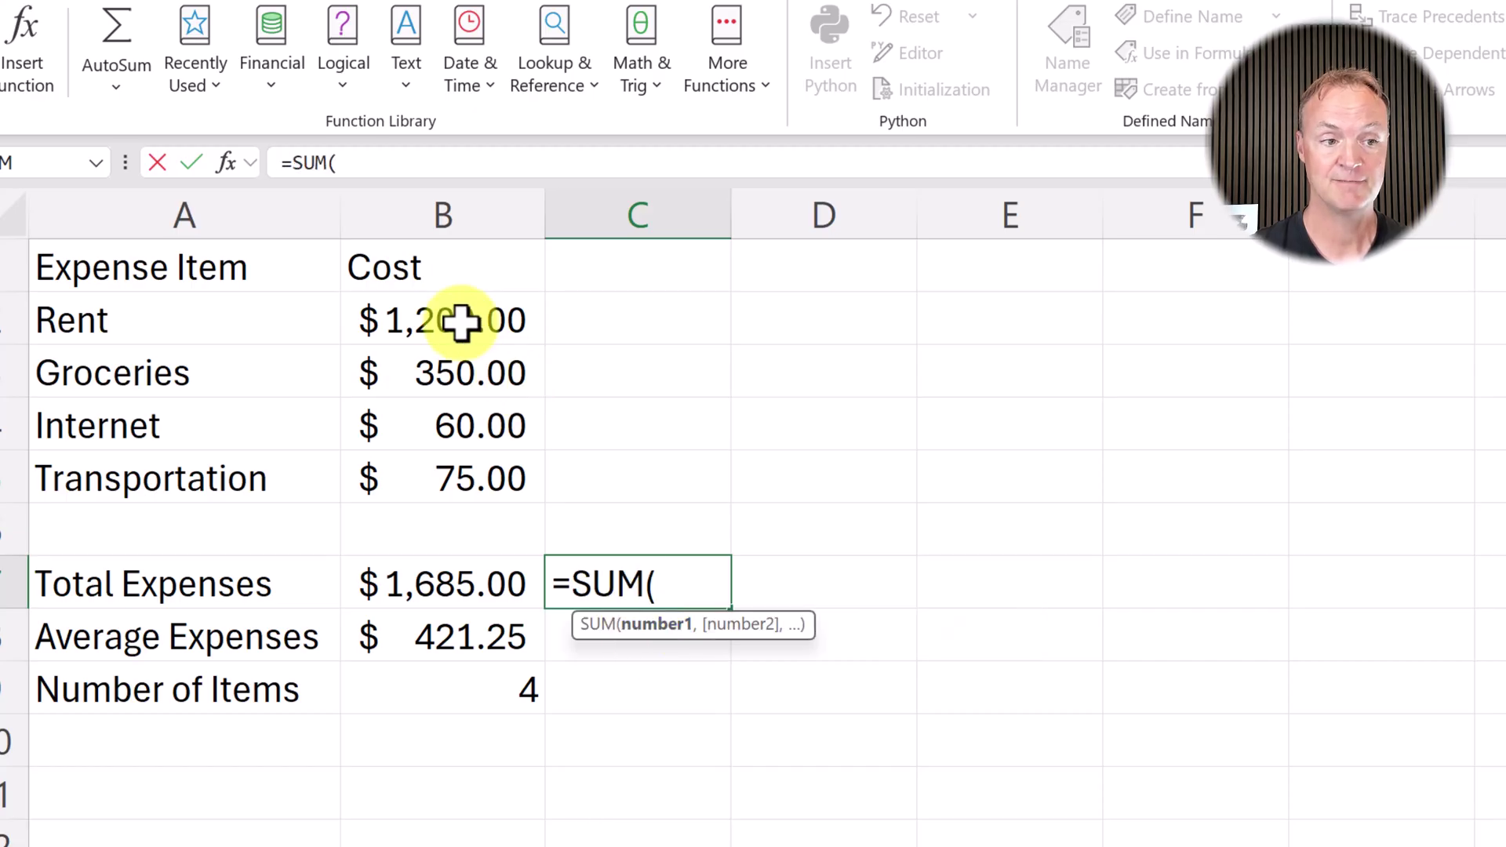
drag(459, 321, 452, 479)
key(Return)
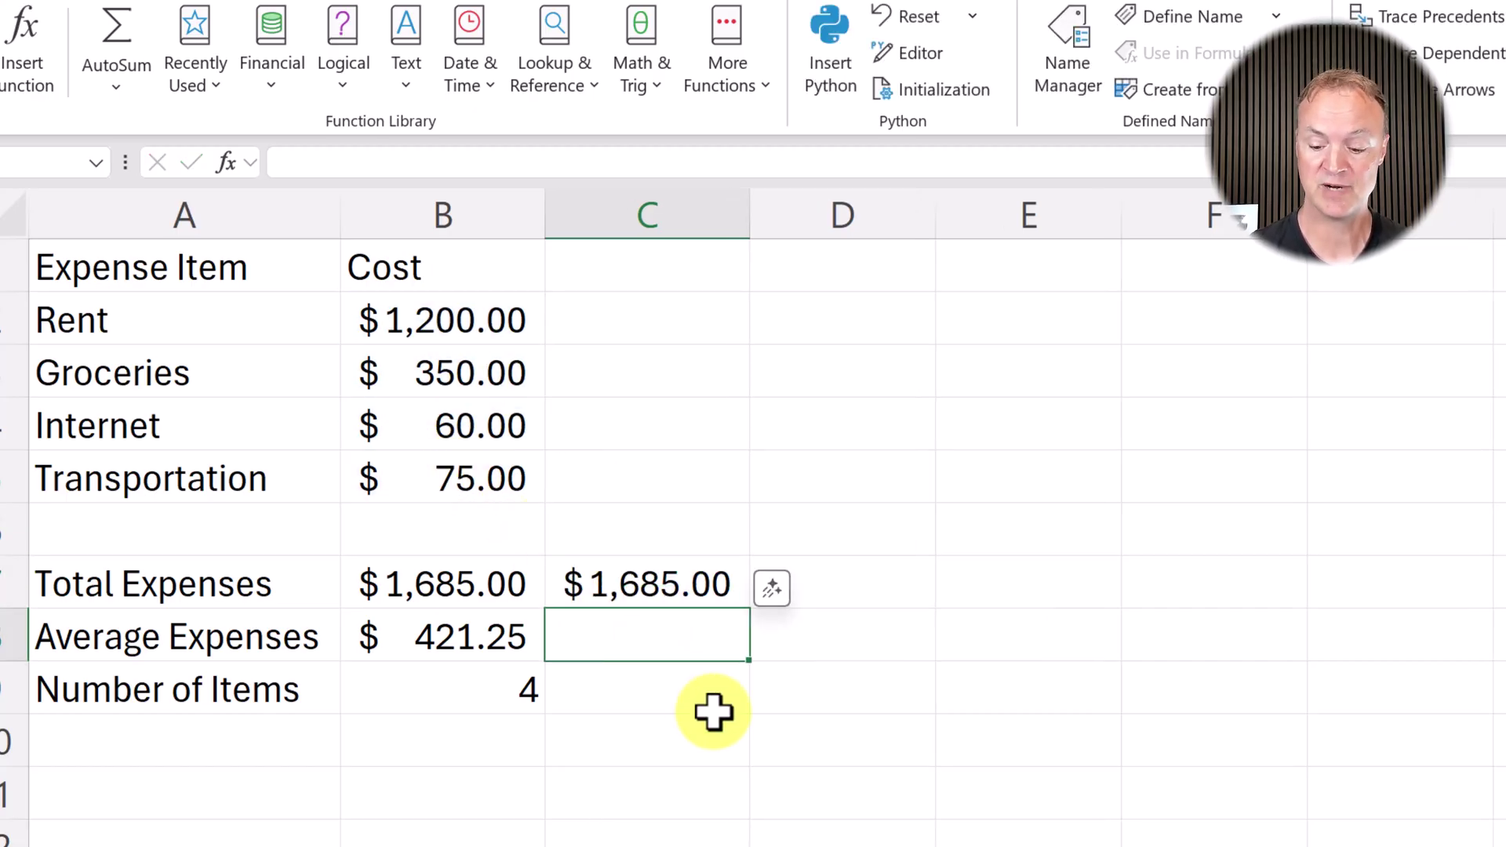
text(=a)
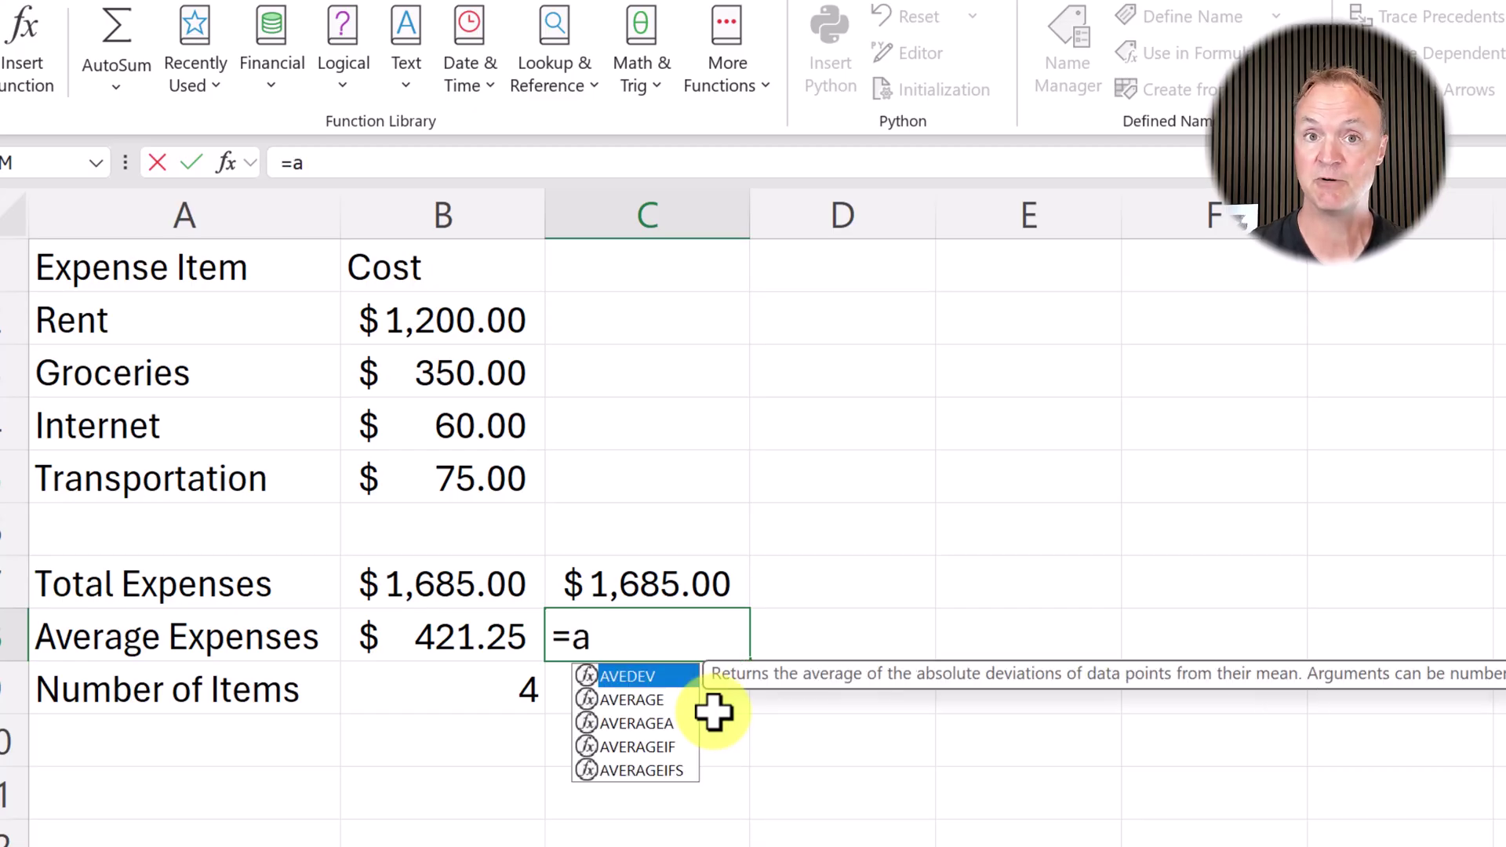
text(ver)
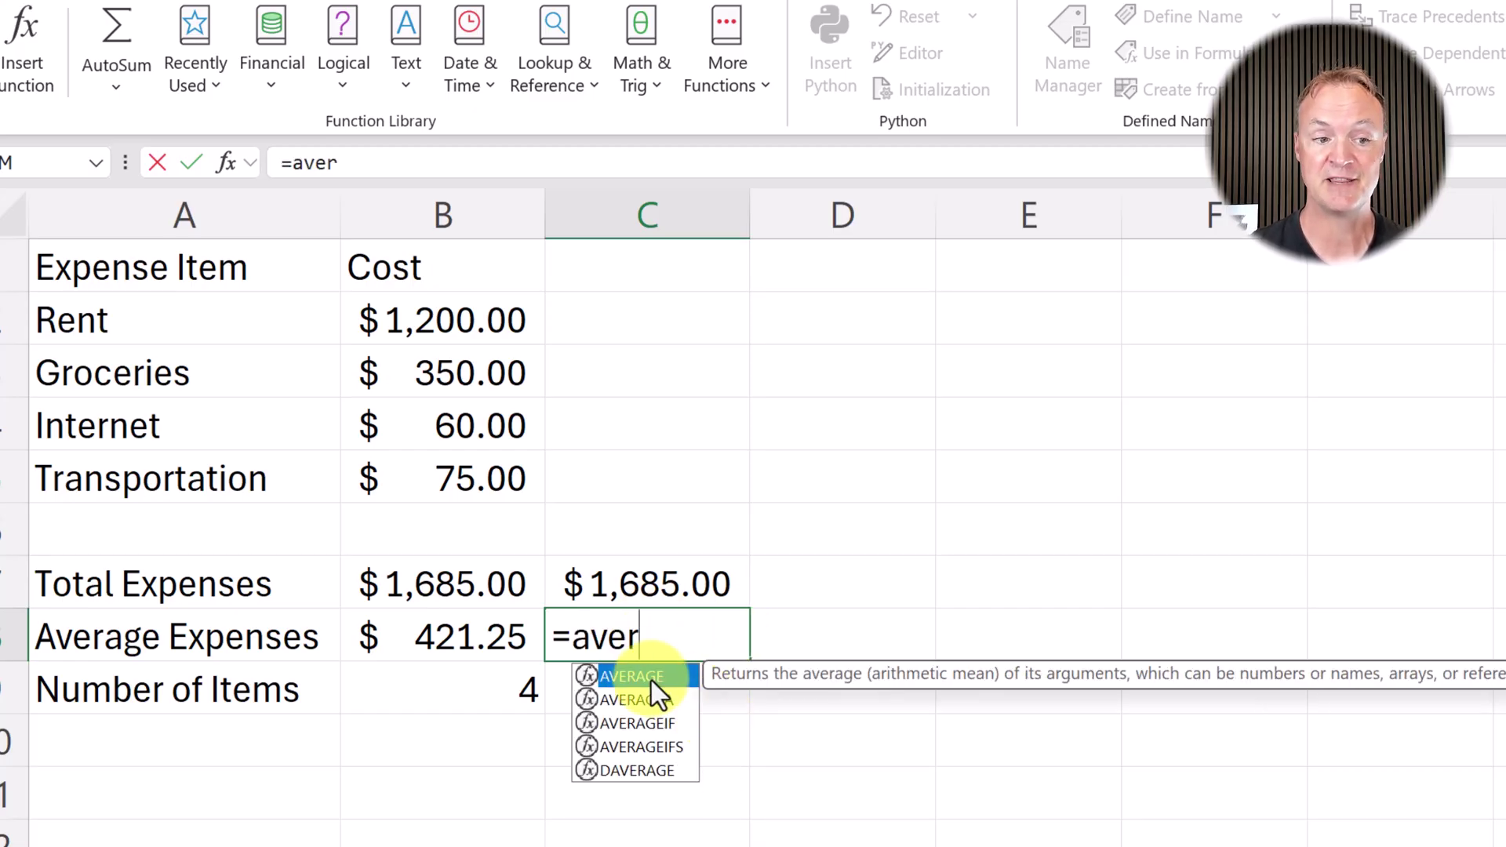
Step: Enter a typed AVERAGE of B2:B5 in C8, giving $421.25
double_click(649, 678)
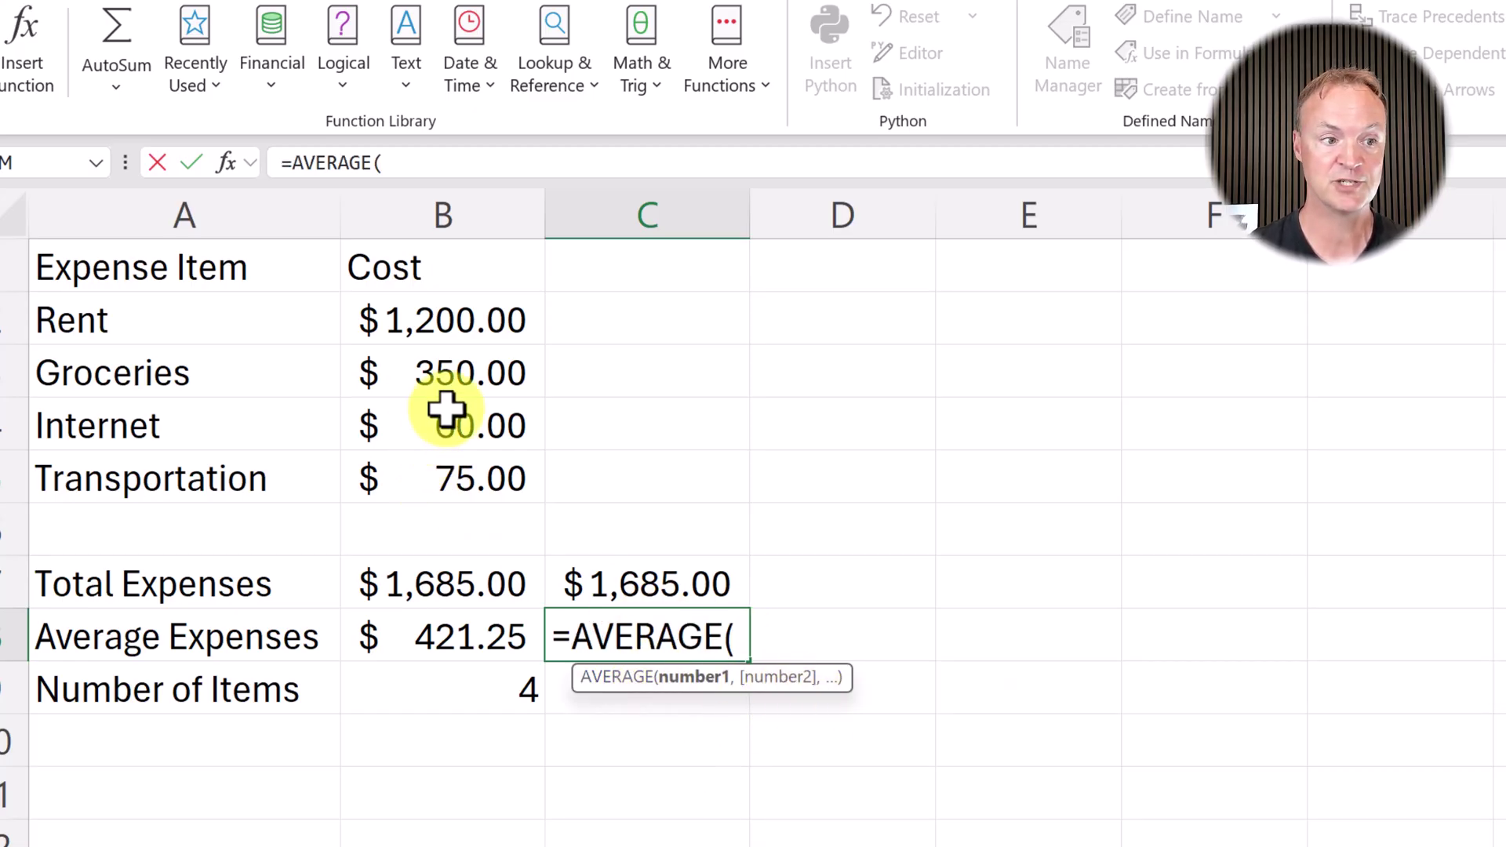
drag(480, 329, 480, 470)
key(Return)
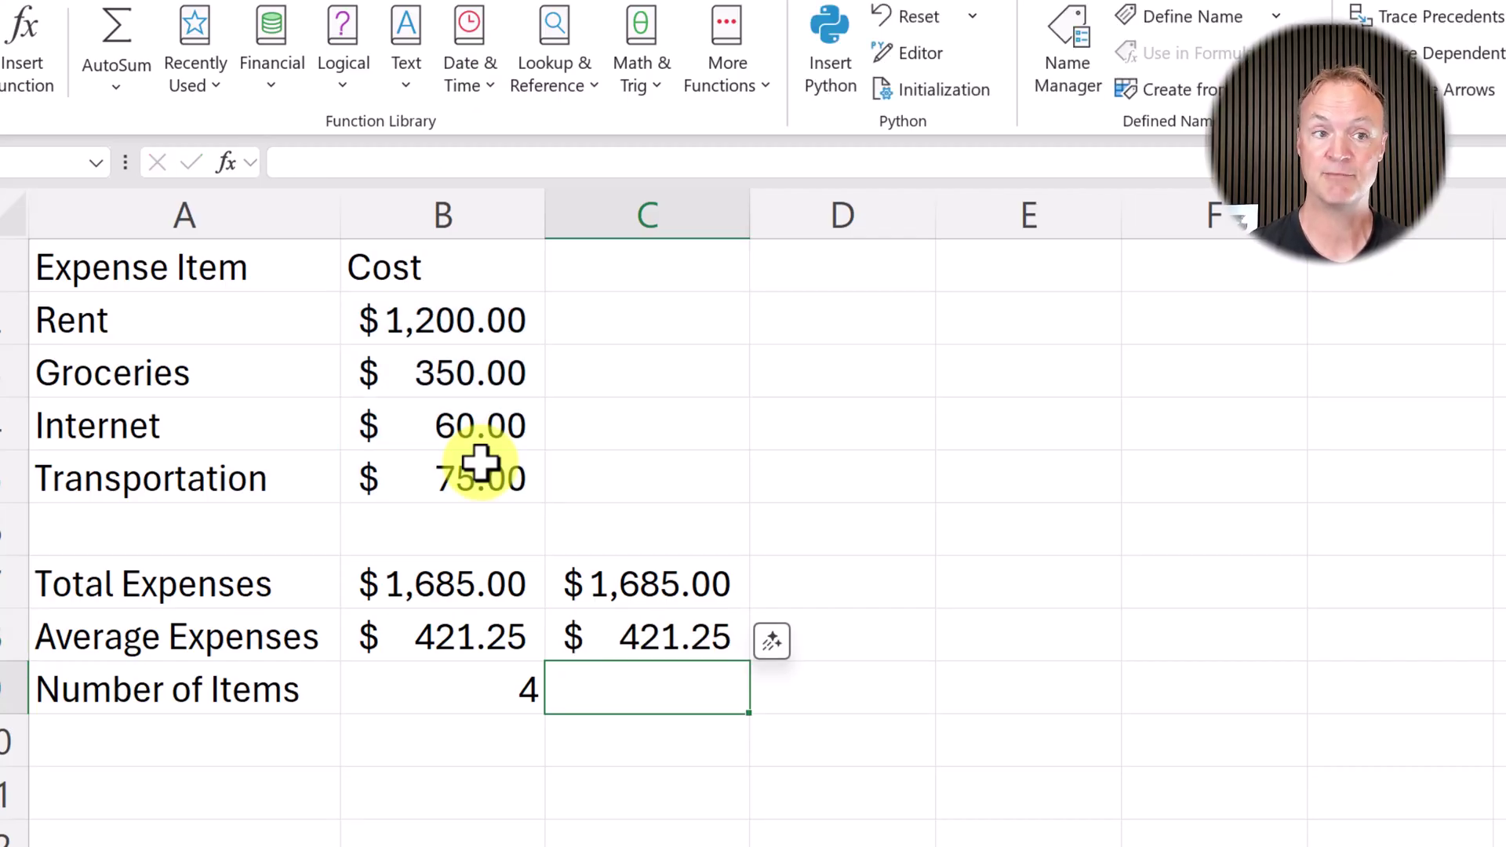
Step: Change the Rent cost in B2 to $10,000.00 so the totals recalculate
click(116, 85)
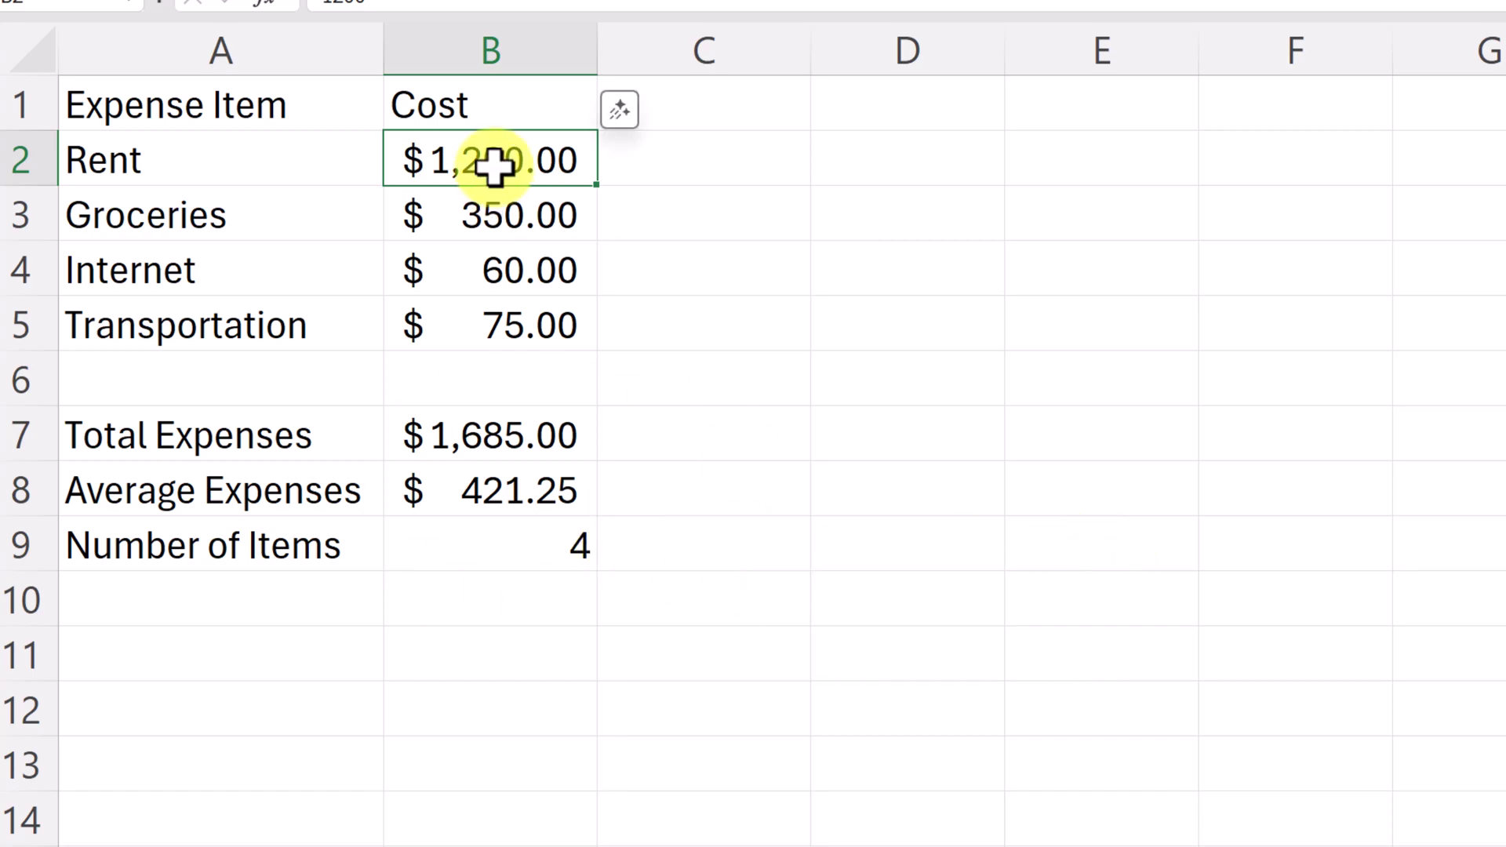
text(10)
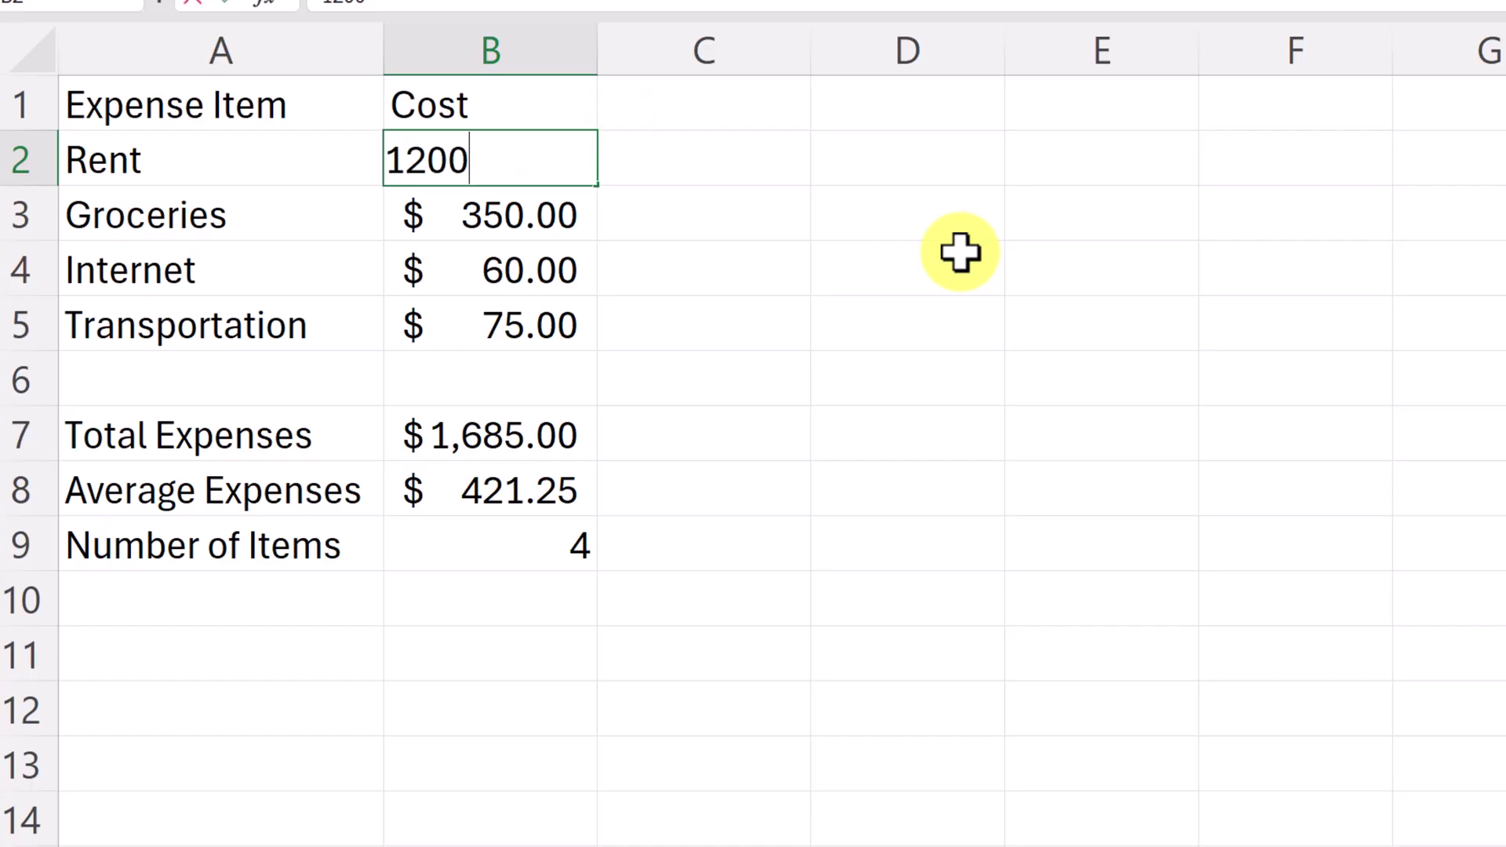
text(000)
key(Return)
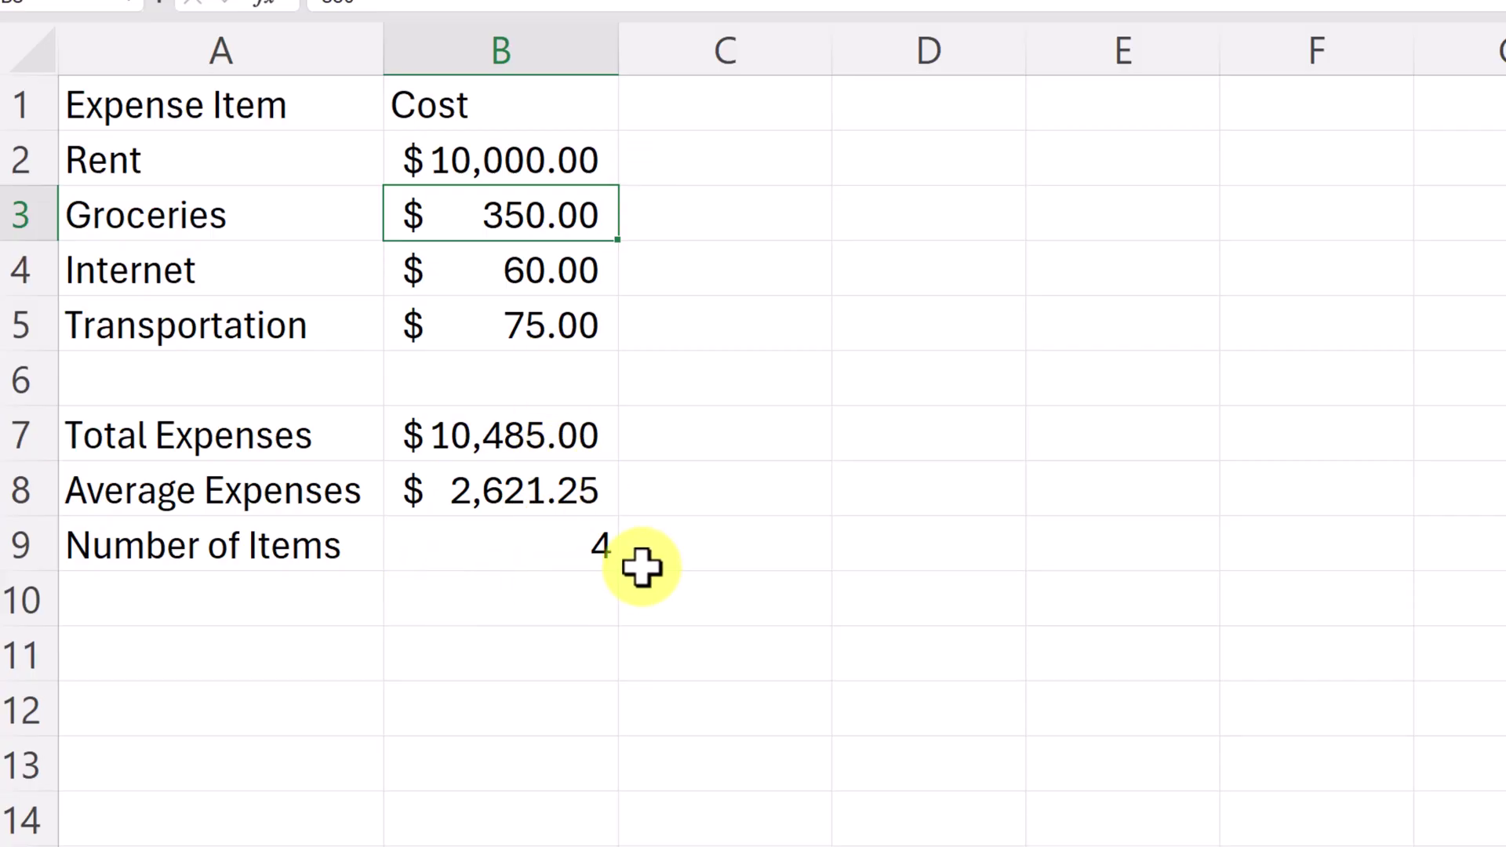
mouse_move(417, 363)
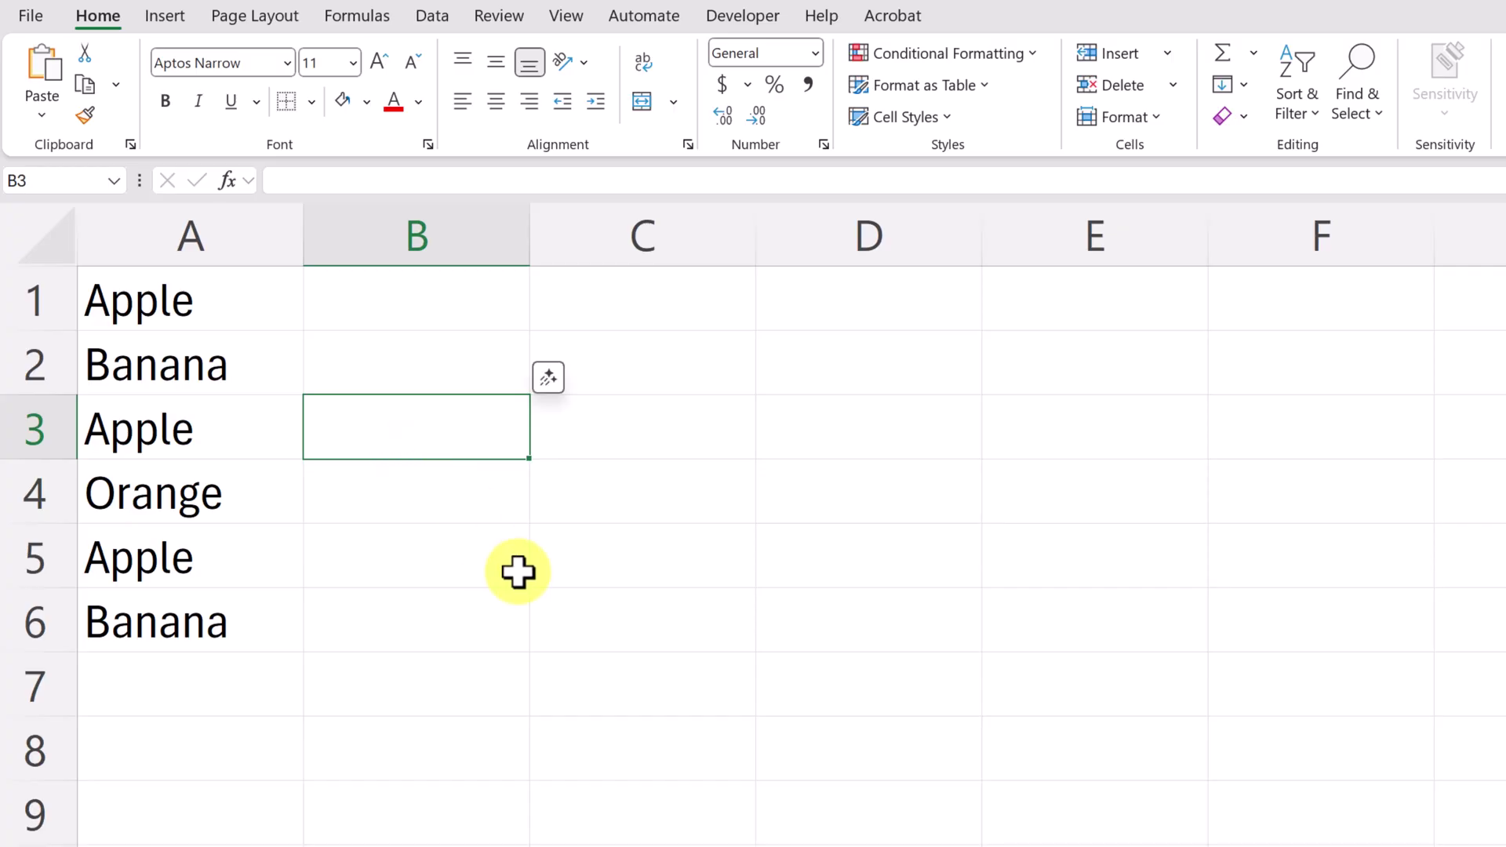
text(=)
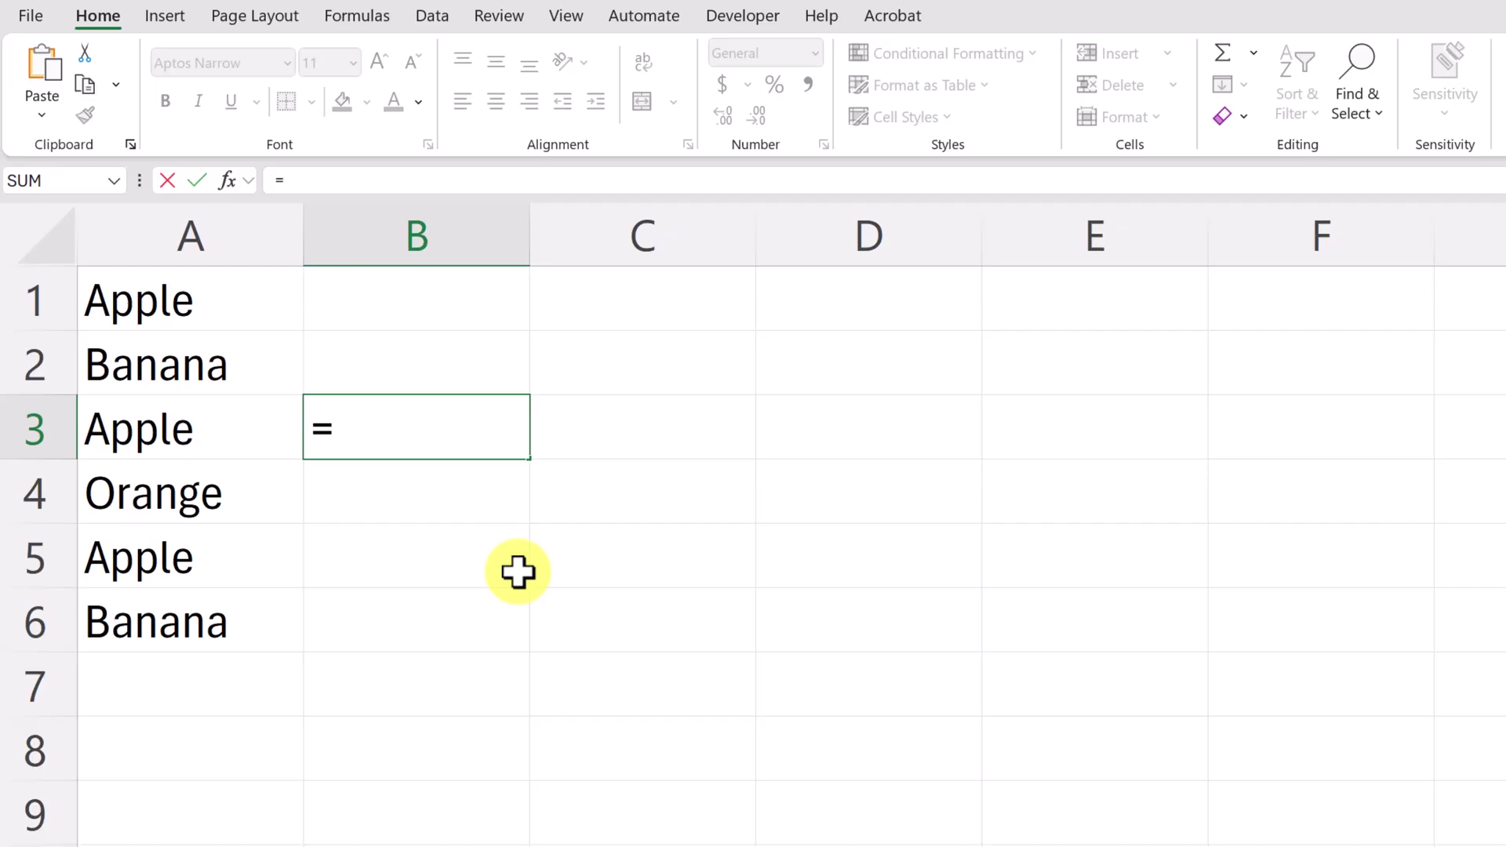
text(c)
text(oun)
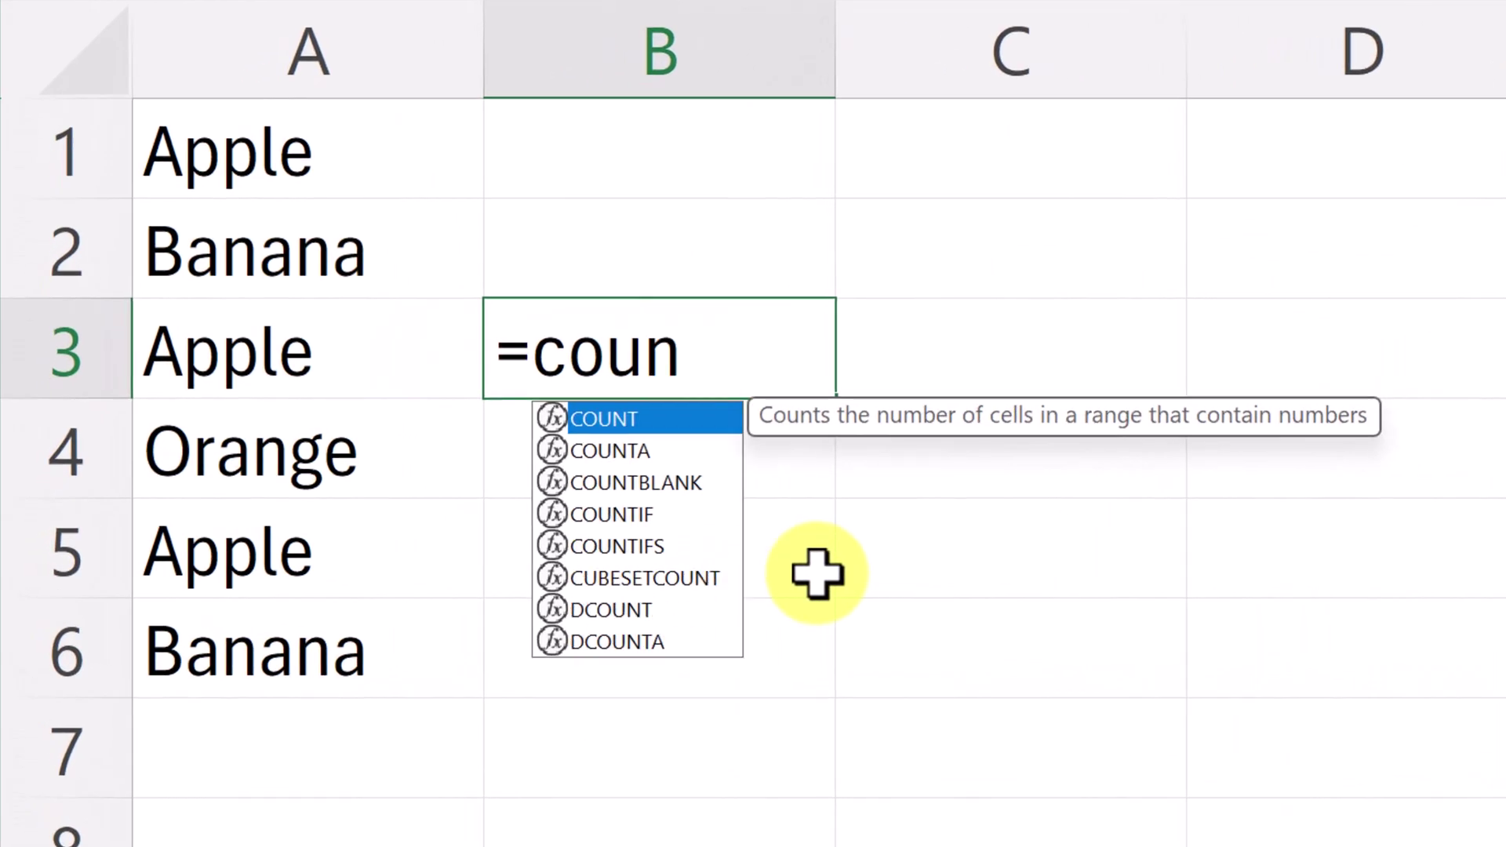
text(t)
text(if)
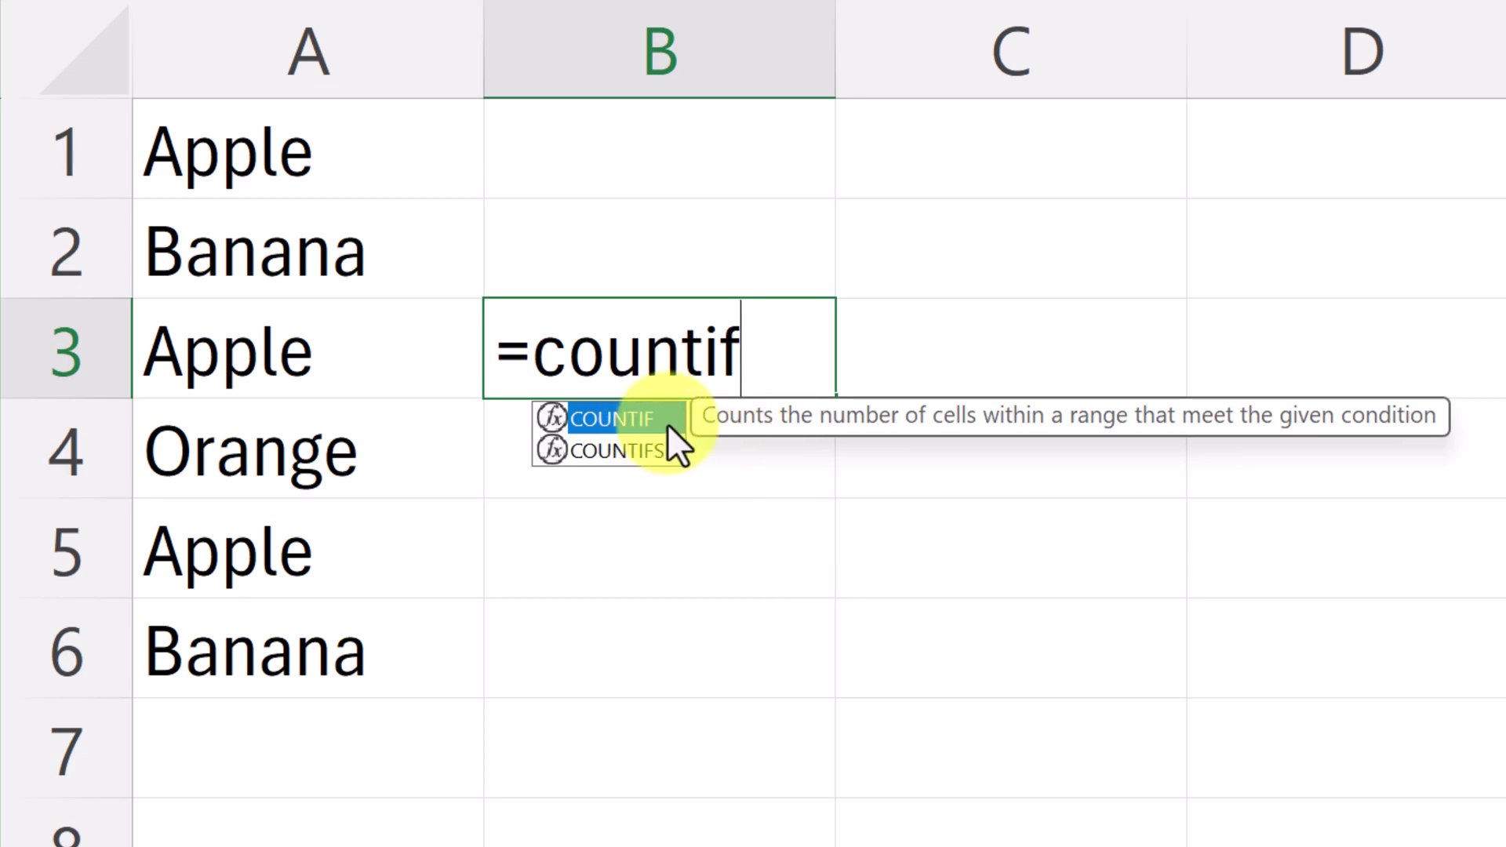
Step: Start a COUNTIF formula in B3 using the fruit names A1:A6 as its range
double_click(626, 418)
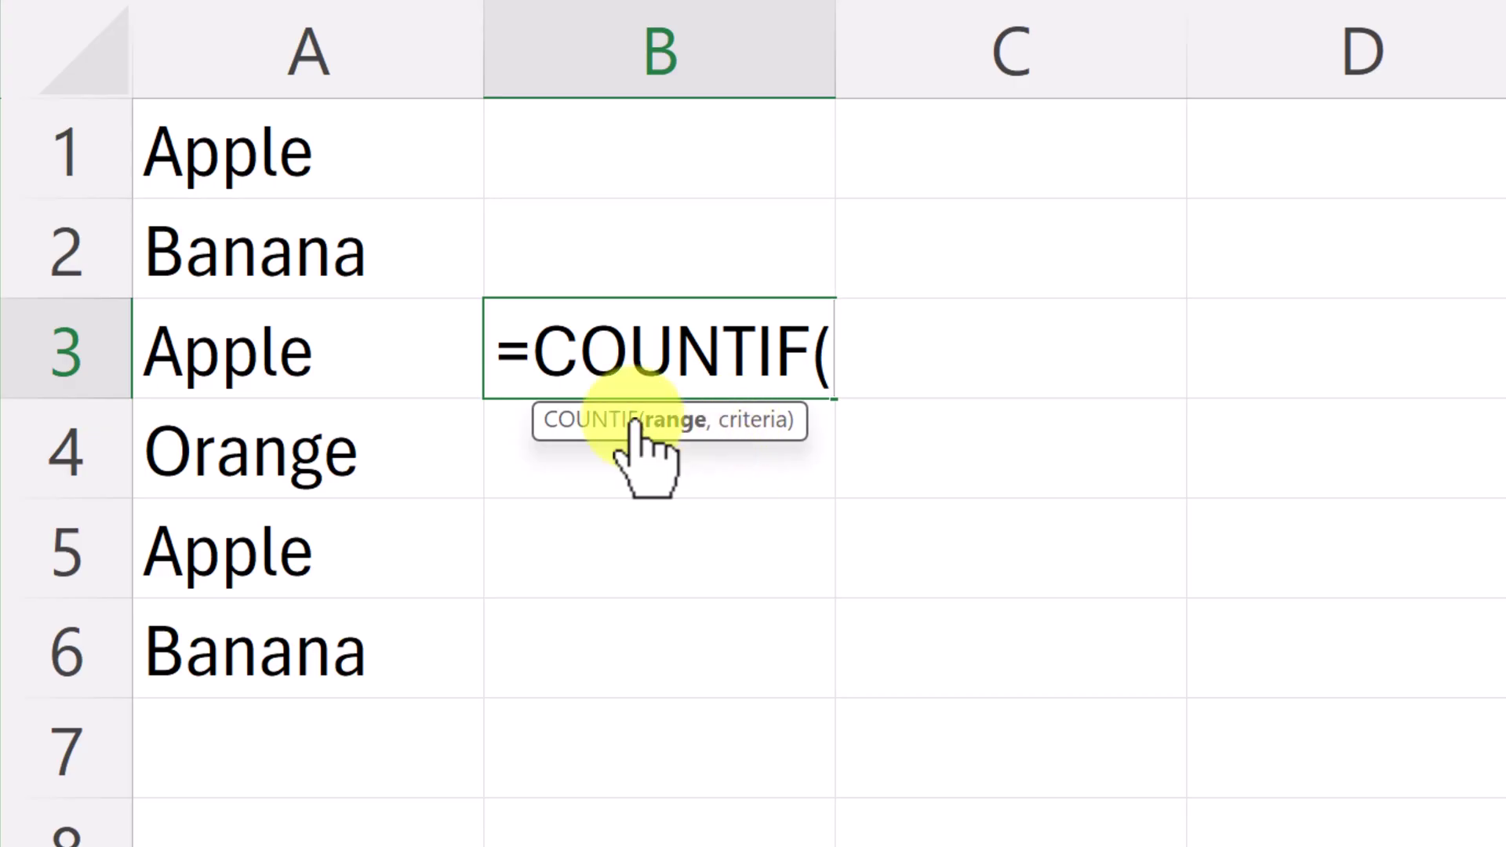
drag(279, 151, 308, 662)
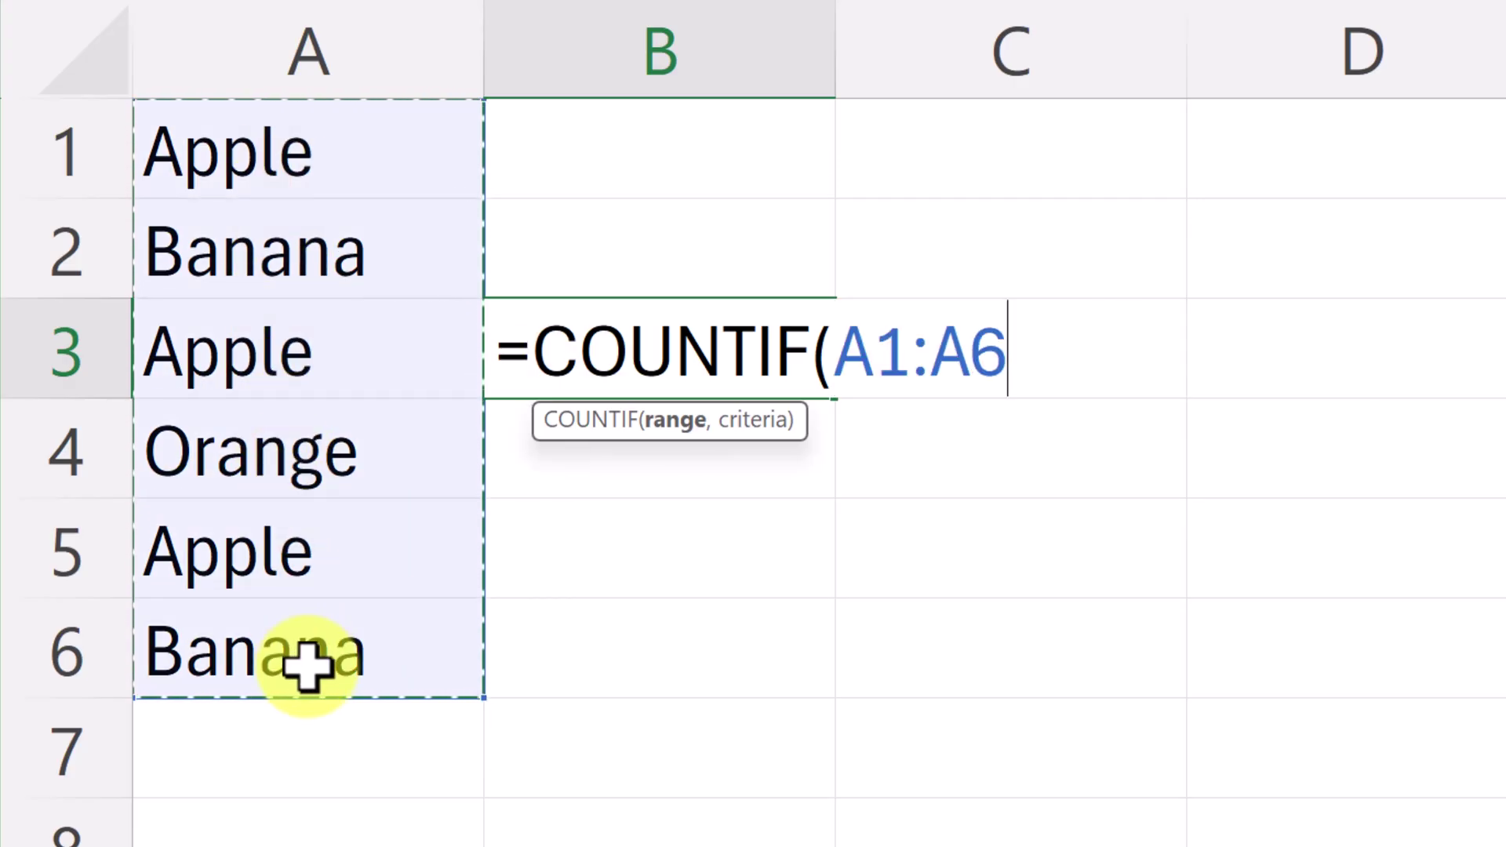
text(,)
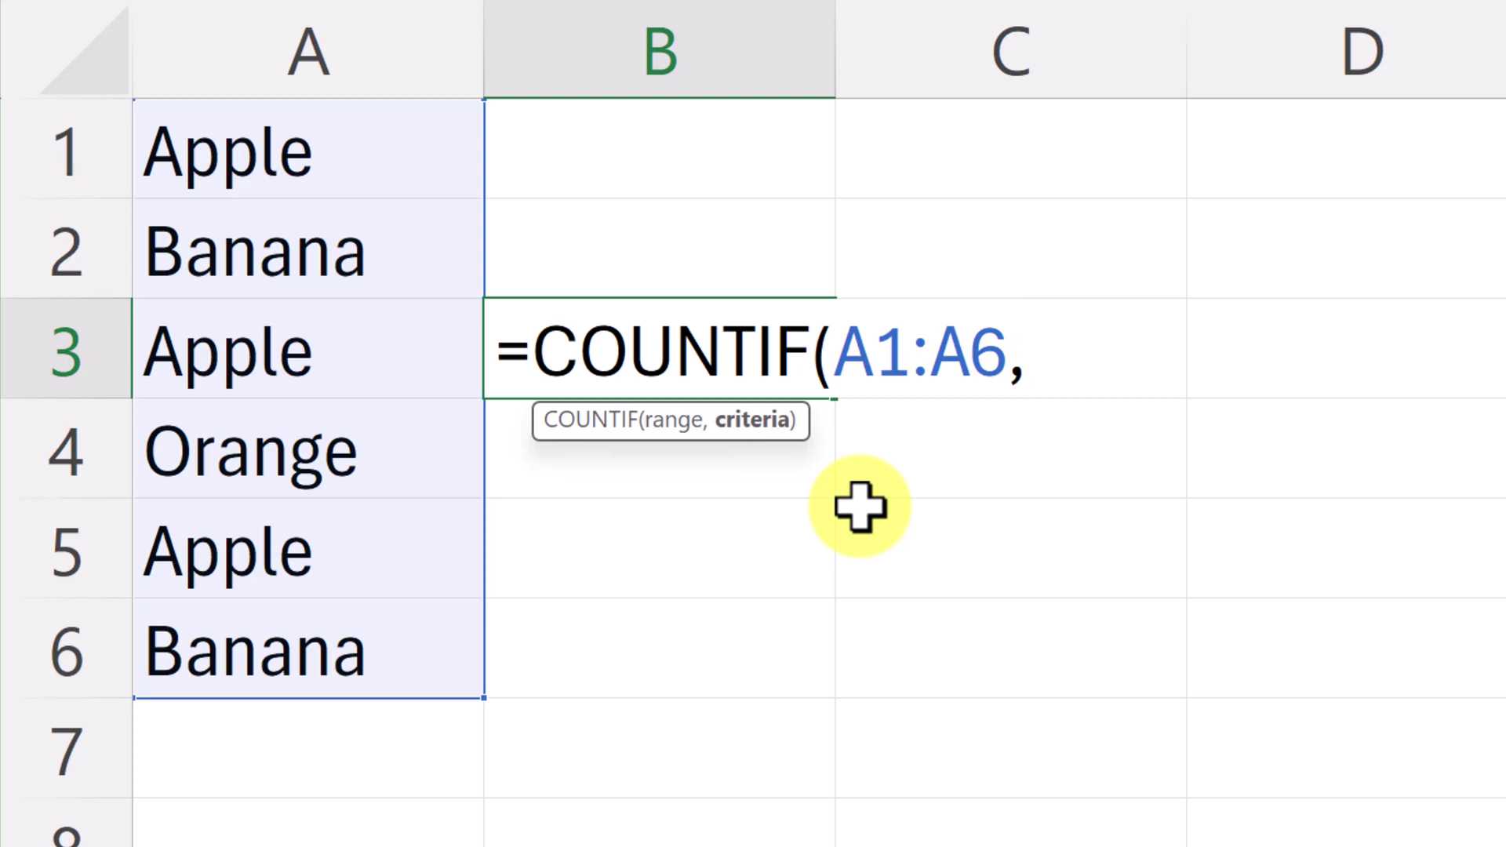
text(")
text(Apple)
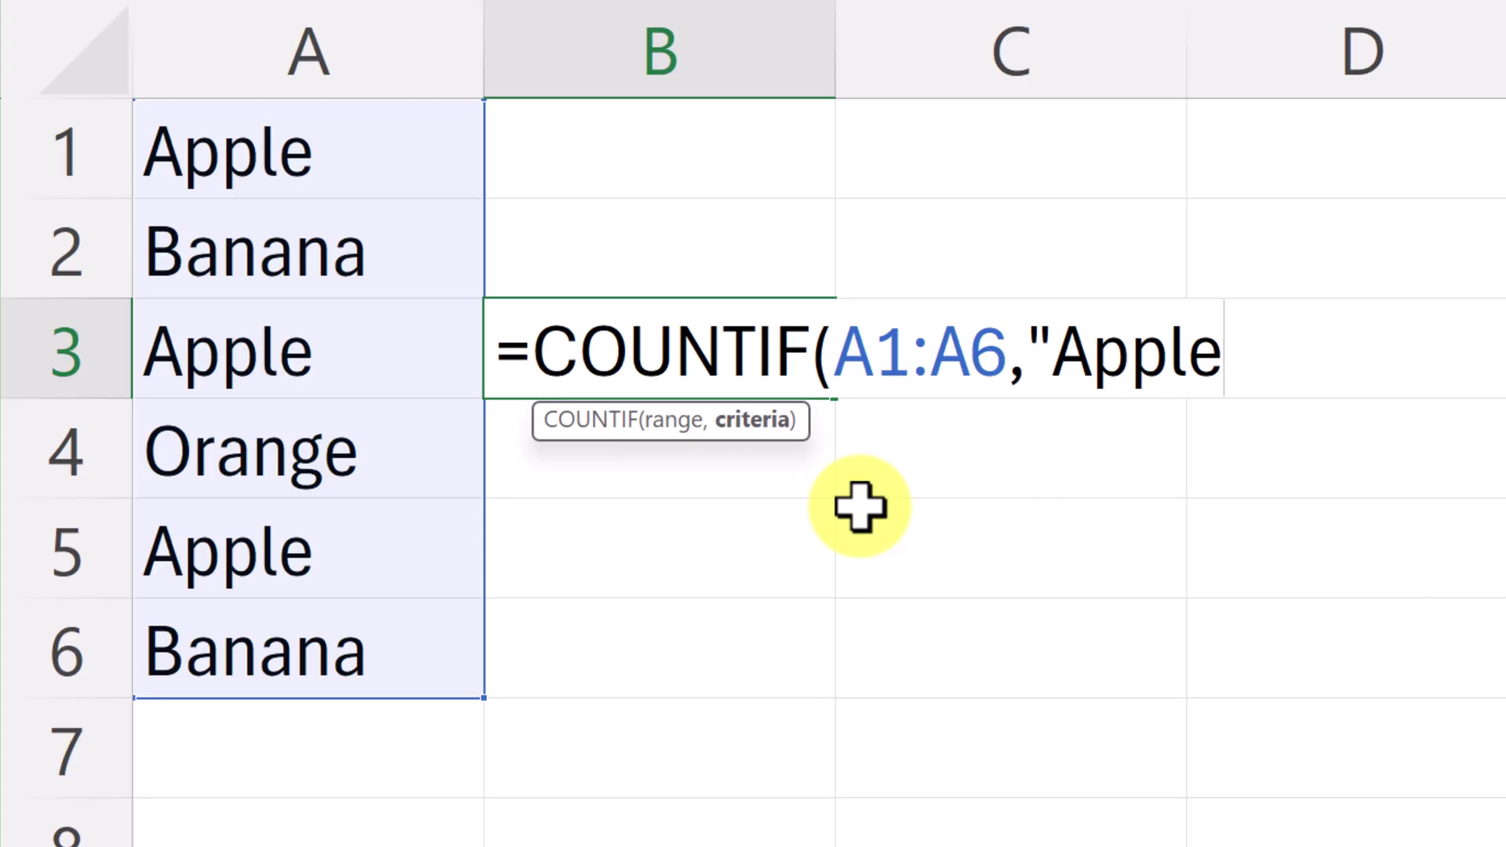
text(")
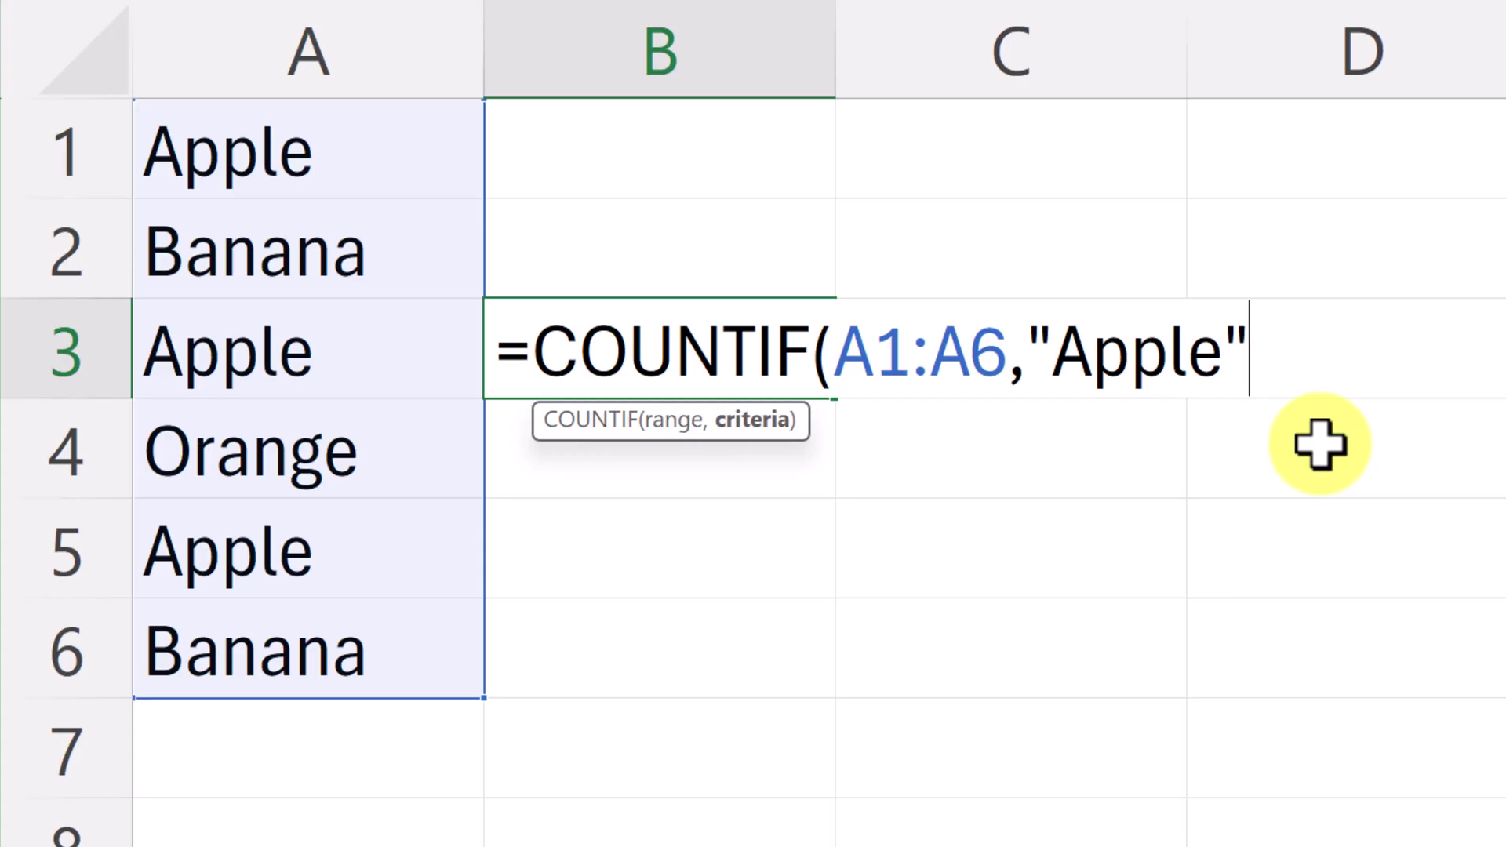
text())
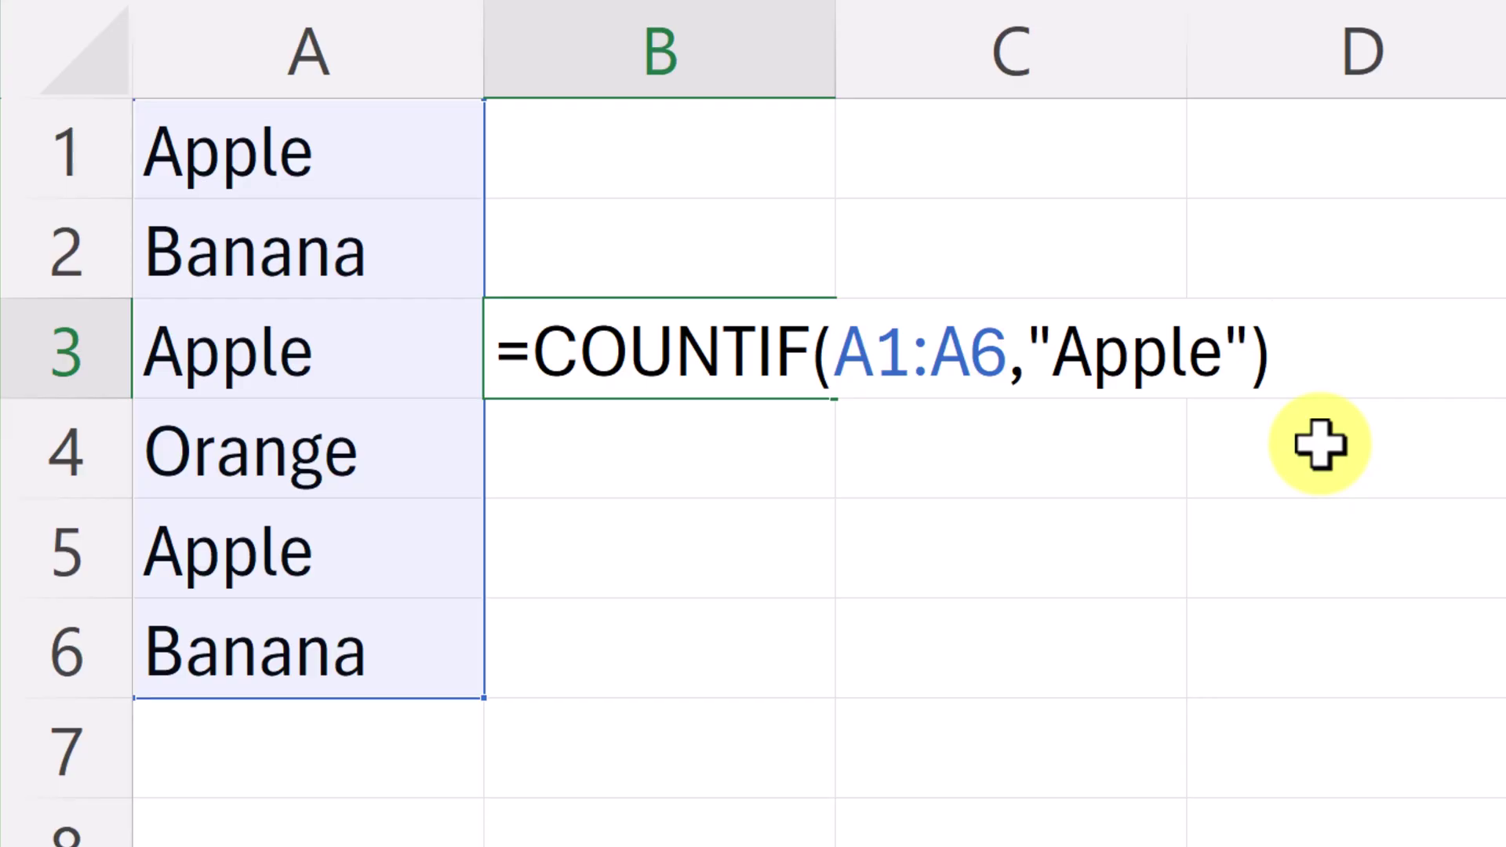
key(Return)
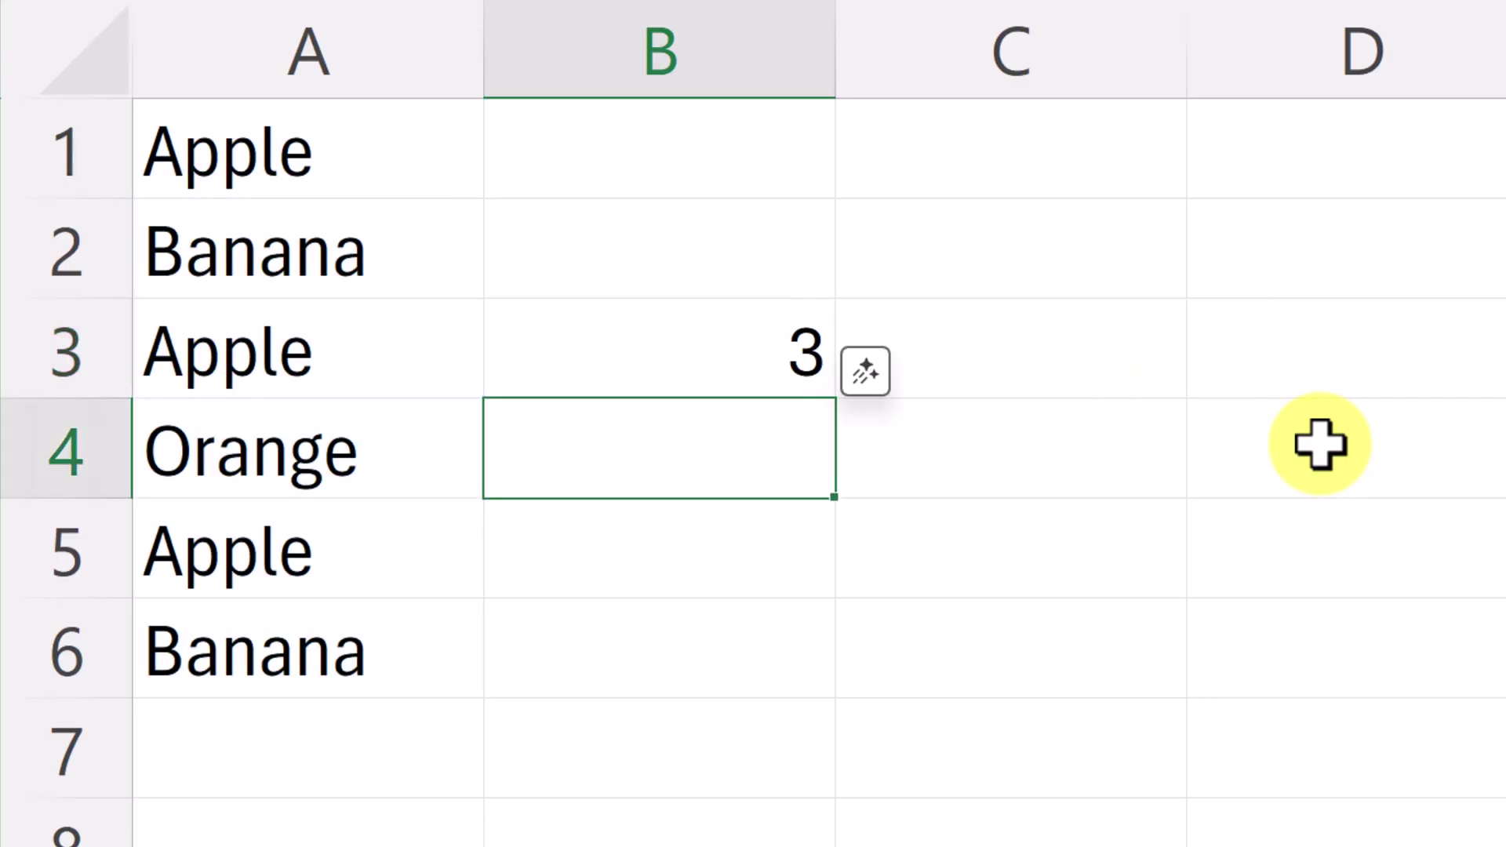